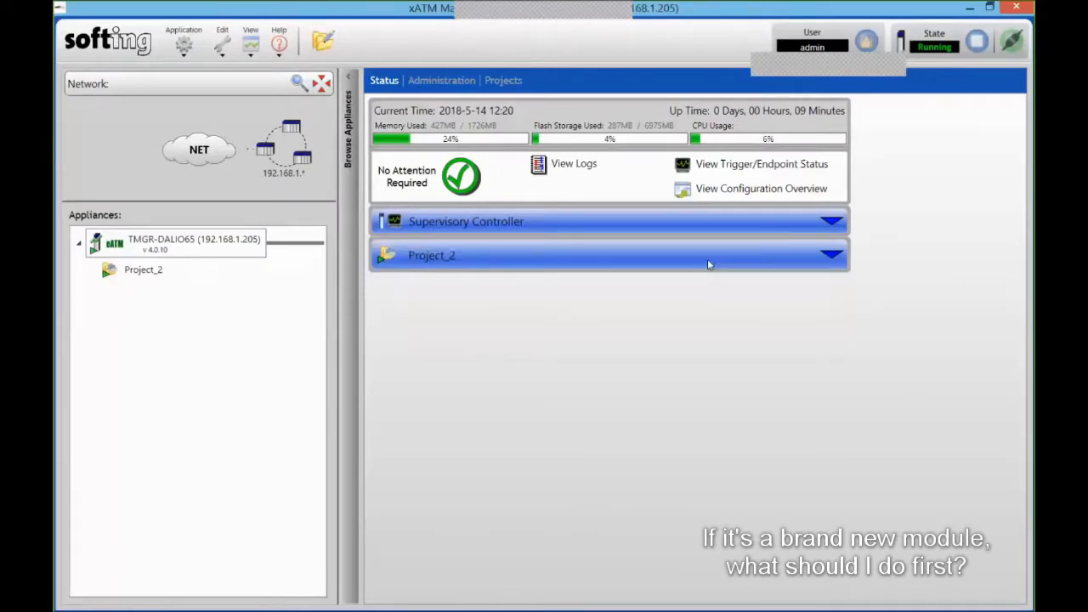
- Open the Administration General tab for appliance TMGR-DALIO65 to see its type, version and serial number
click(443, 81)
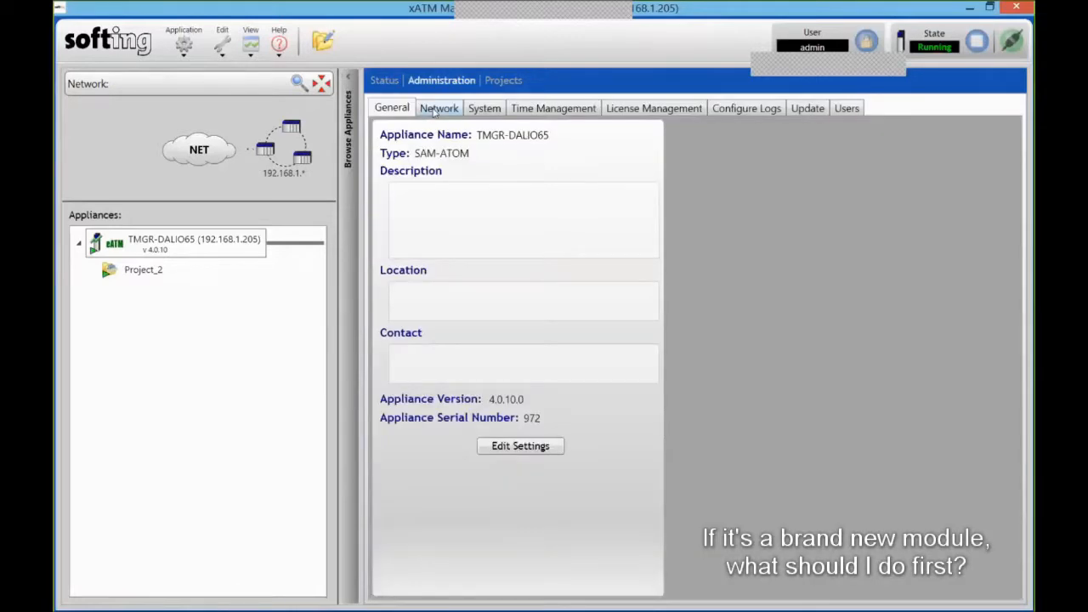
- Check Ethernet 1's static IP settings on the Network tab and close them unchanged
click(434, 110)
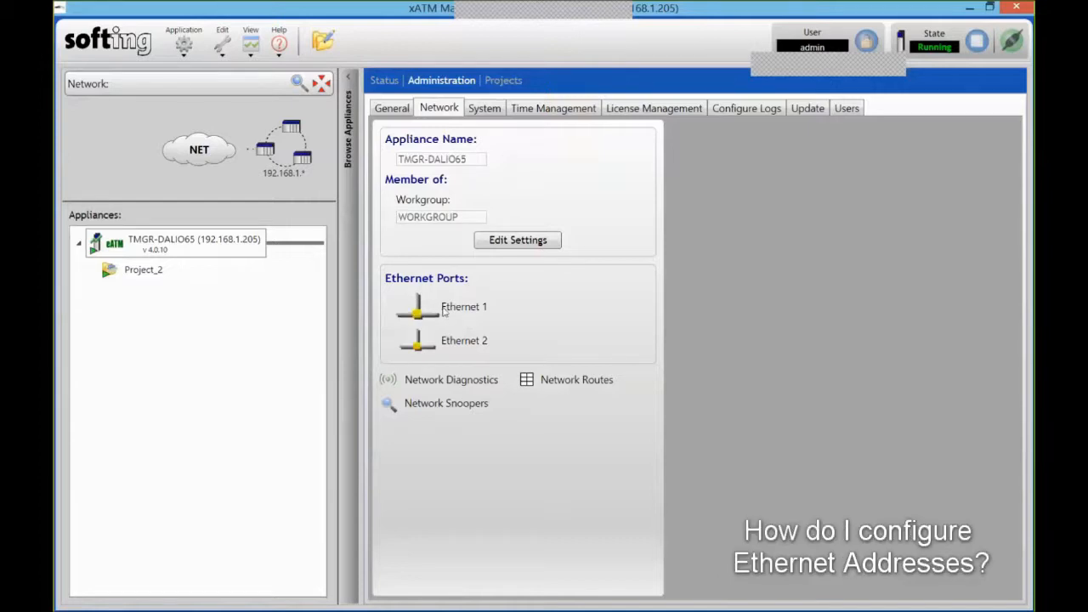
click(448, 310)
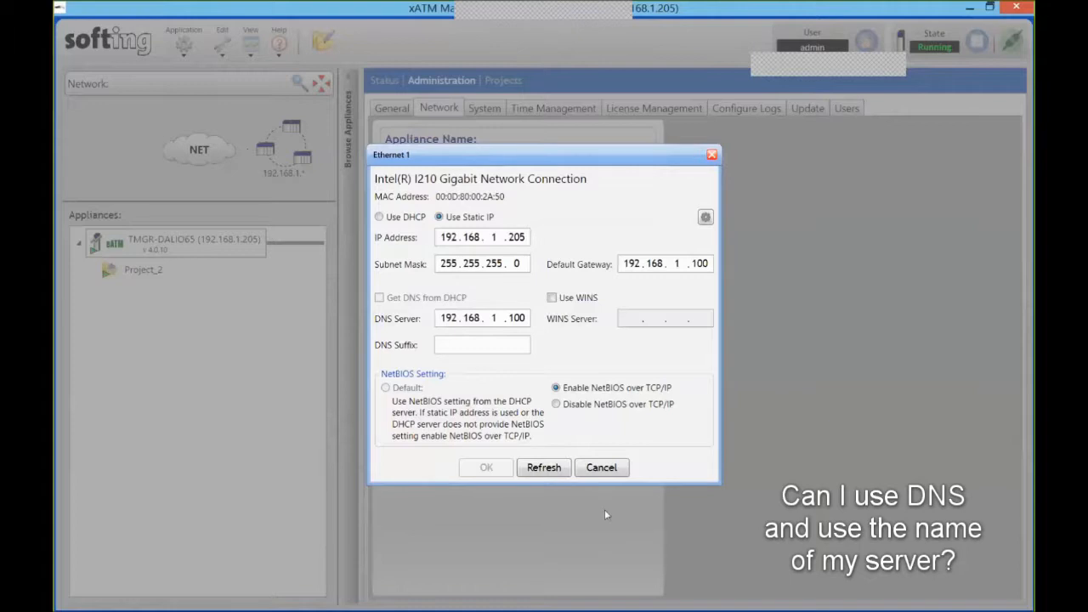
click(613, 469)
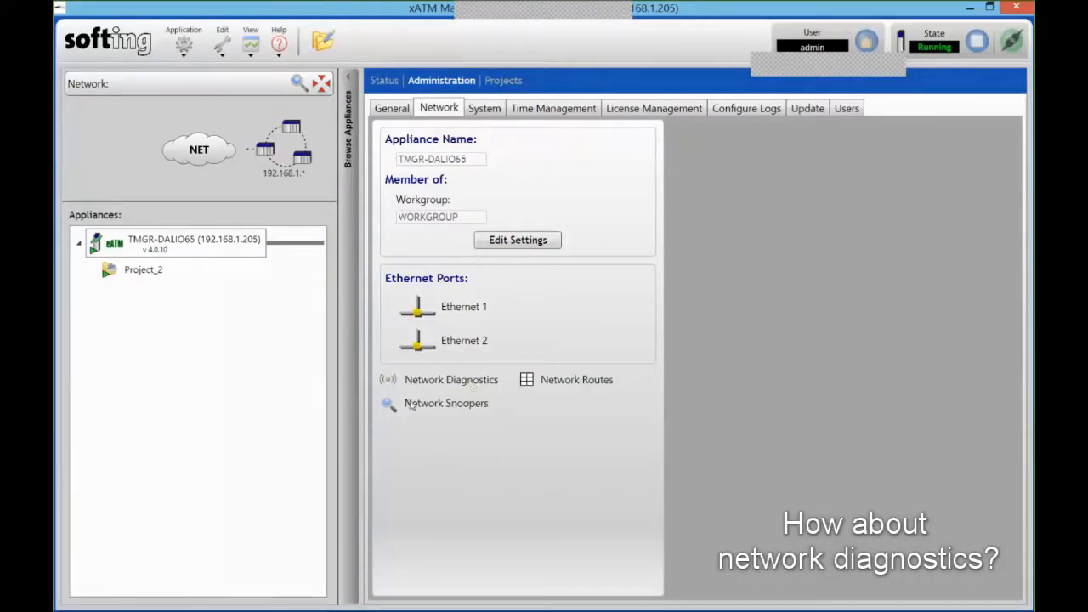
click(447, 382)
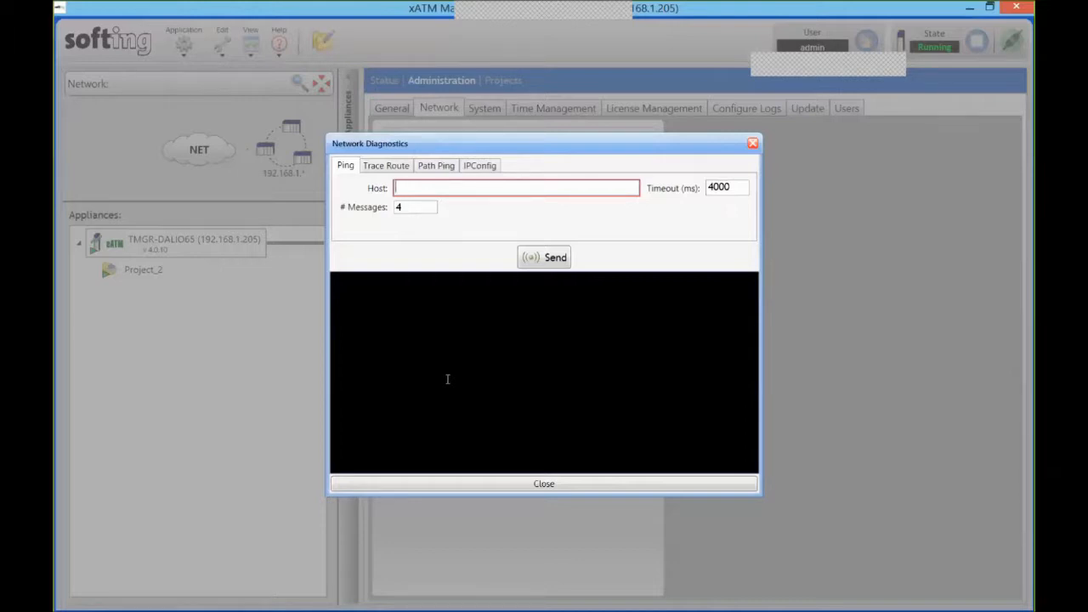
click(753, 144)
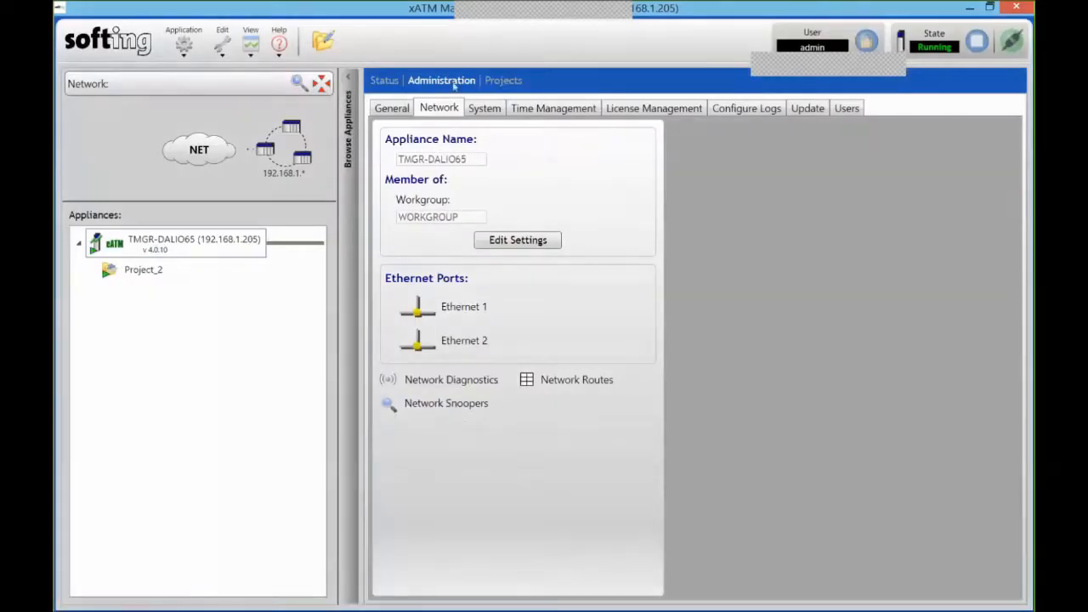
- Review time zone and sync settings, discard the Automation Device change, and go to Projects
click(551, 111)
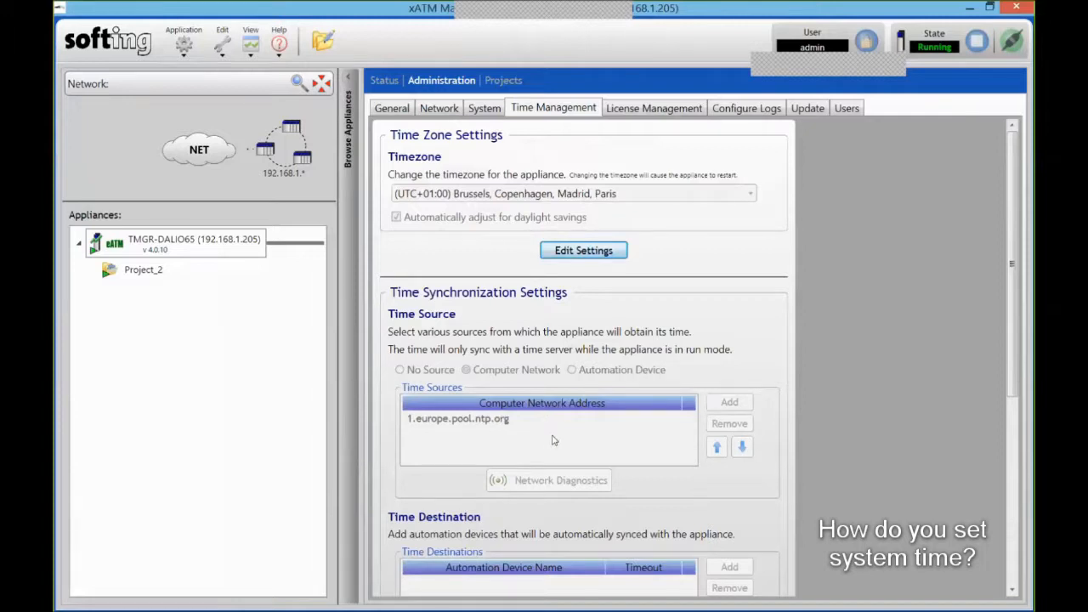
scroll(552, 419, down, 3)
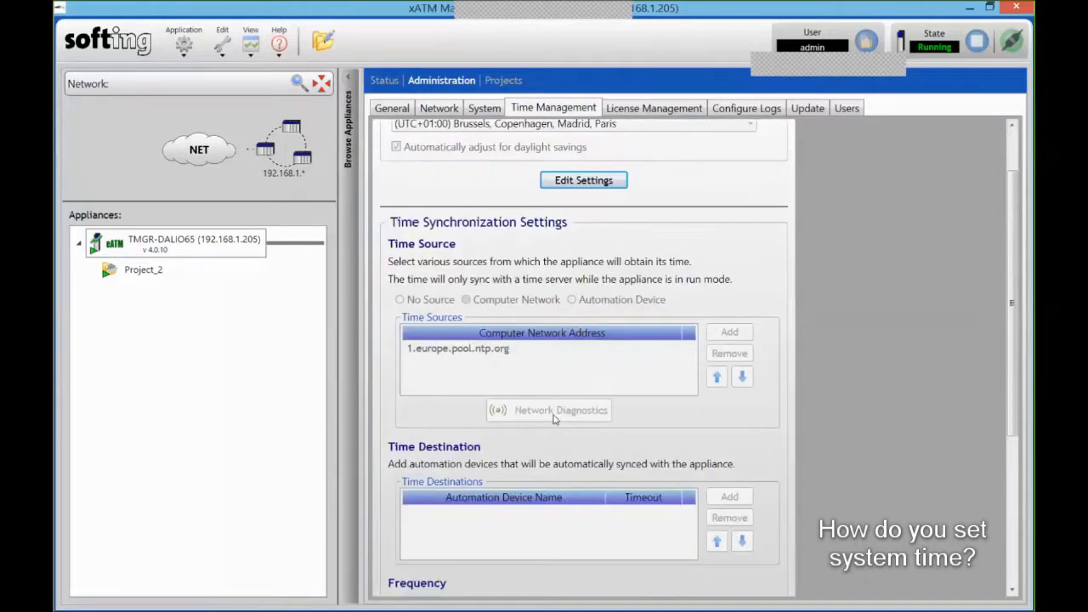
scroll(571, 313, down, 2)
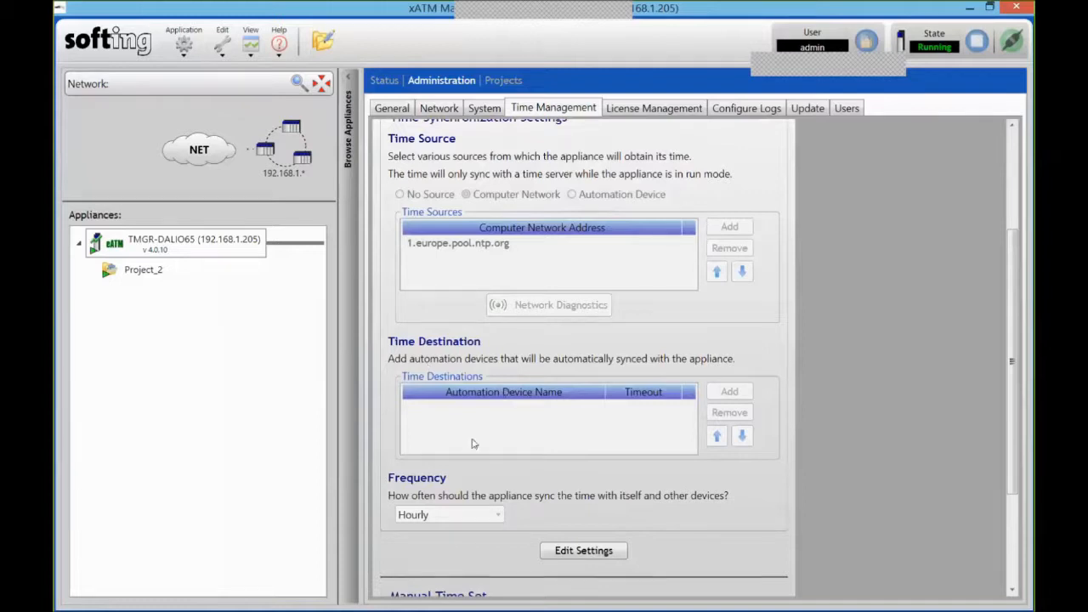
click(583, 551)
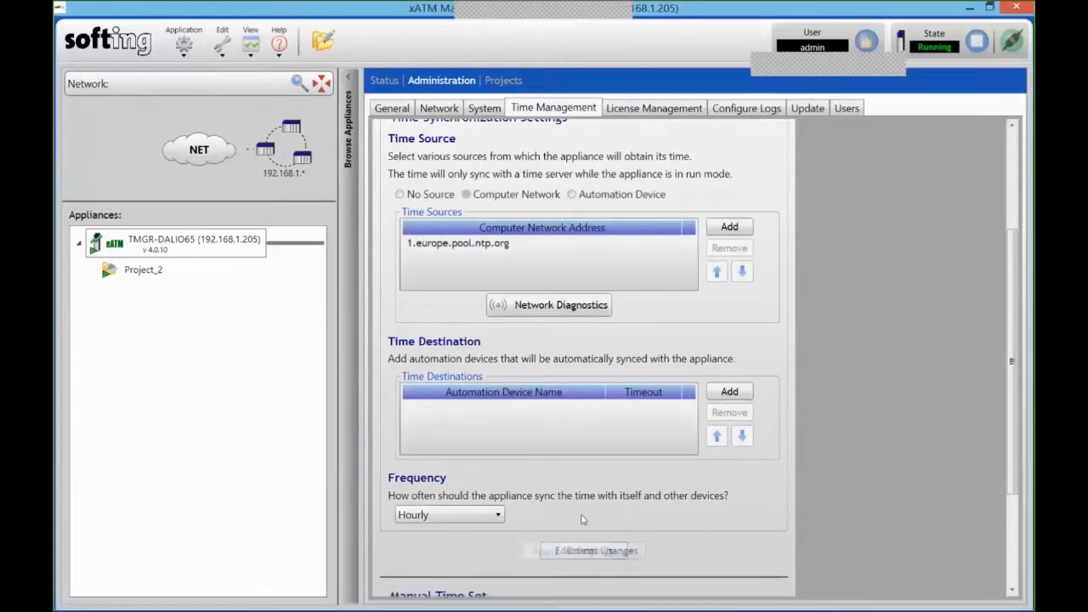
click(571, 195)
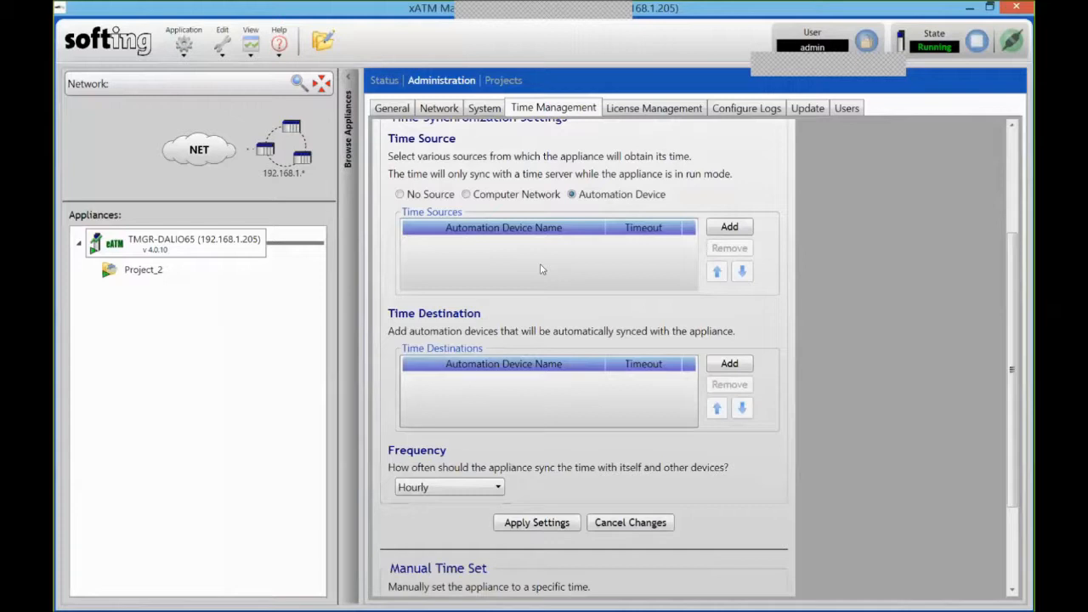
click(639, 527)
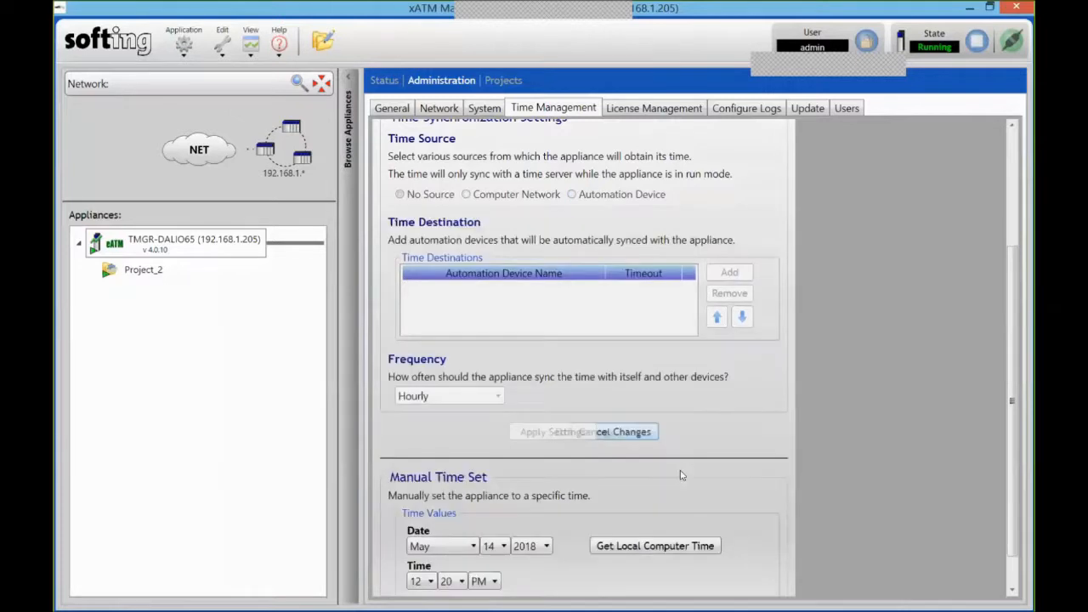
scroll(522, 324, down, 1)
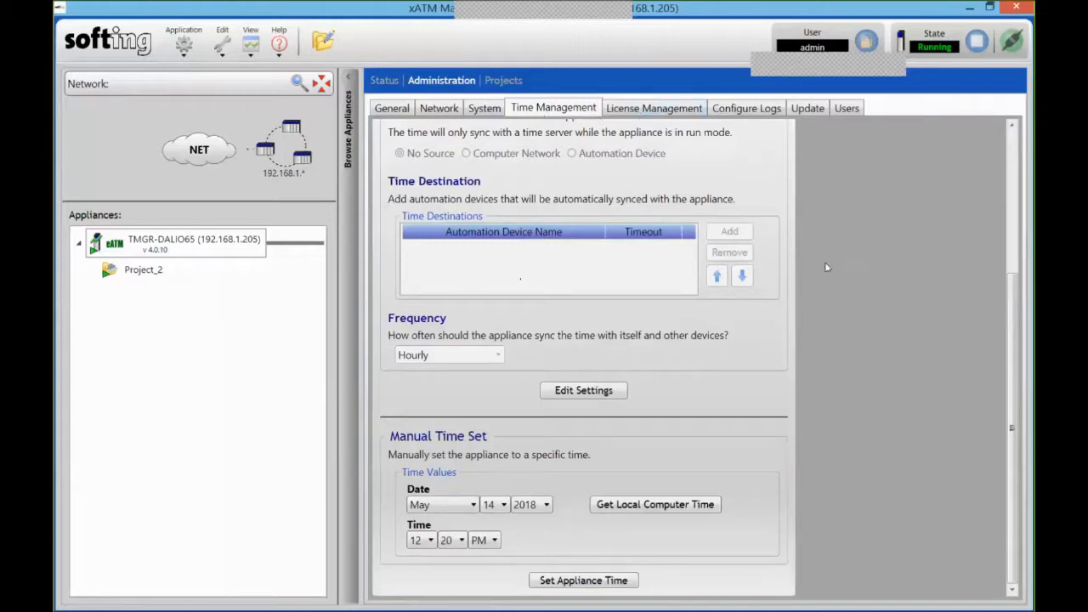
click(512, 79)
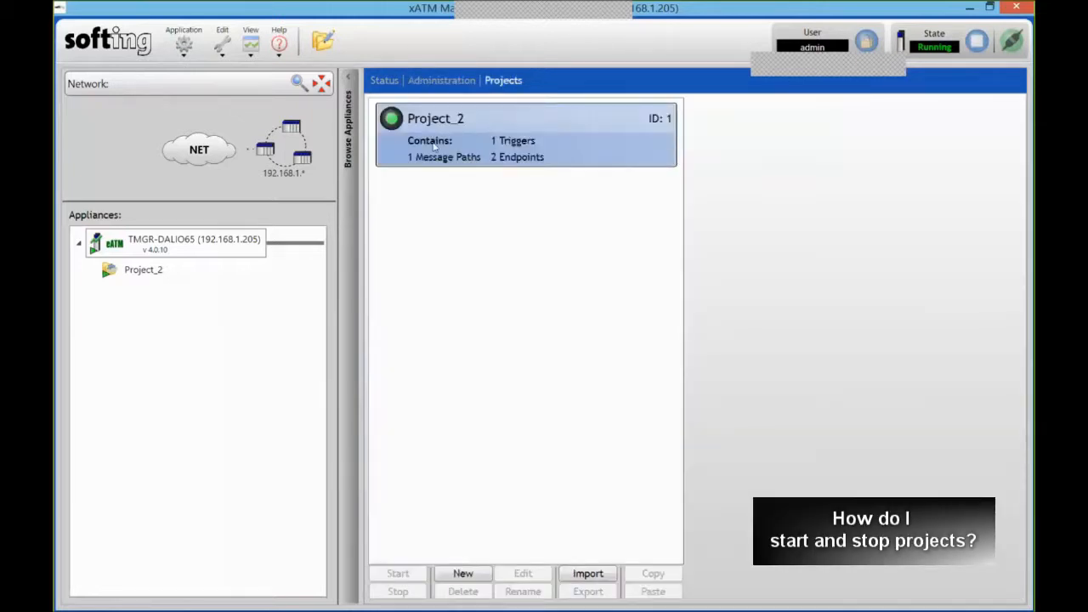
- Stop the running Project_2
click(466, 143)
click(406, 598)
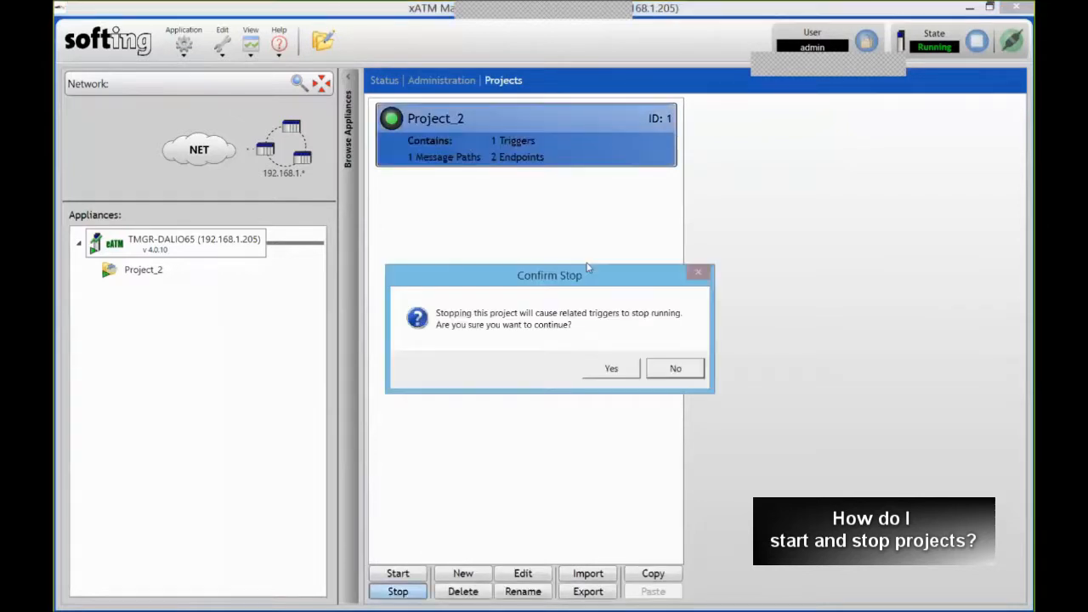
click(621, 374)
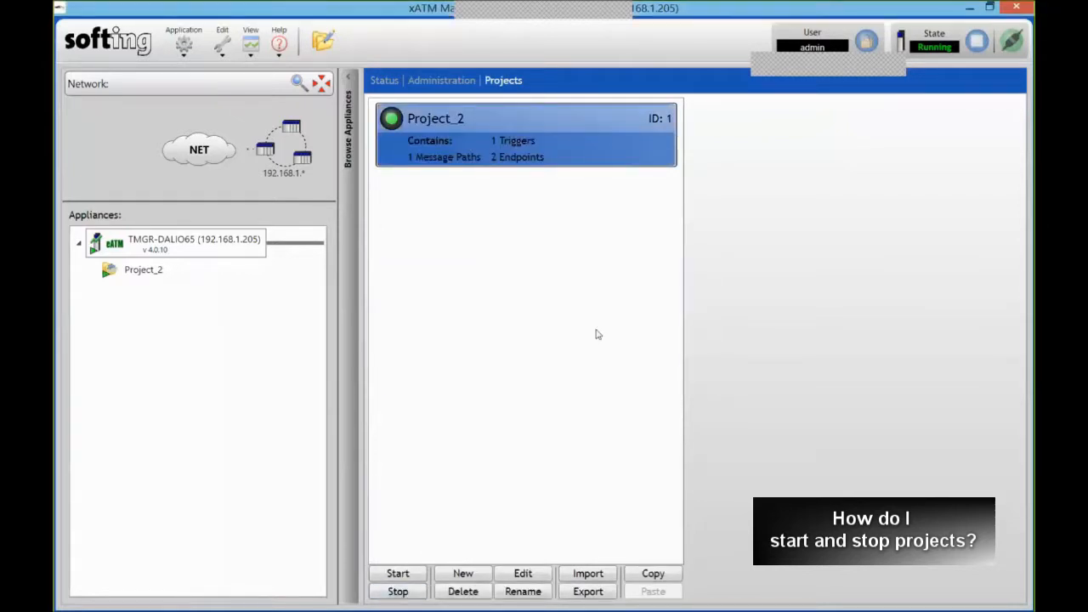
- Create a new project named Project_Demo and select it
click(463, 573)
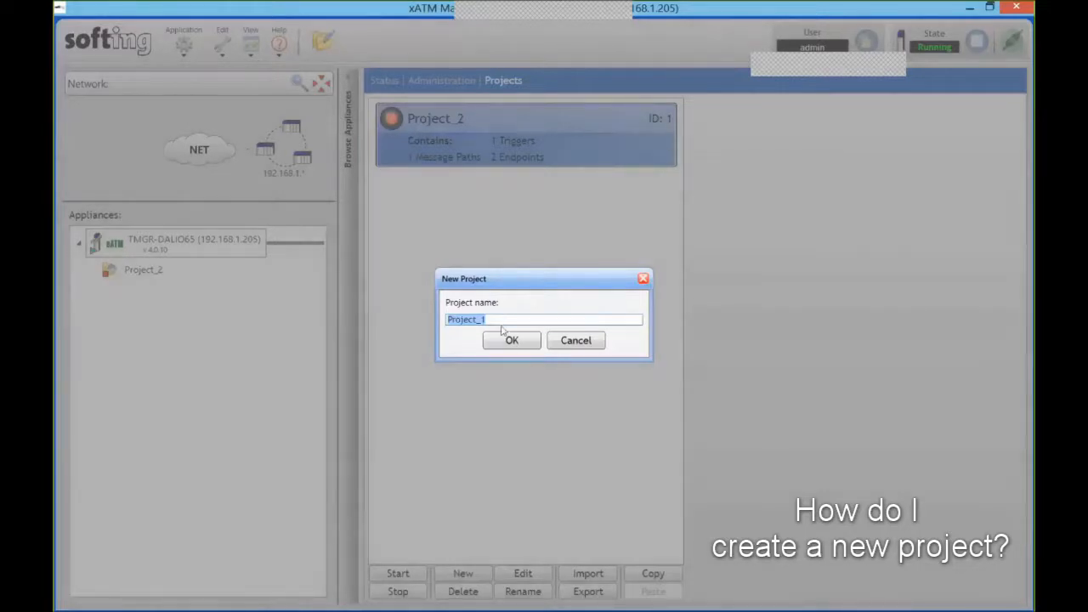
key(Right)
key(BackSpace)
text(Demo)
key(Return)
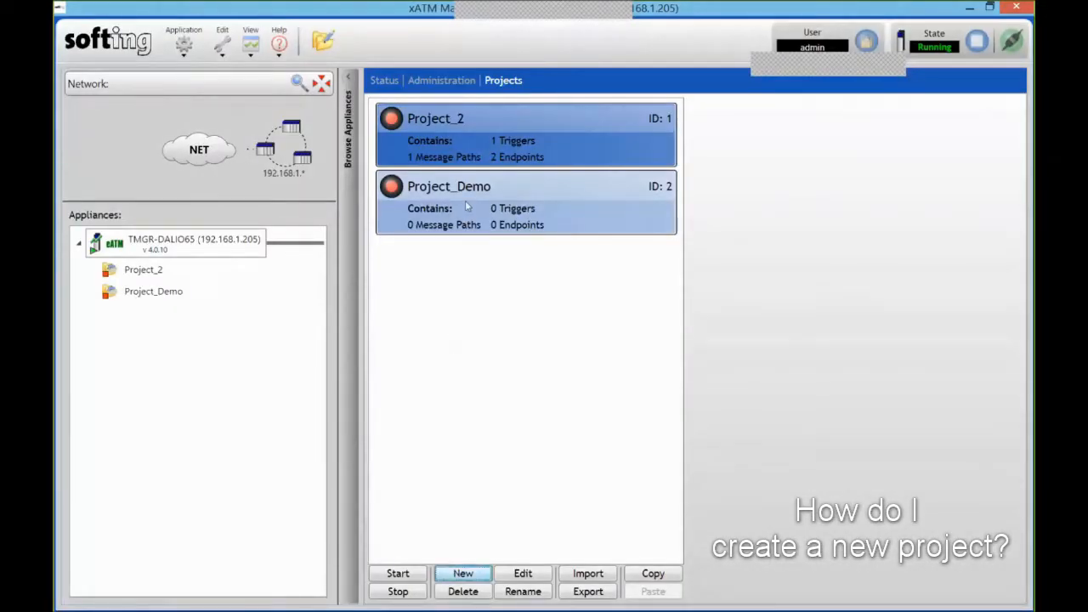
click(479, 217)
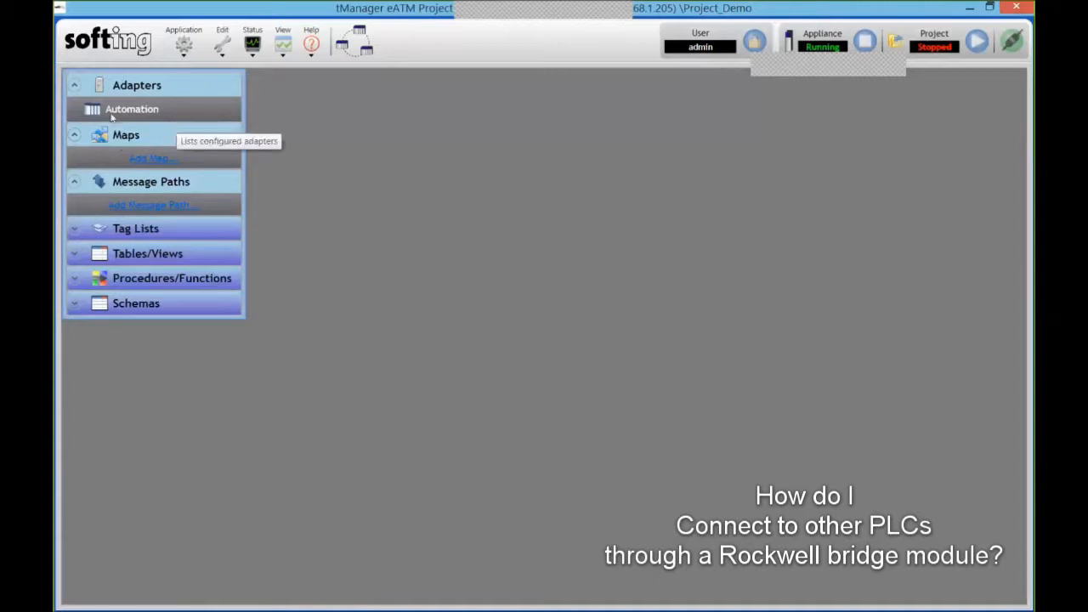
click(136, 111)
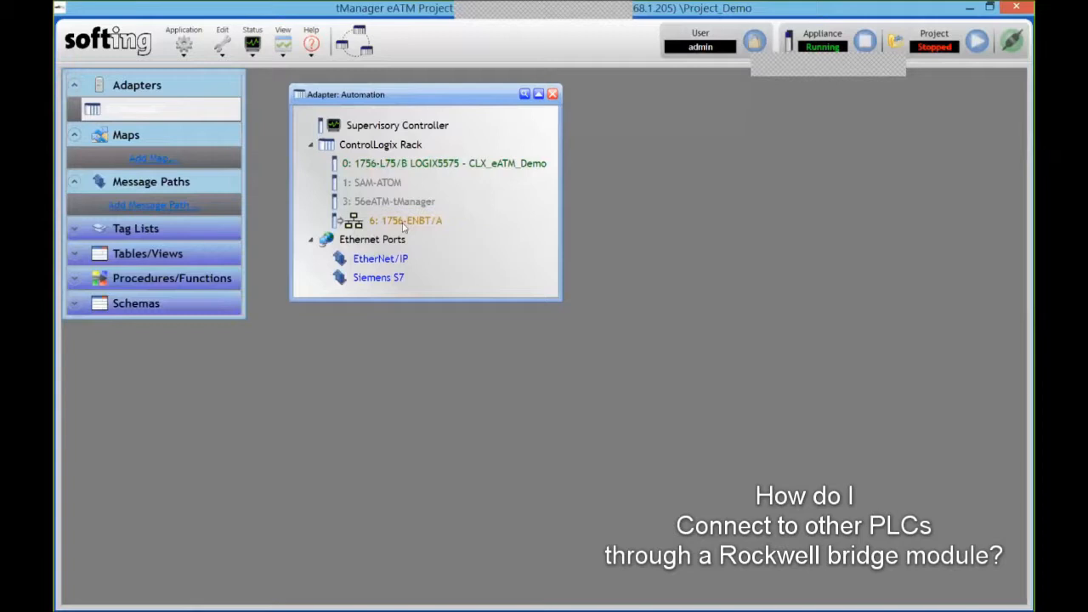
right_click(443, 221)
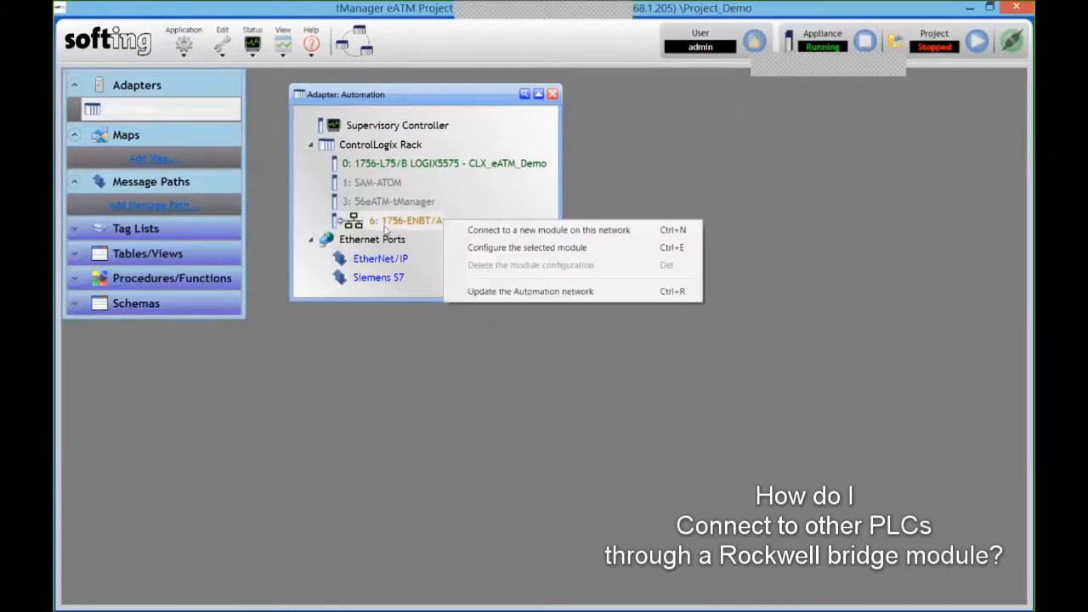
click(490, 231)
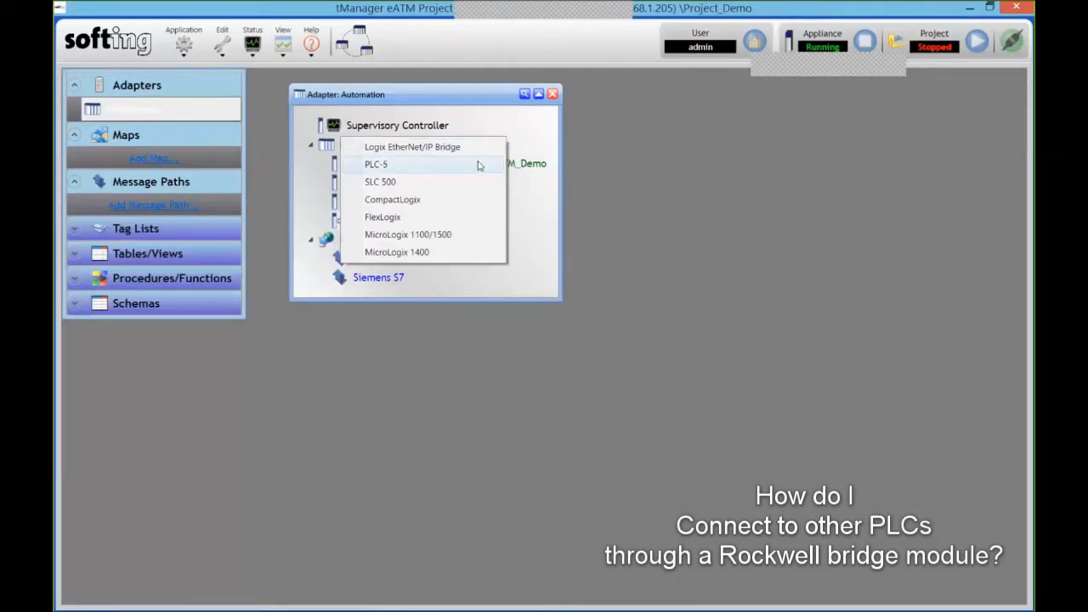
click(530, 220)
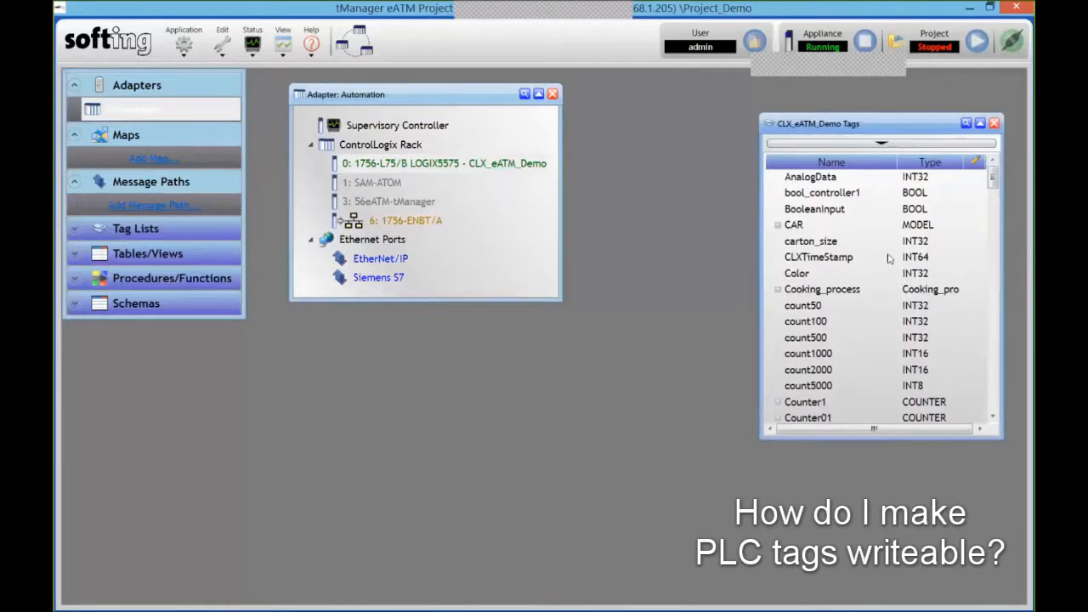
right_click(846, 281)
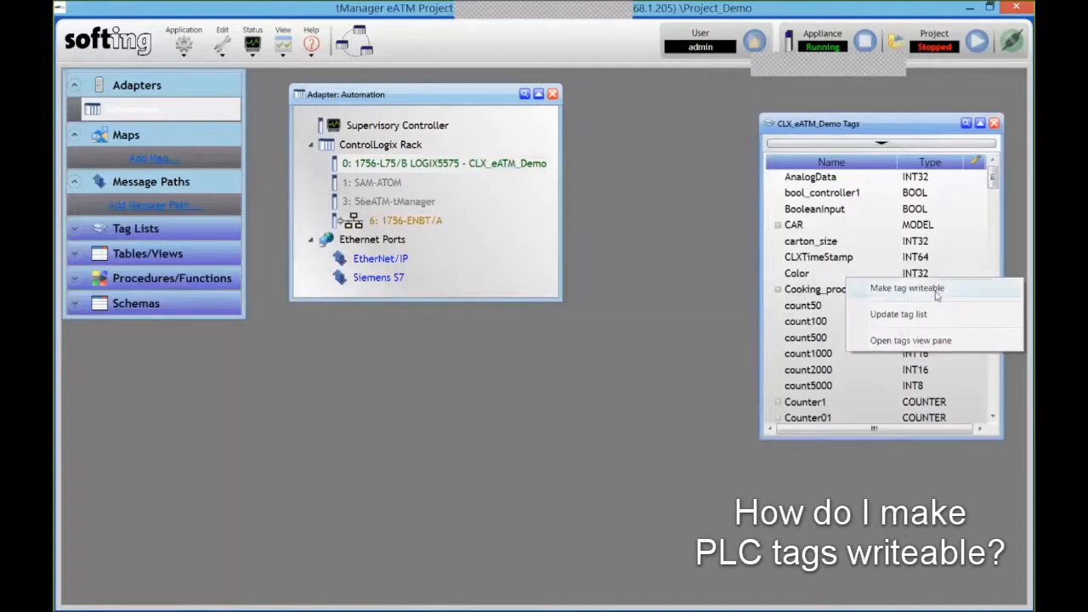
click(994, 124)
click(993, 124)
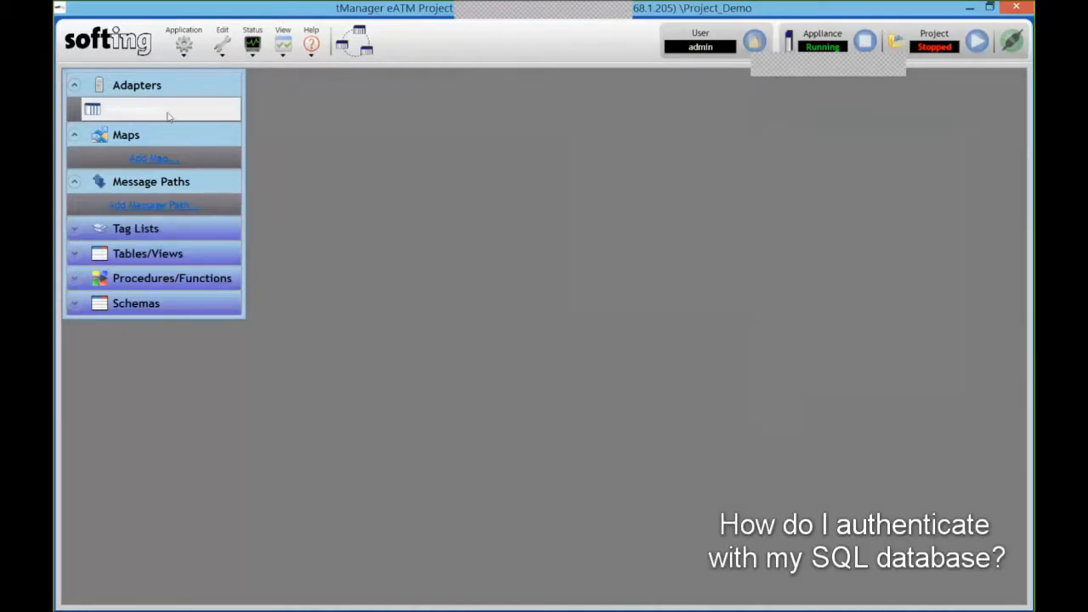
- Start a new MSSQL adapter with server 192.168.1.10 and database tManager
right_click(168, 117)
mouse_move(289, 123)
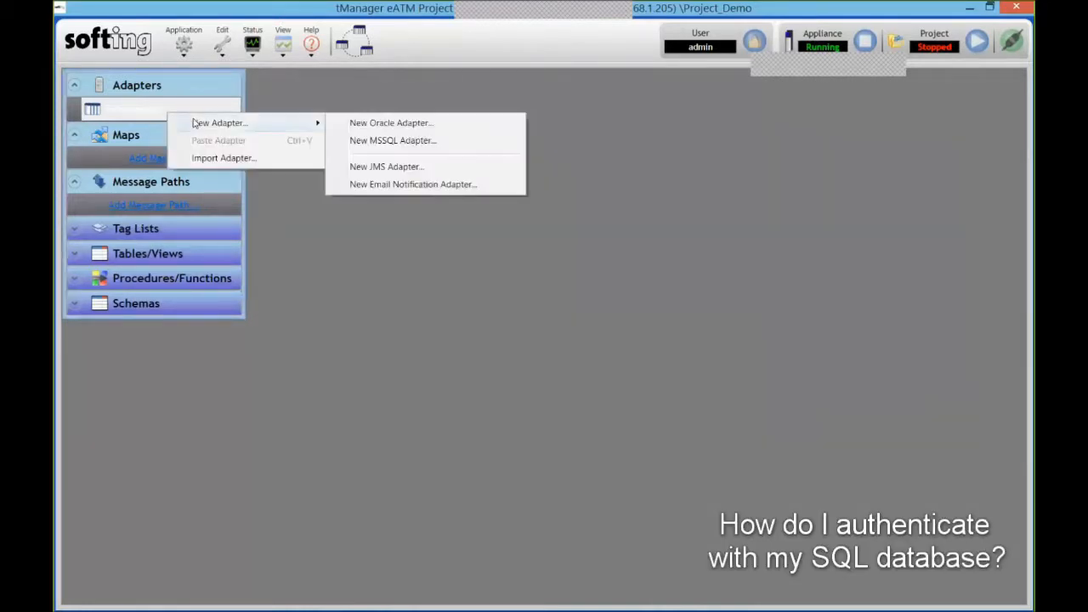
click(390, 141)
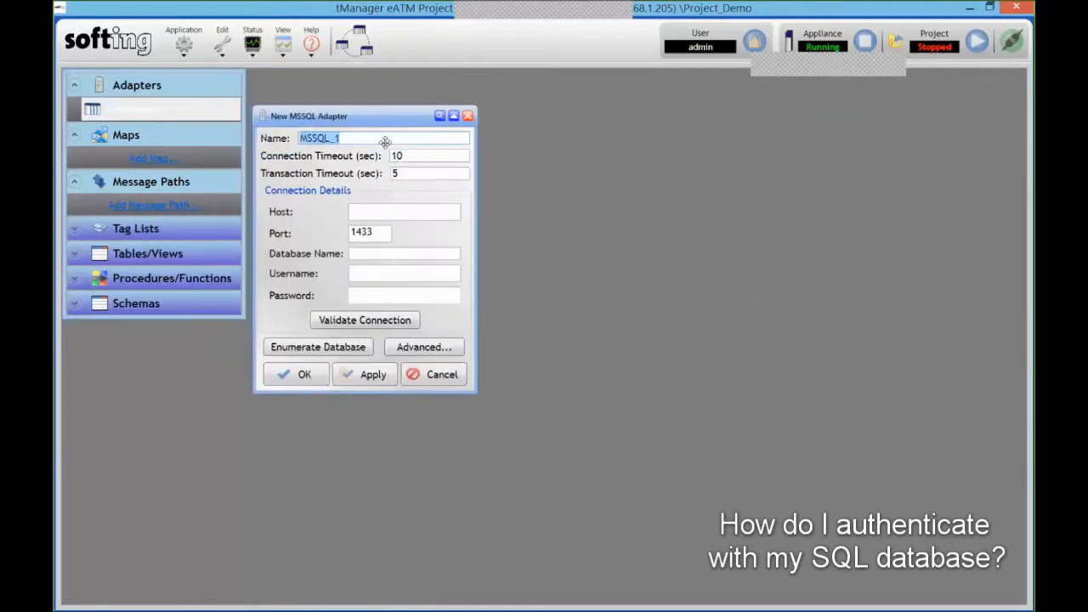
drag(385, 142, 422, 171)
click(425, 241)
text(19)
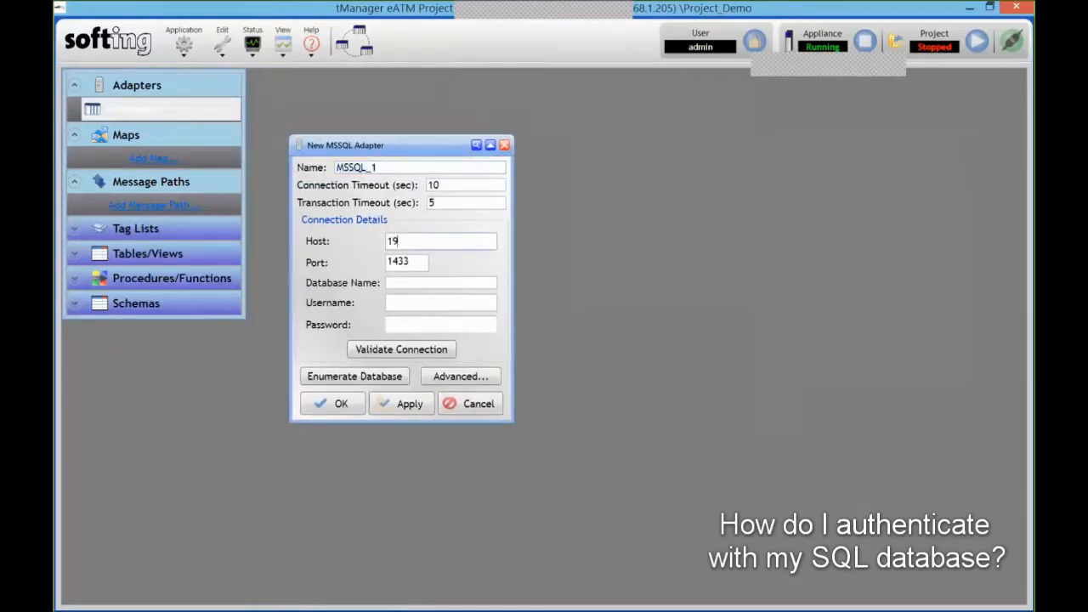
text(2.168.1.10)
click(436, 286)
text(tManager)
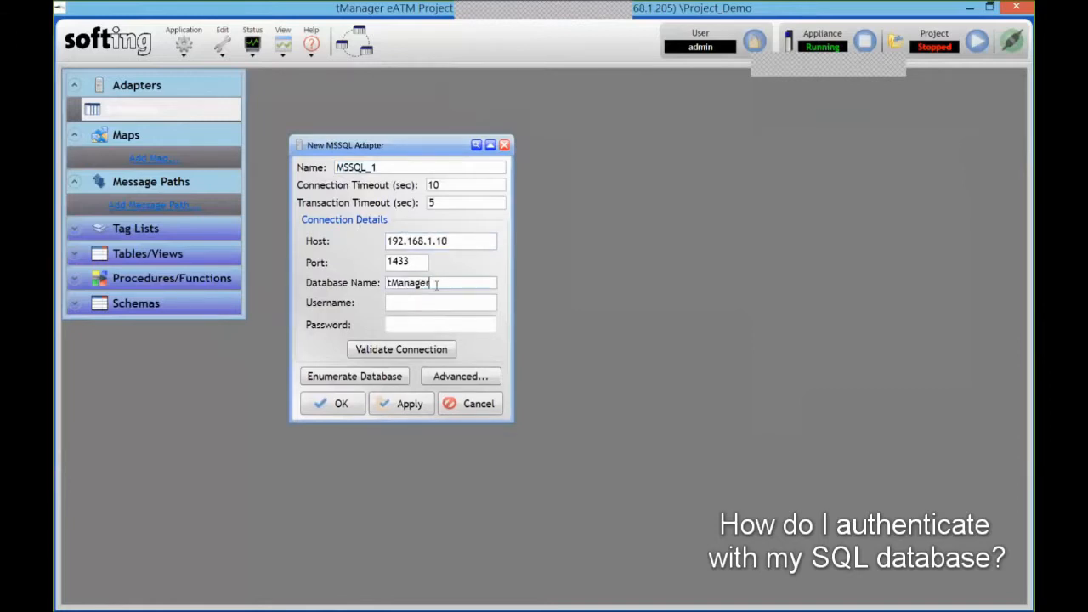
- Enter the database login username and password and confirm the connection is valid
key(Tab)
text(eatm)
key(Tab)
text(eatm)
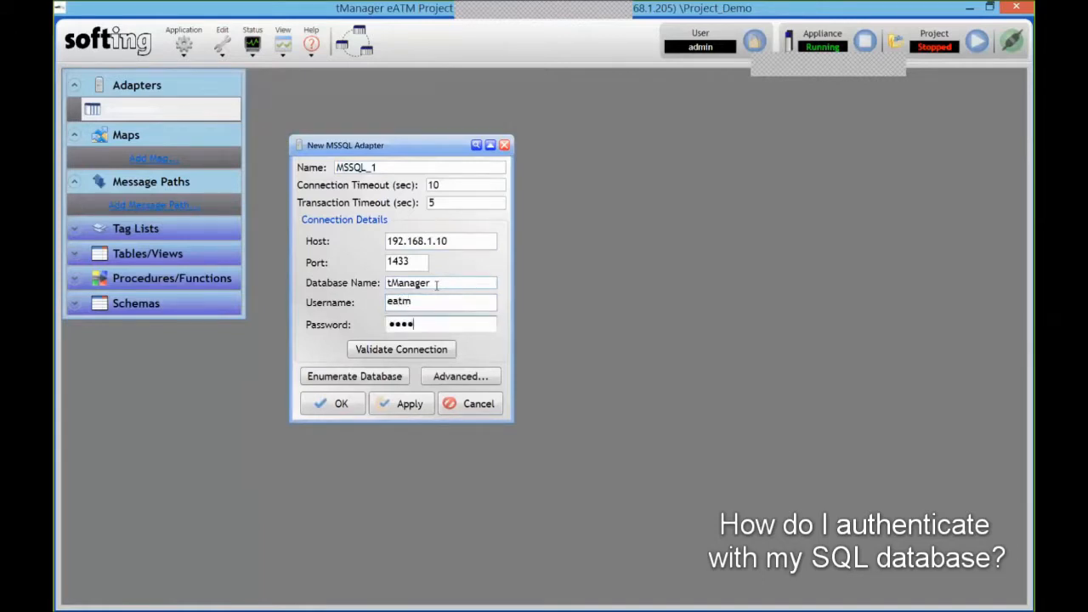
click(401, 350)
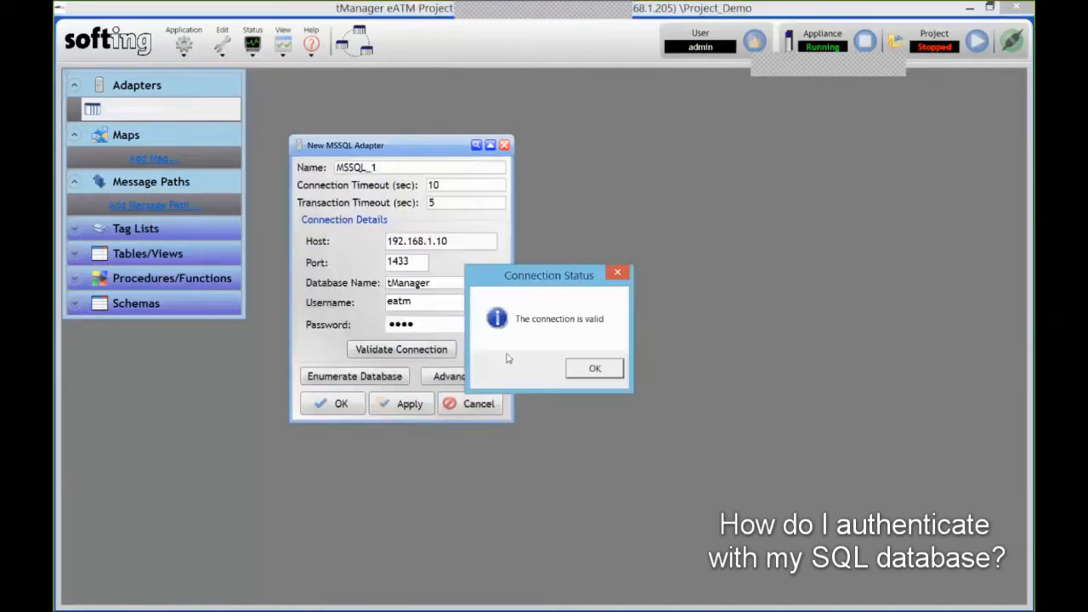
click(593, 369)
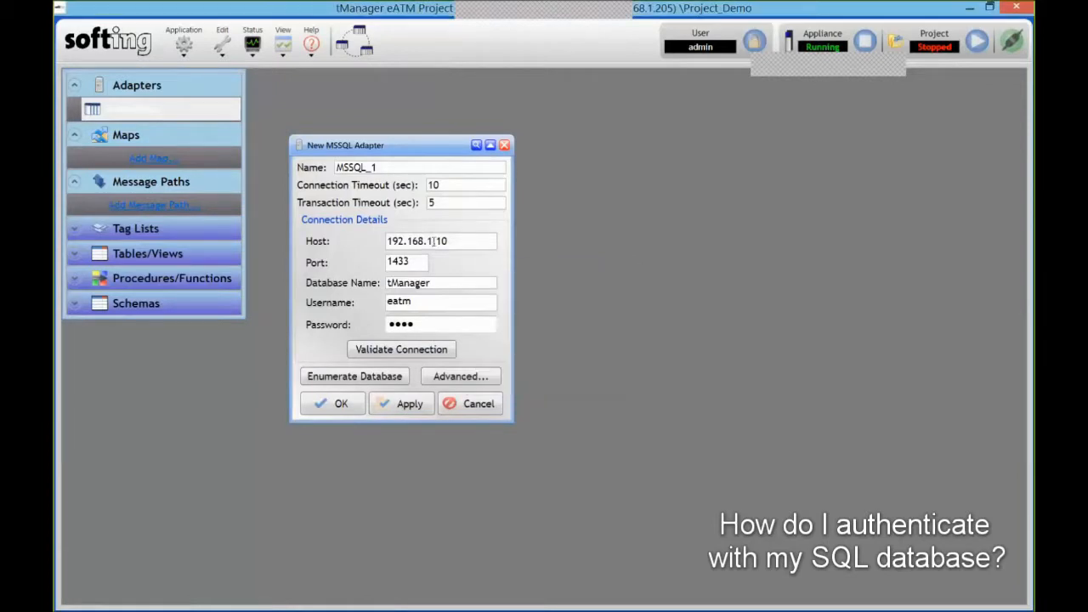
- Enumerate the eatm schema, import all its tables and procedures, and save the adapter
click(367, 379)
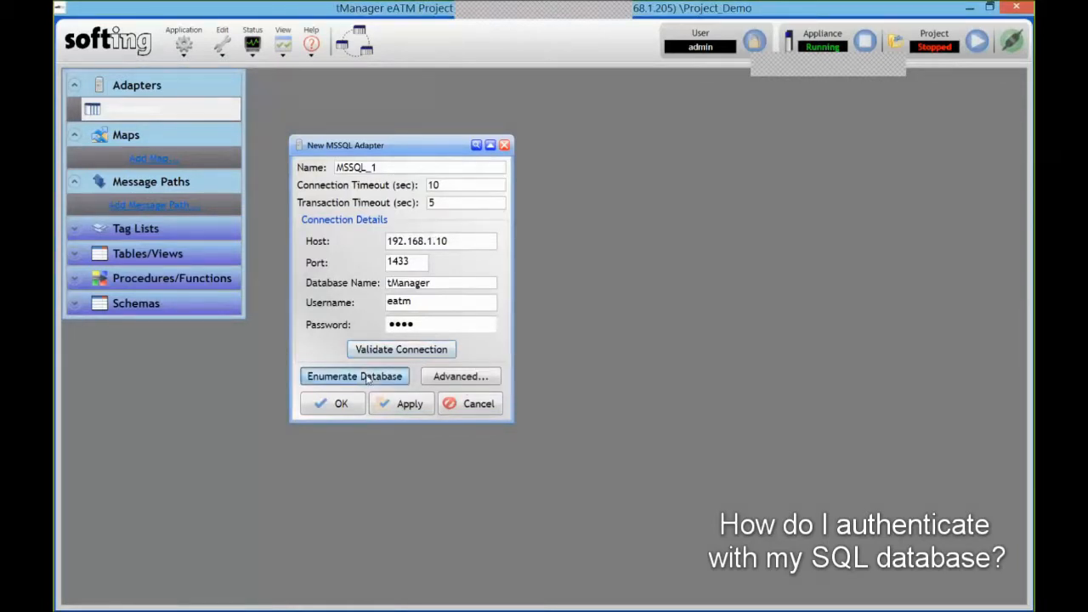
click(579, 370)
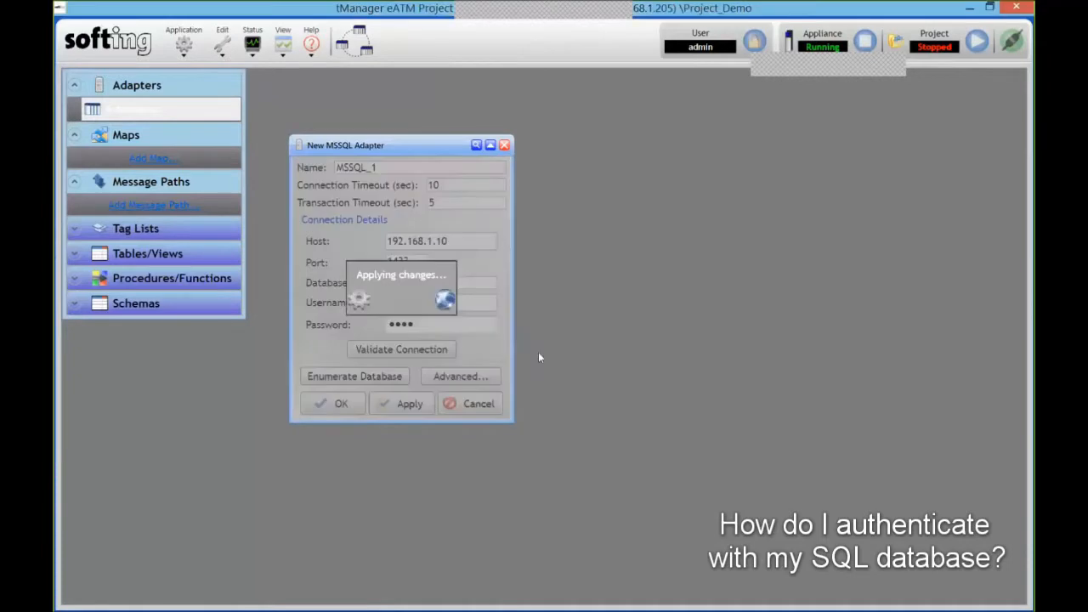
click(83, 120)
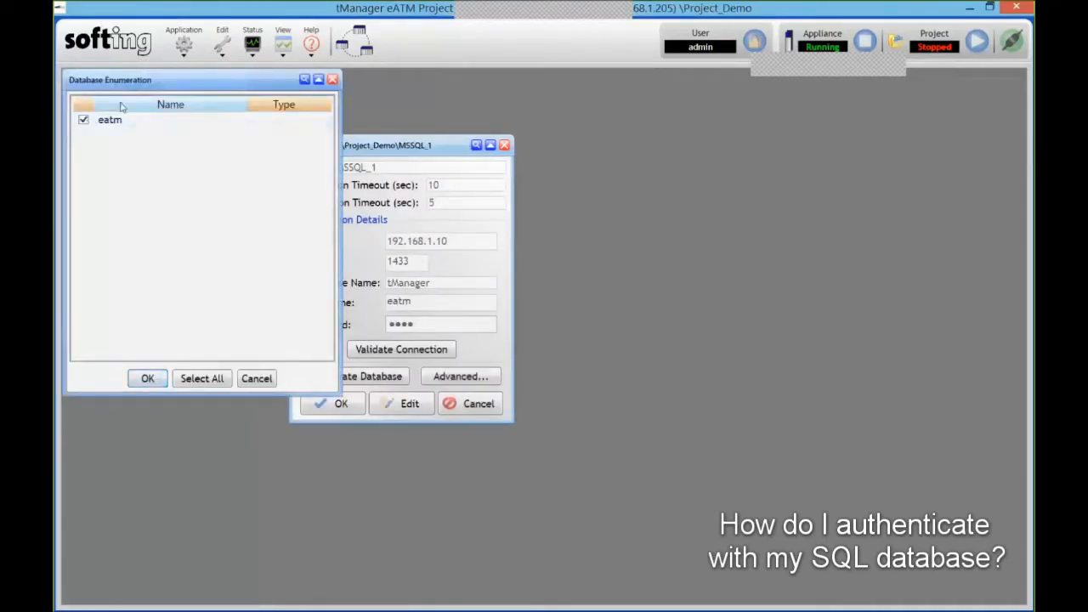
click(149, 378)
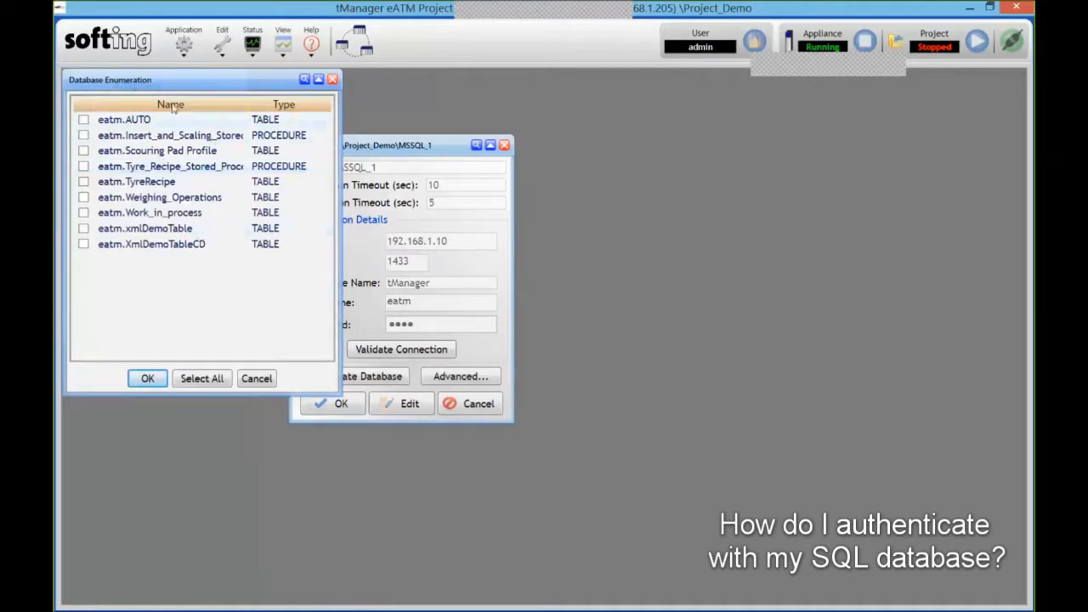
click(197, 379)
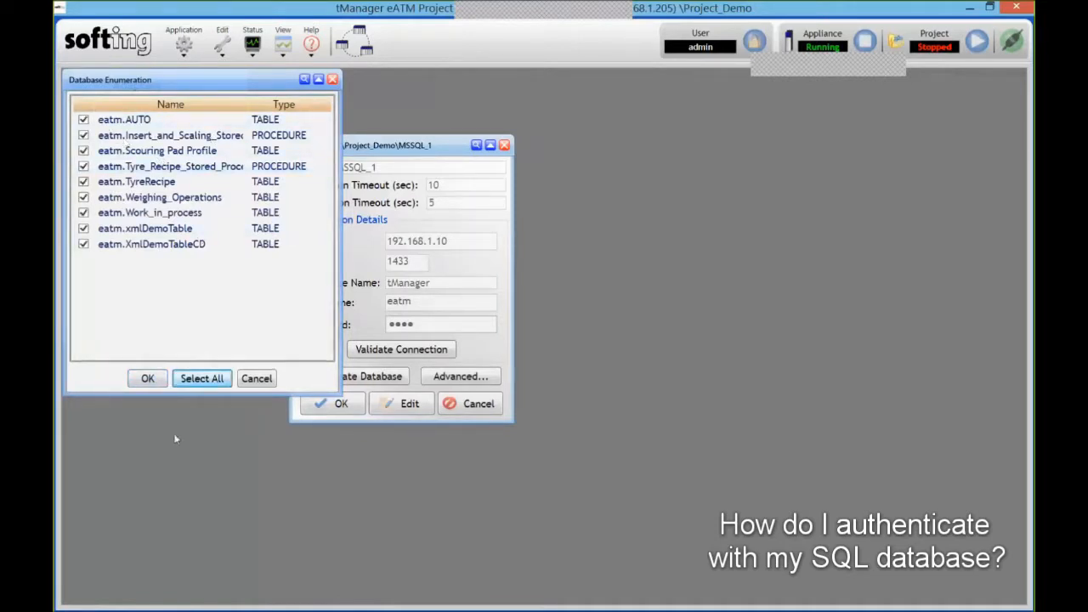
click(147, 380)
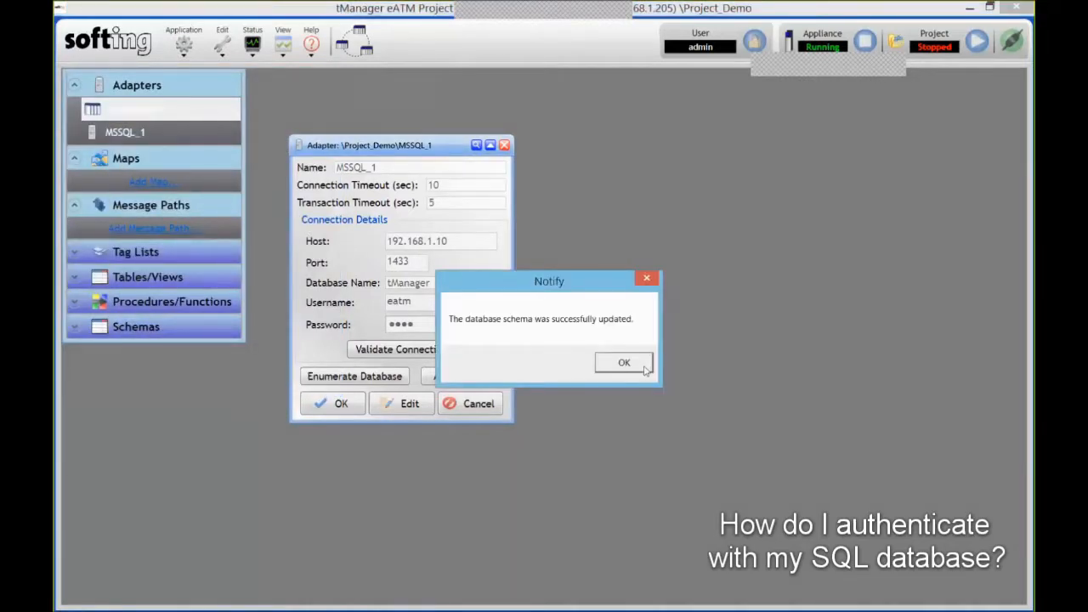
click(650, 364)
click(342, 405)
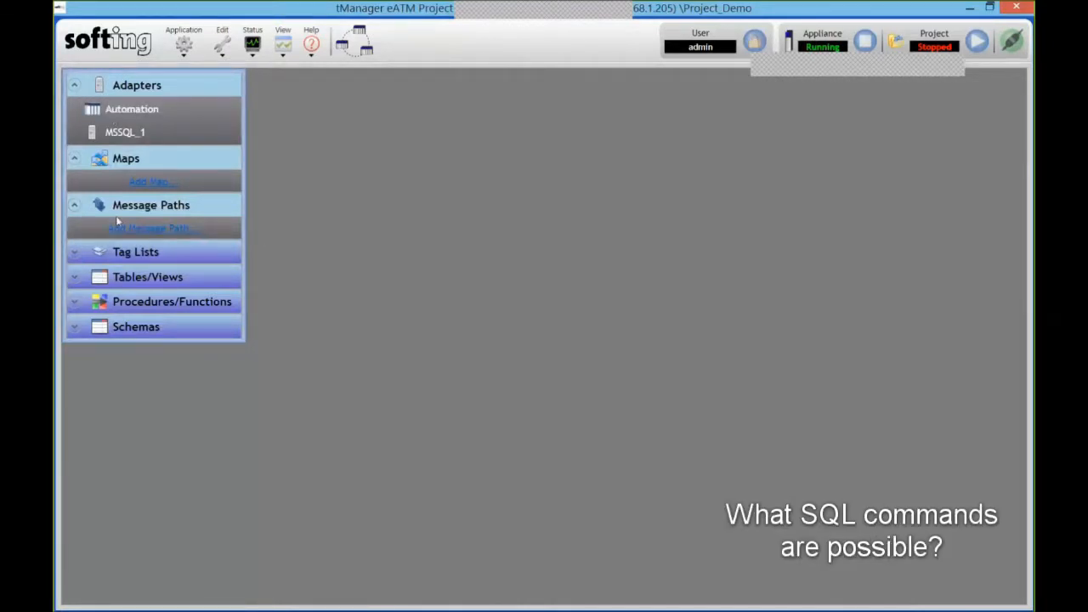
- Add SQL Insert message path Path_1 and start a new trigger on the Automation adapter
click(172, 231)
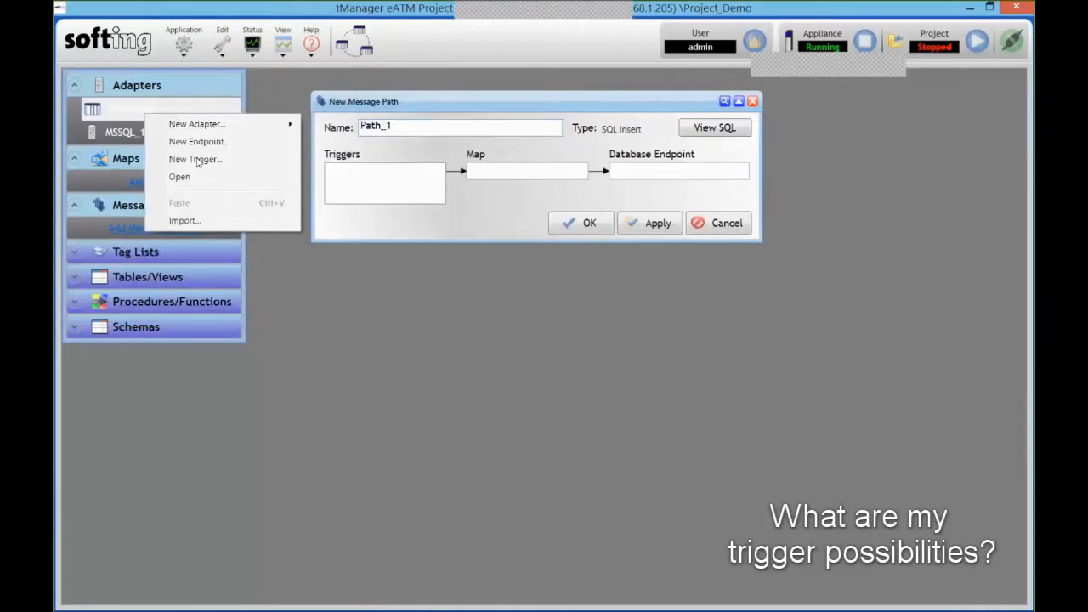
click(198, 159)
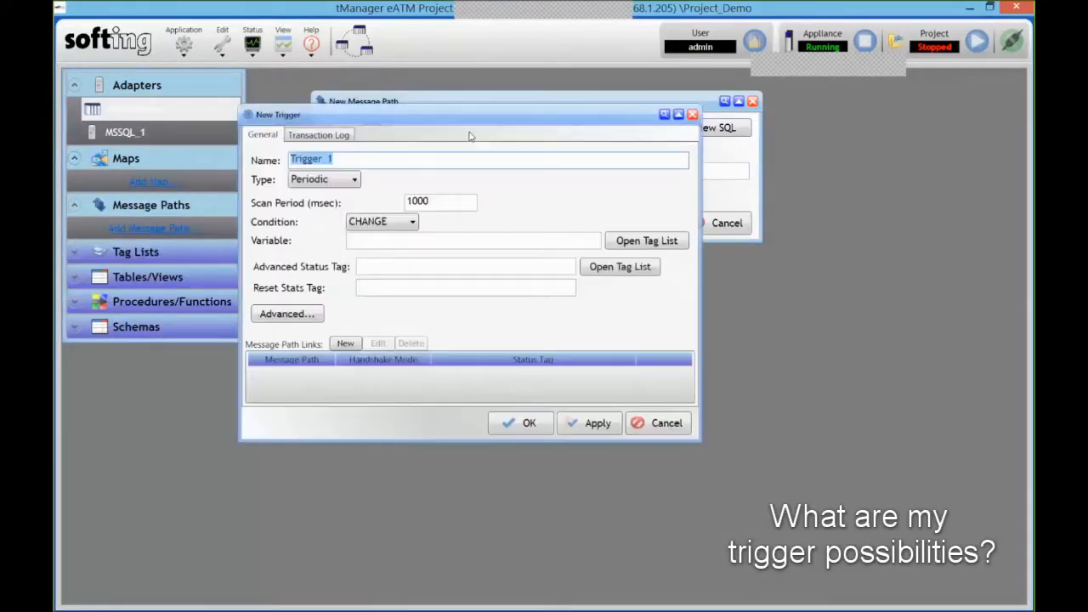
drag(477, 117, 526, 164)
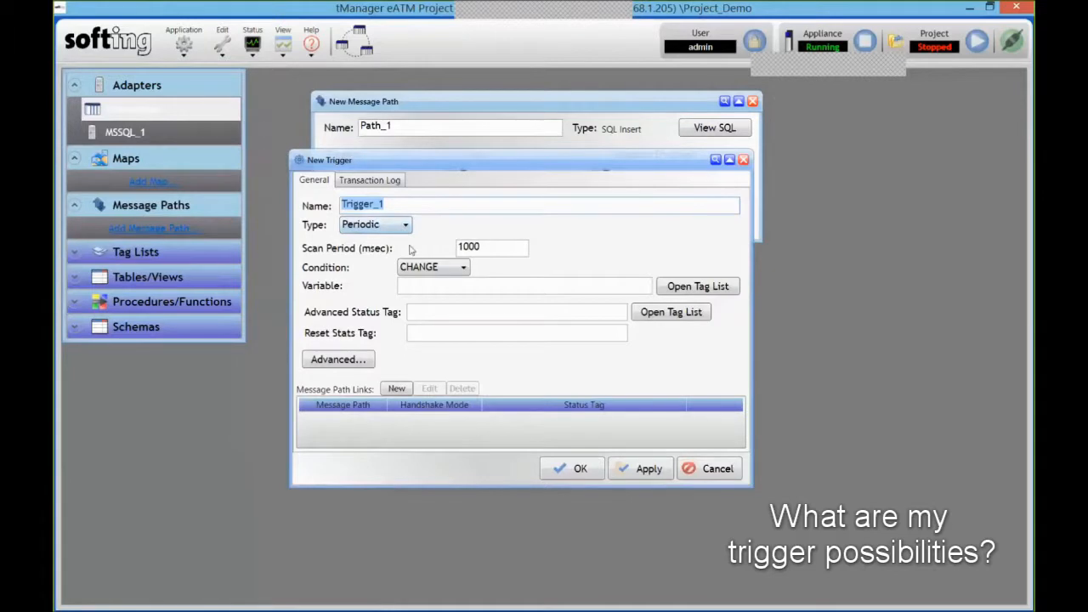
click(397, 226)
click(387, 241)
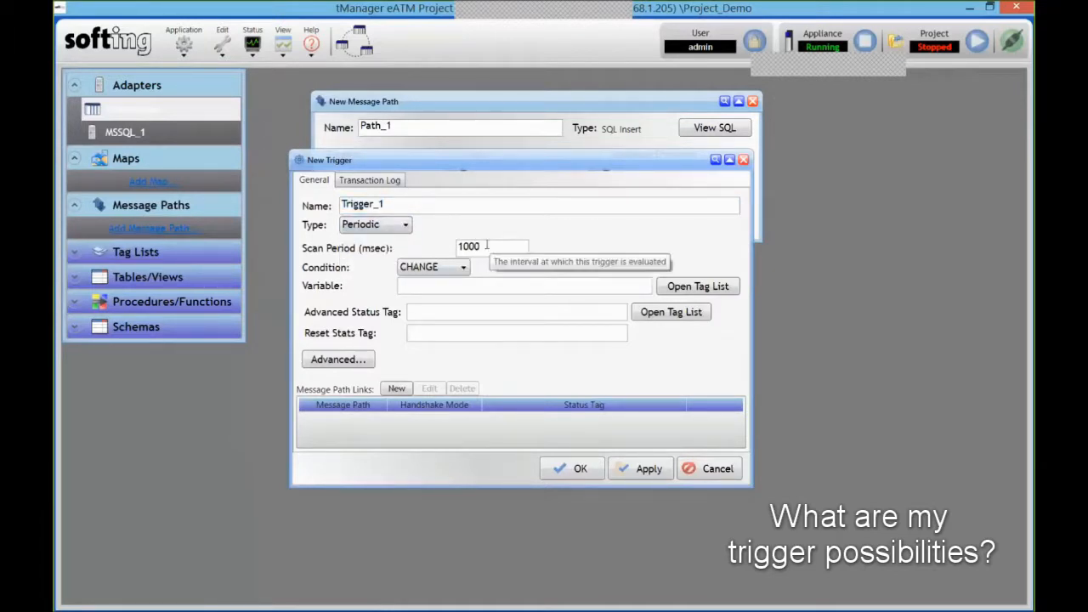
click(389, 226)
click(367, 254)
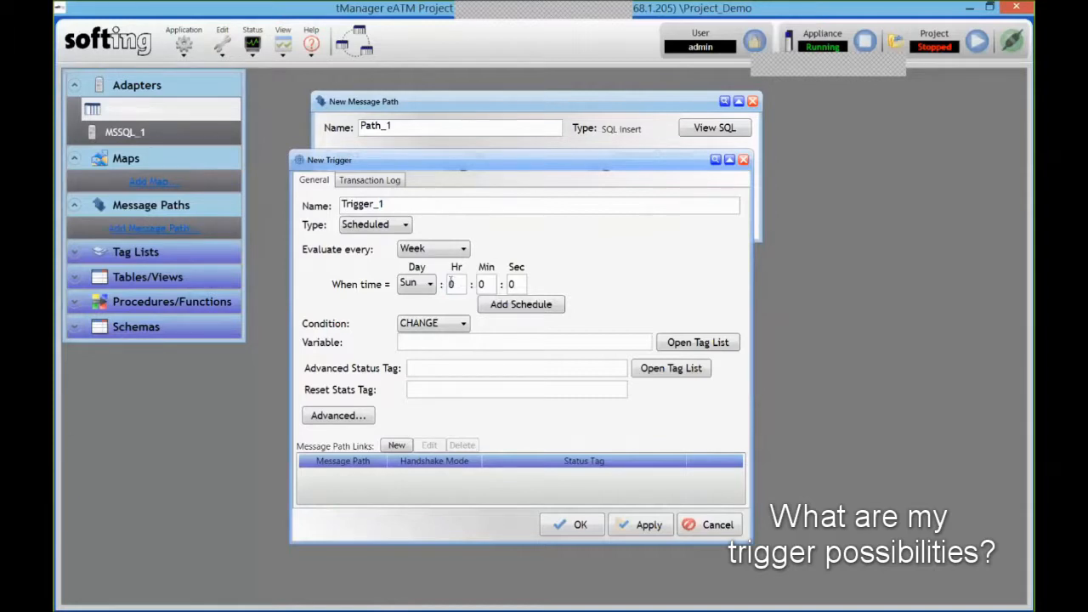
click(404, 225)
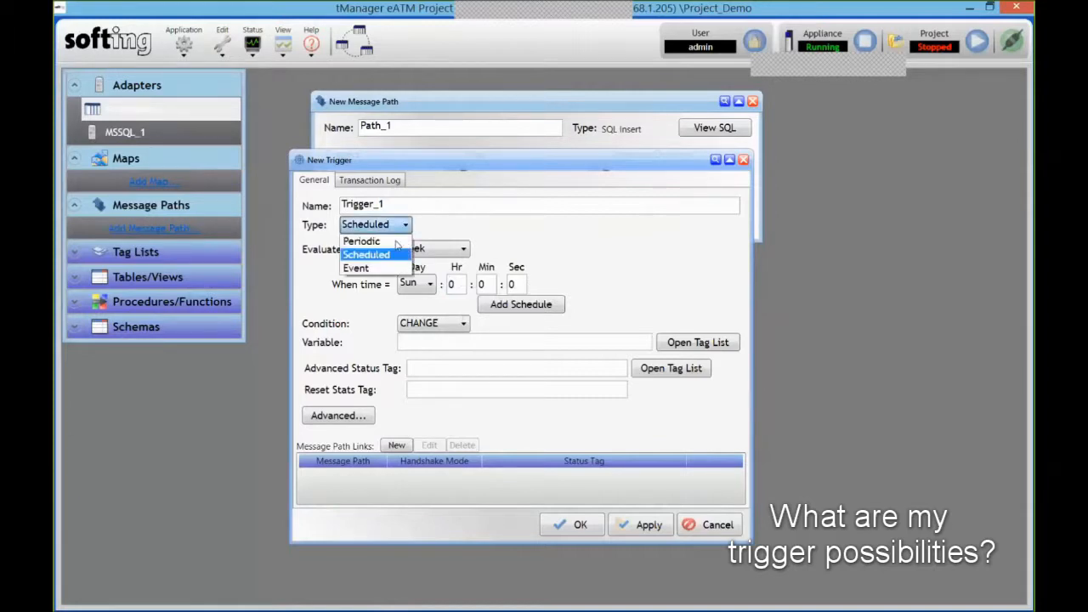
click(368, 269)
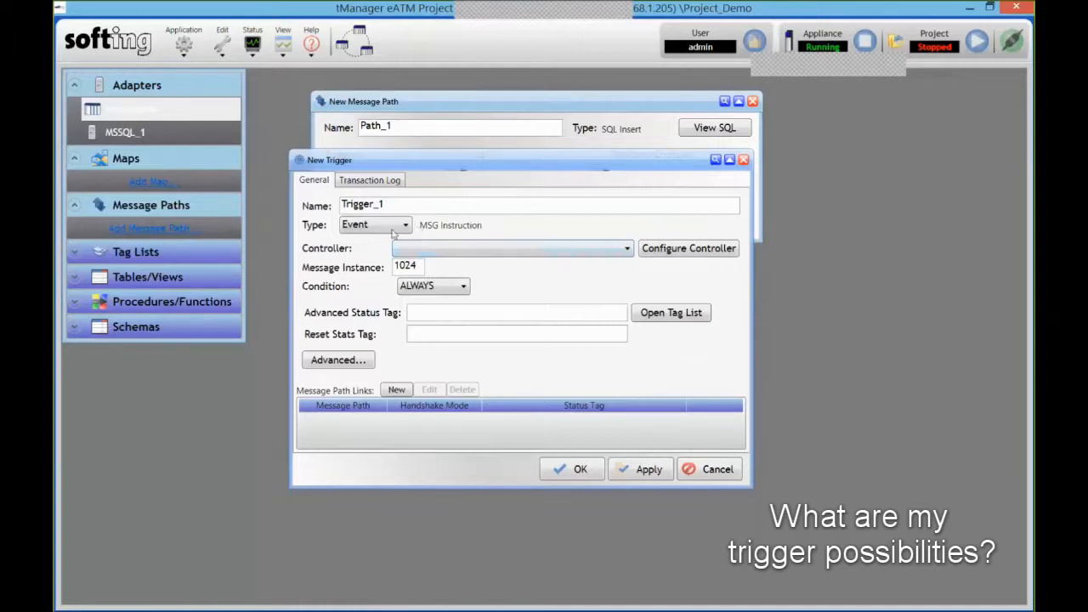
click(401, 230)
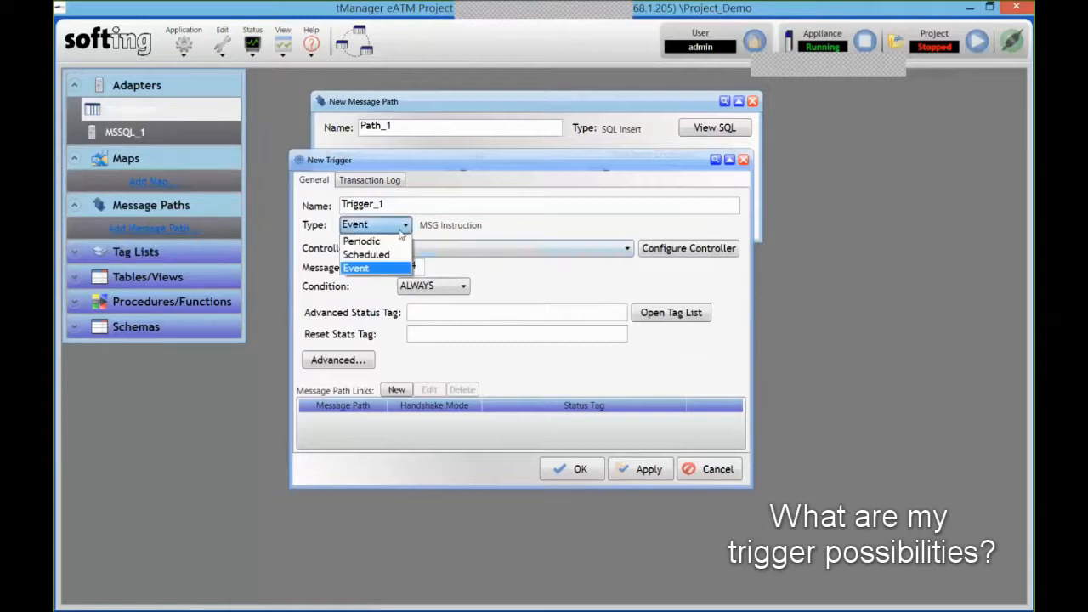
click(379, 241)
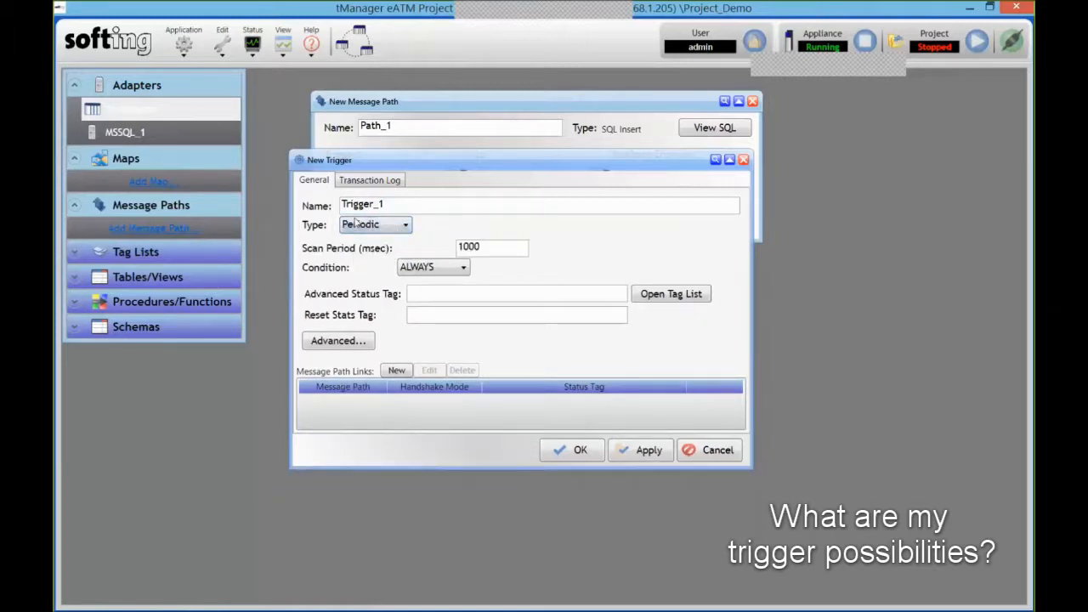
click(464, 269)
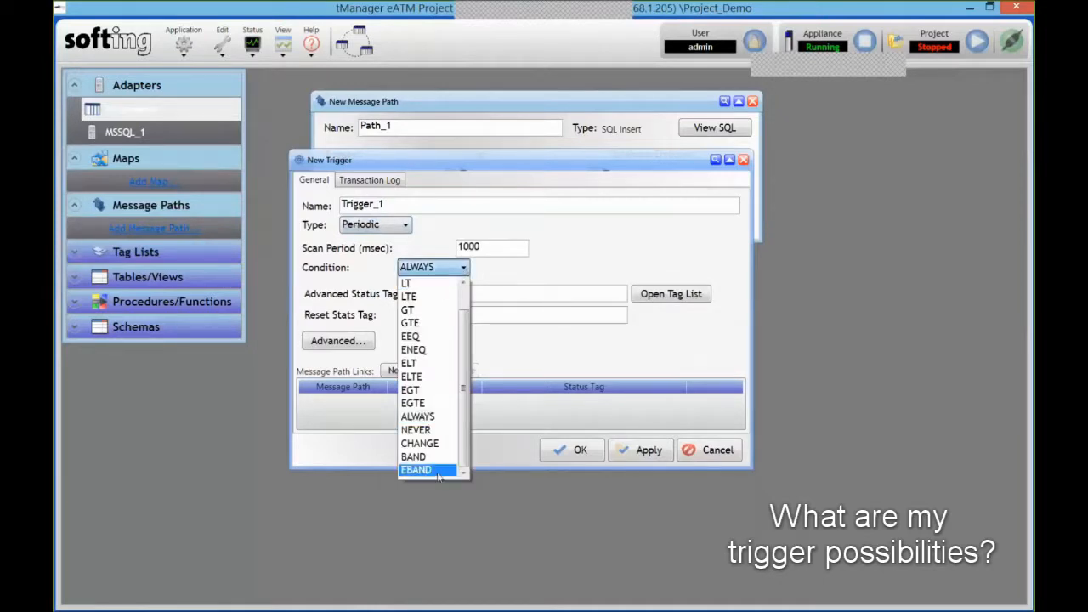
click(420, 443)
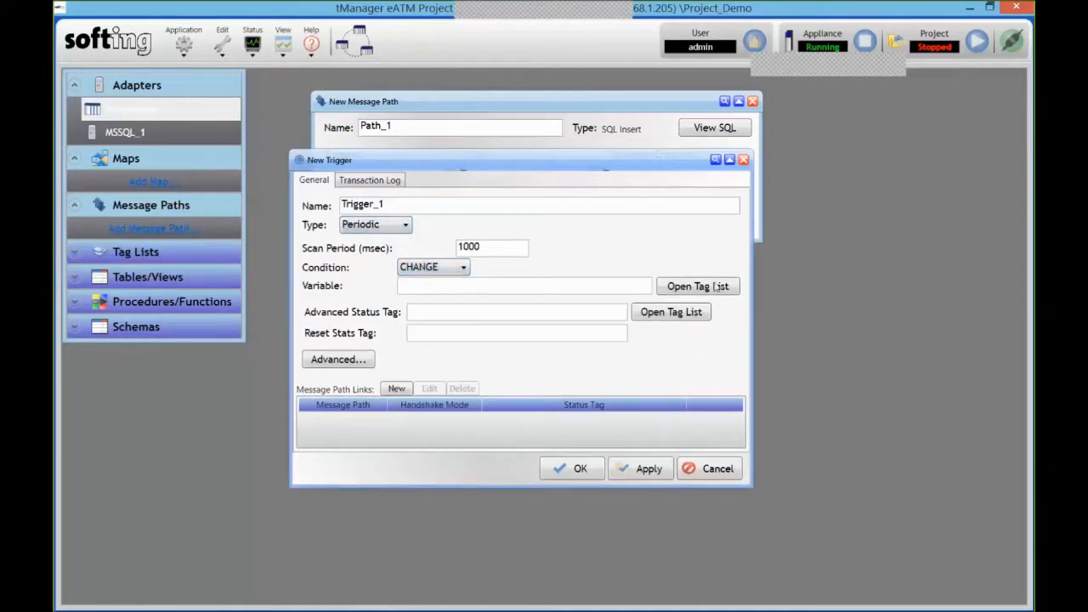
- Set the trigger variable to PRODUCTION_COUNT with a 250 ms scan period and CHANGE condition
click(713, 286)
scroll(870, 344, down, 10)
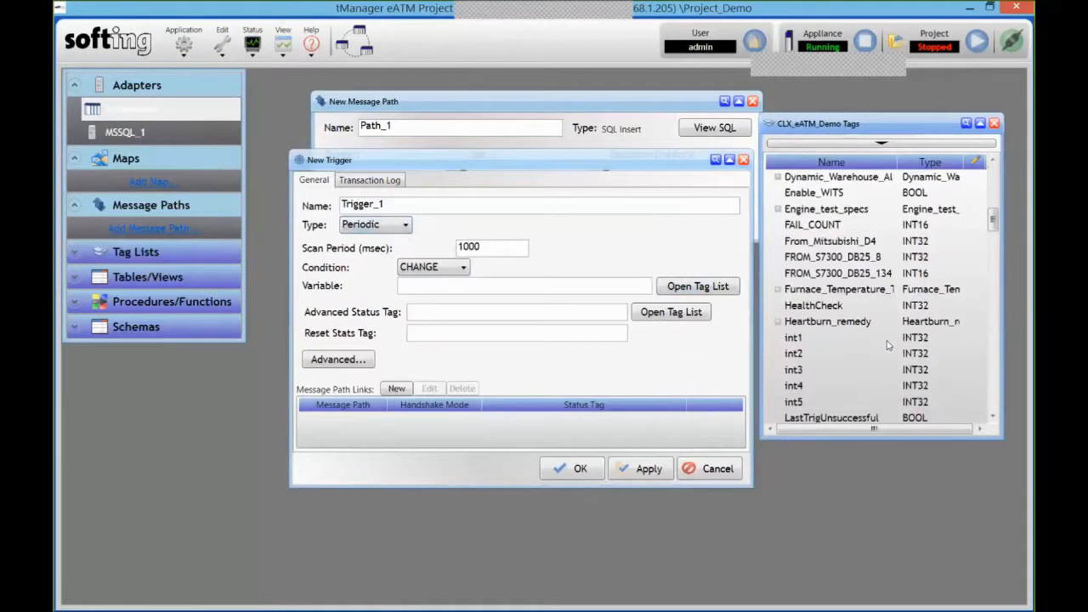
scroll(870, 344, down, 5)
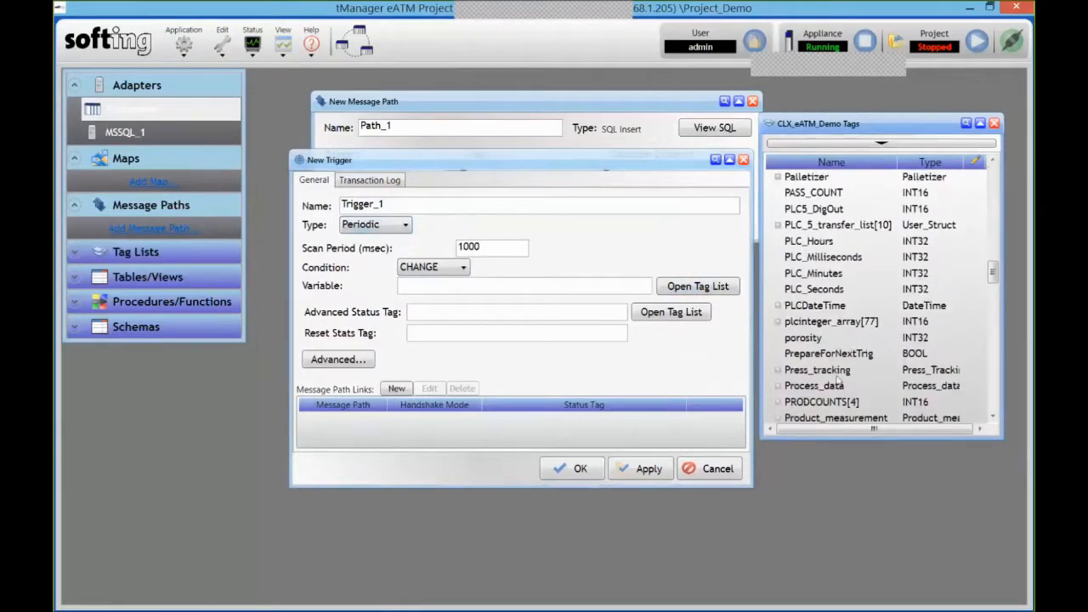
scroll(838, 374, down, 3)
drag(827, 310, 453, 286)
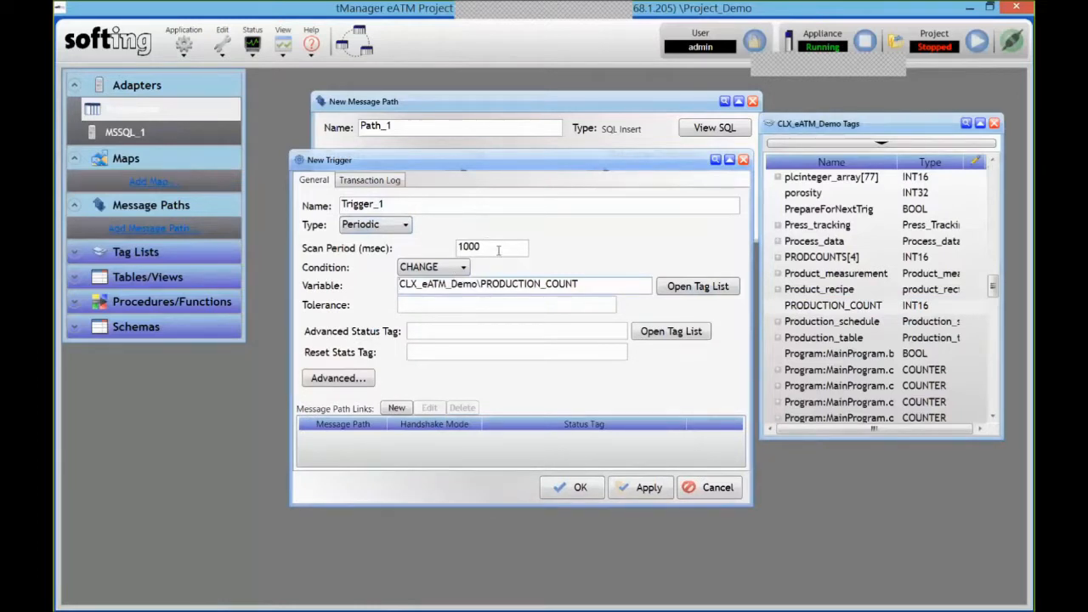
drag(487, 249, 363, 255)
text(250)
click(578, 286)
click(459, 269)
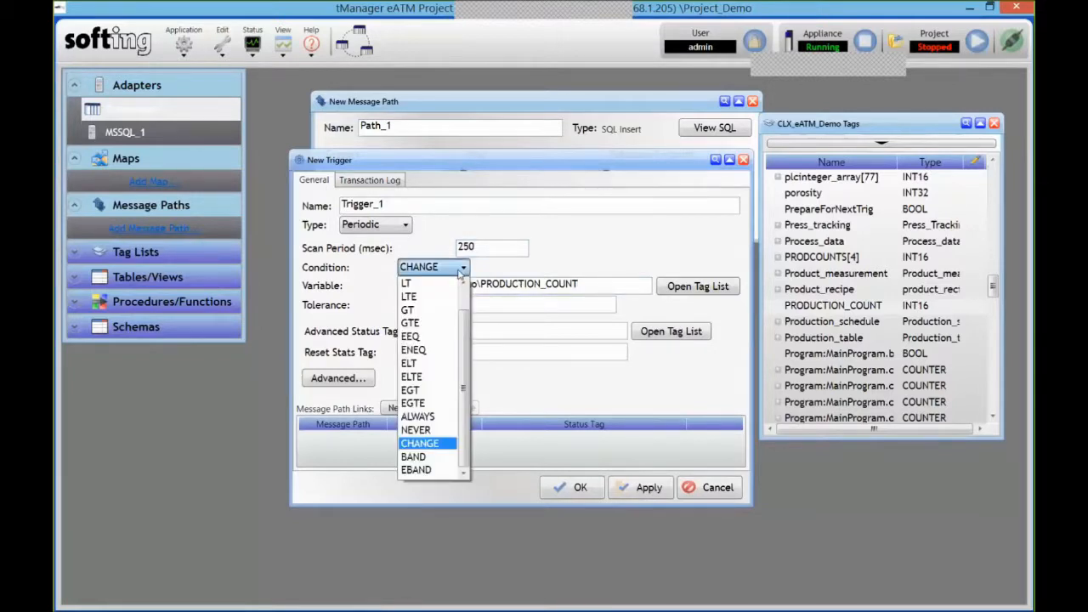
scroll(433, 404, up, 1)
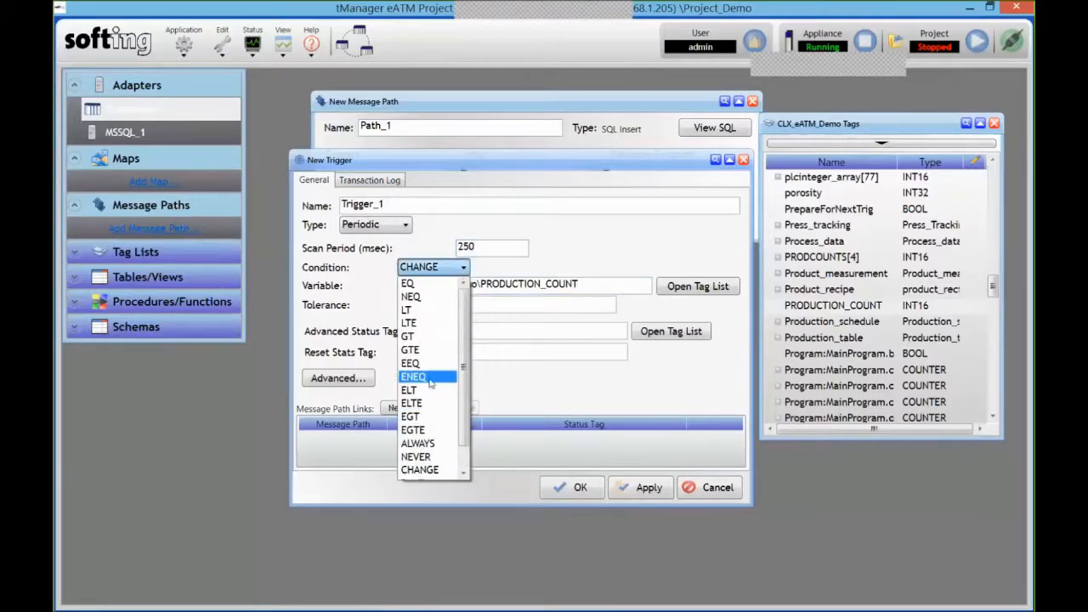
scroll(435, 386, down, 1)
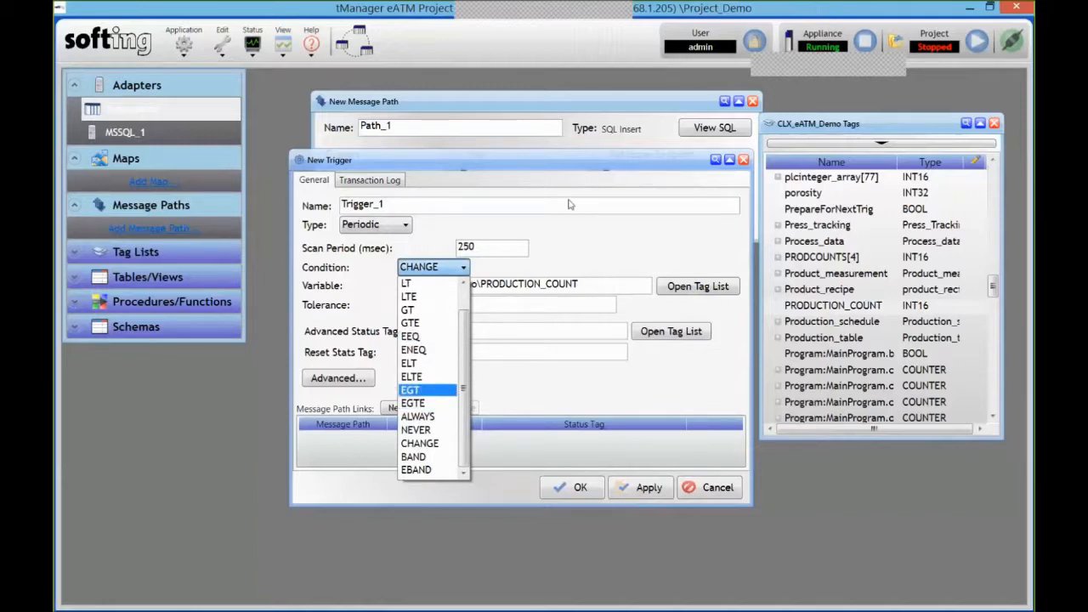
click(593, 258)
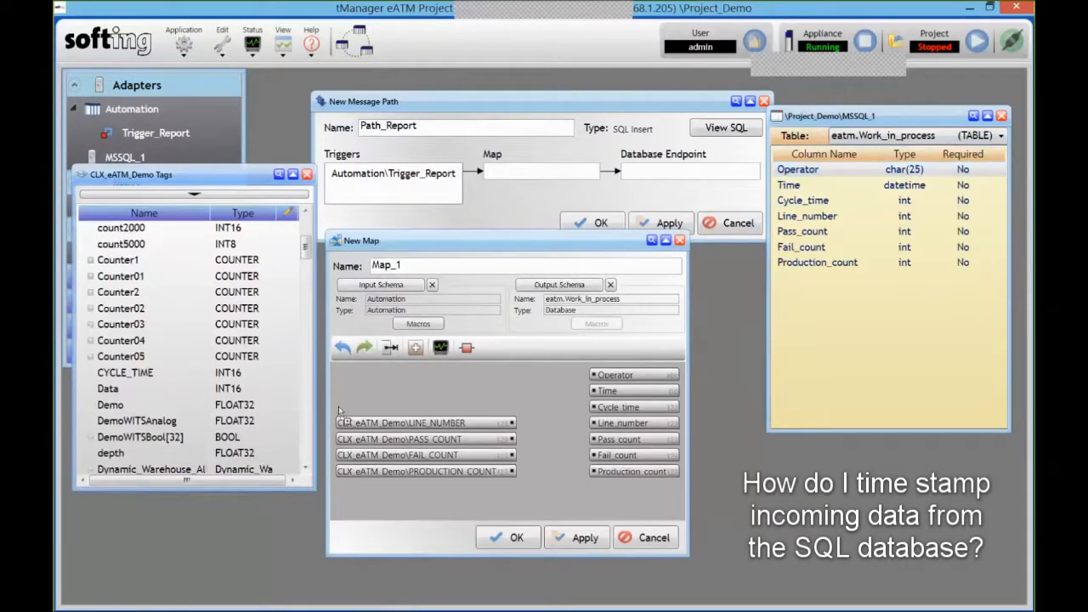
- Add the CYCLE_TIME tag and a TIMESTAMP macro to Map_1's inputs
drag(228, 372, 405, 413)
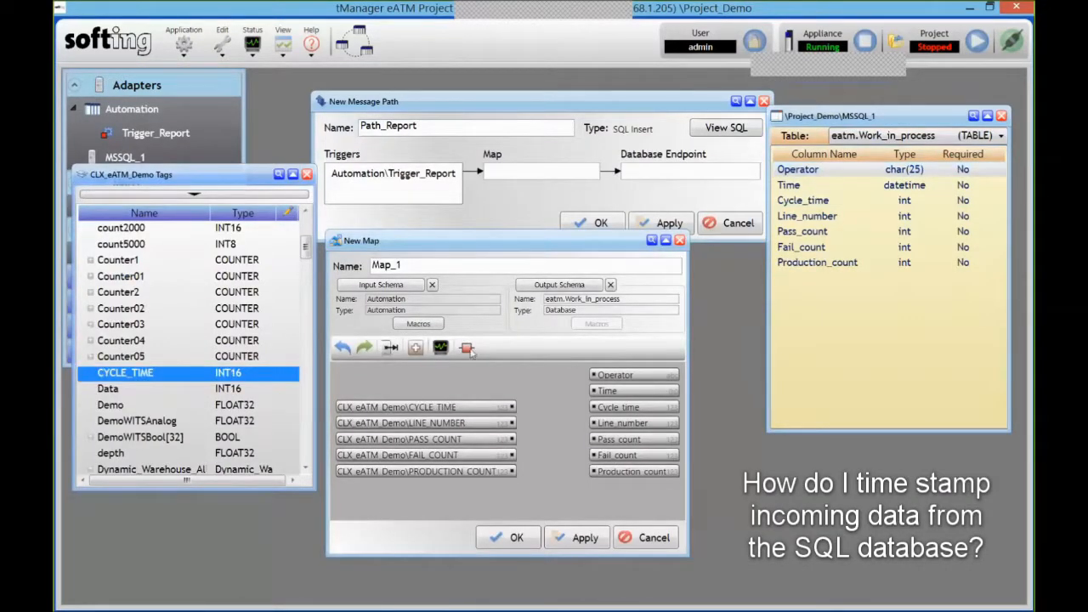
click(413, 324)
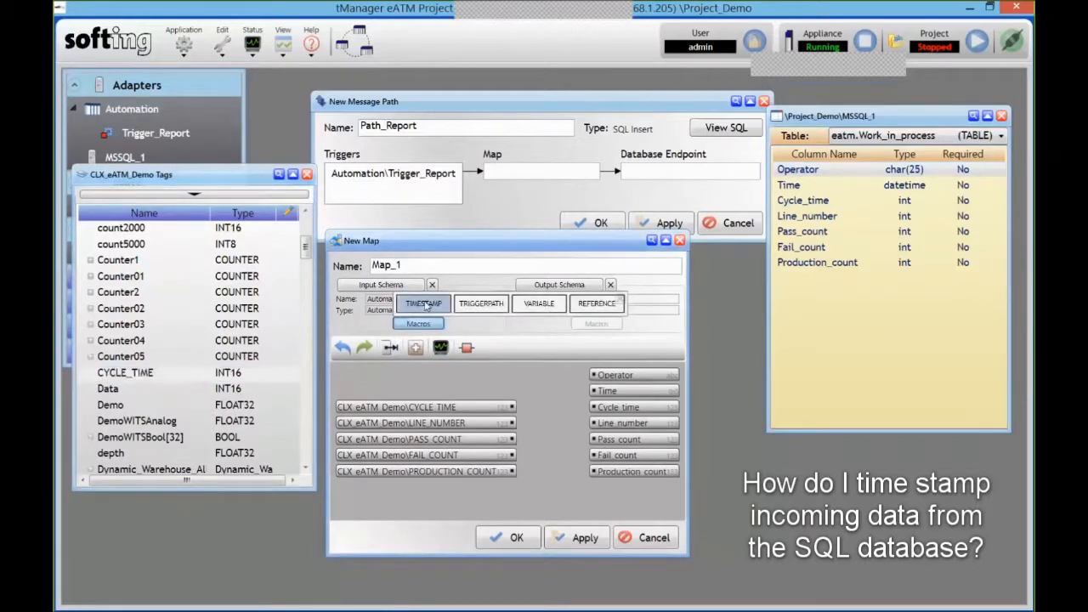
drag(423, 303, 387, 388)
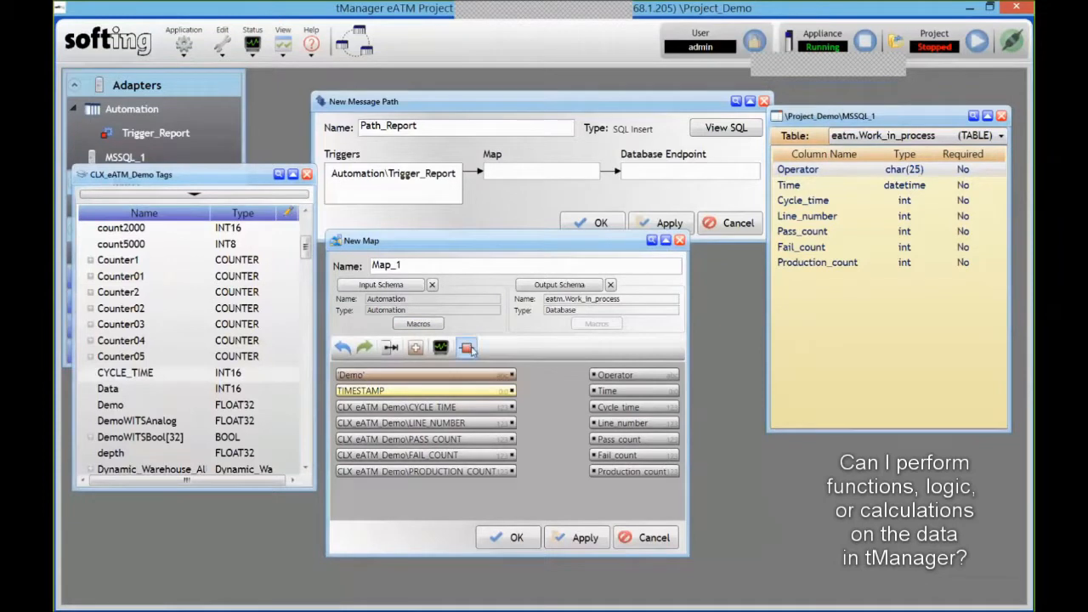
- Place an ADD functoid from the Functoid Toolbox into the map
click(466, 348)
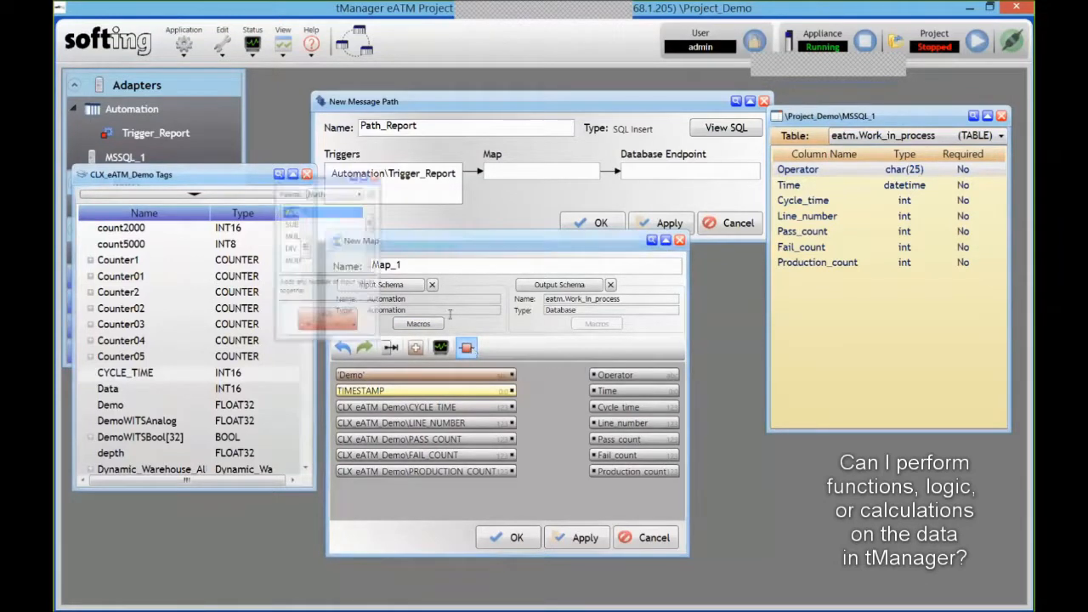
scroll(386, 216, down, 3)
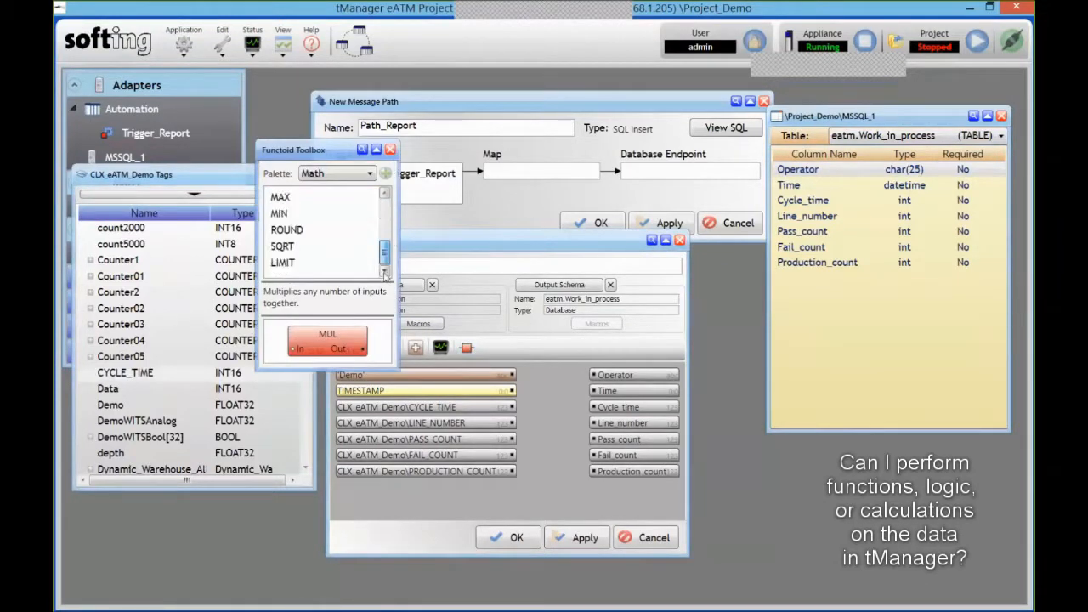
scroll(386, 216, up, 3)
click(358, 176)
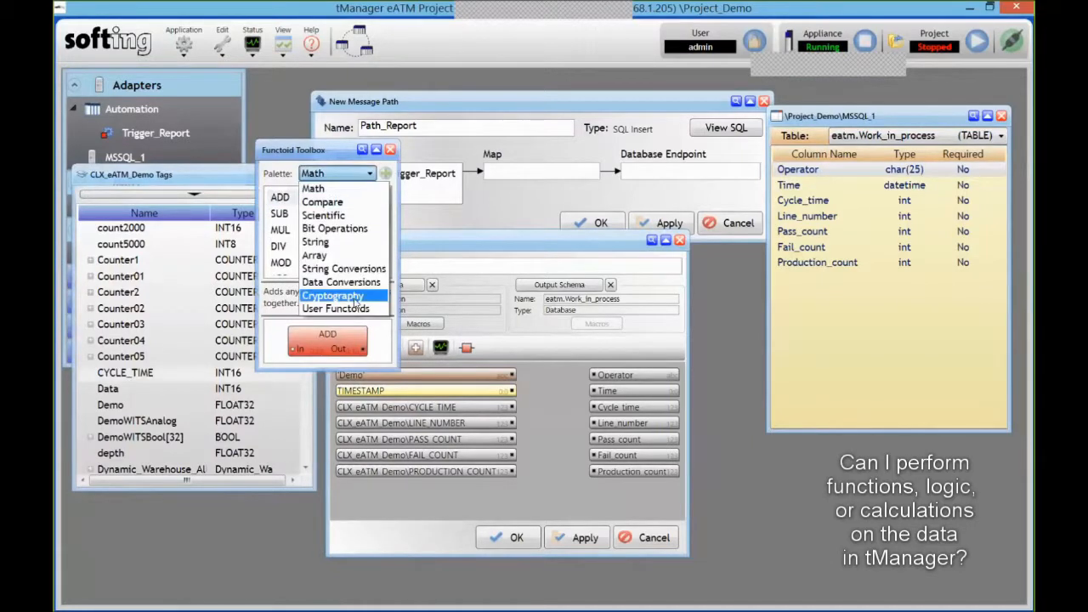
click(326, 189)
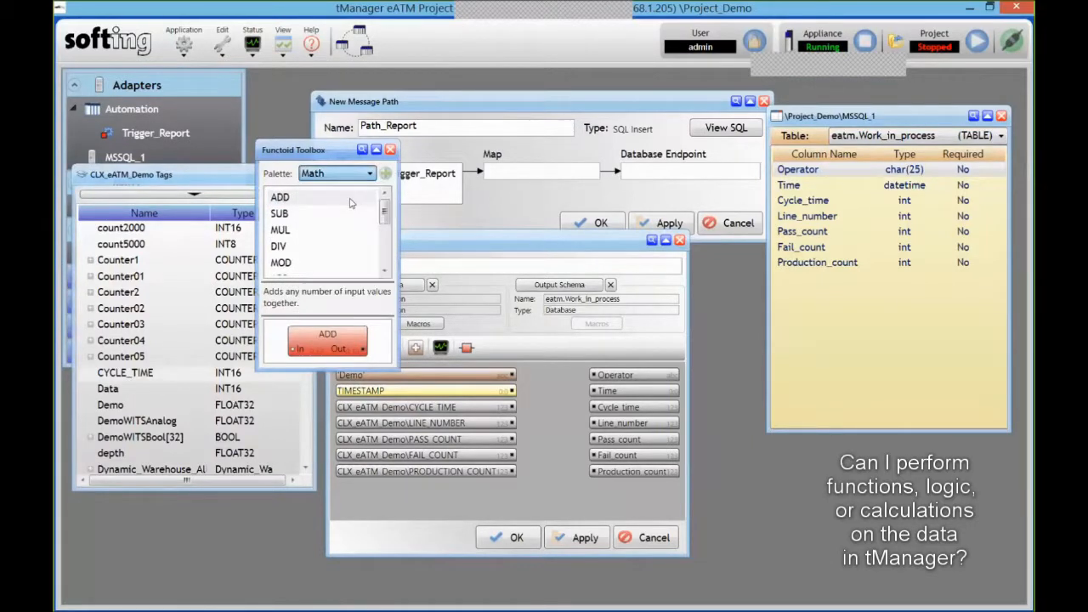
drag(289, 199, 557, 489)
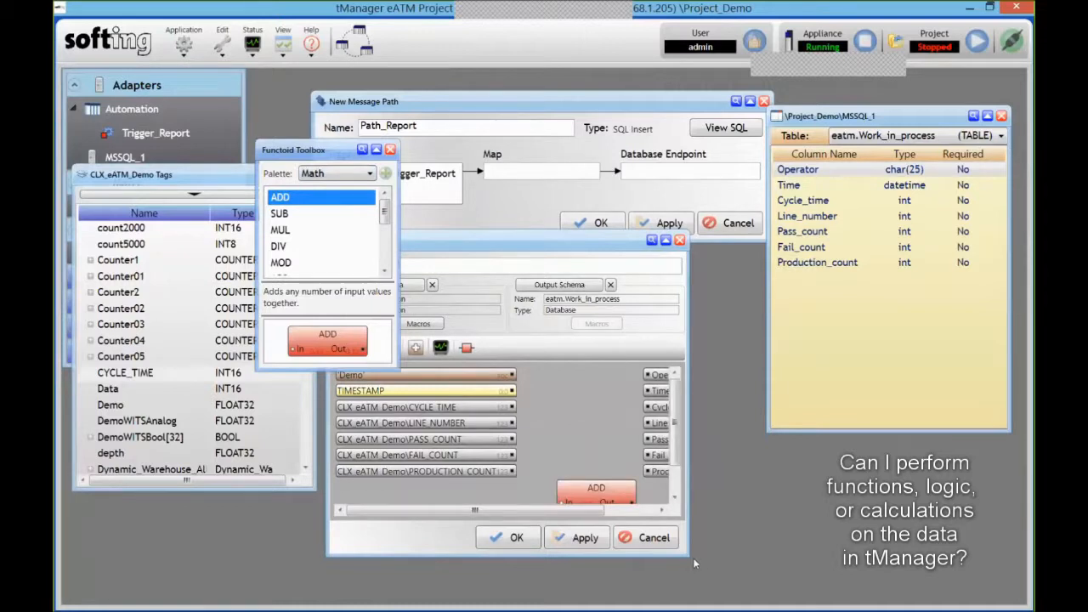
- Feed PRODUCTION_COUNT and FAIL_COUNT into the ADD functoid, then begin an MSSQL_1 endpoint
drag(689, 557, 791, 579)
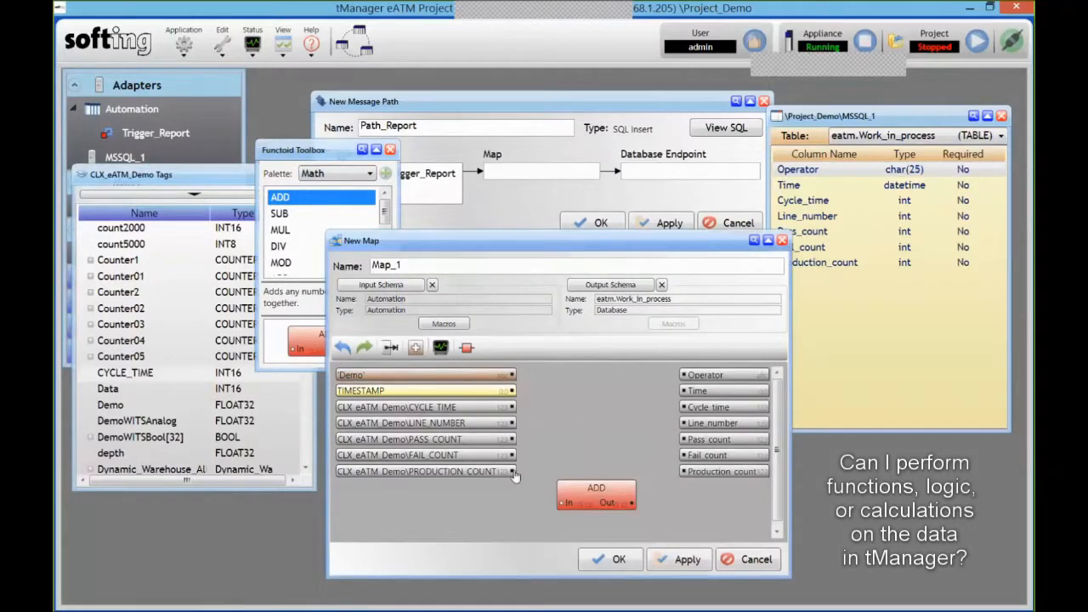
drag(512, 471, 562, 504)
drag(516, 464, 512, 456)
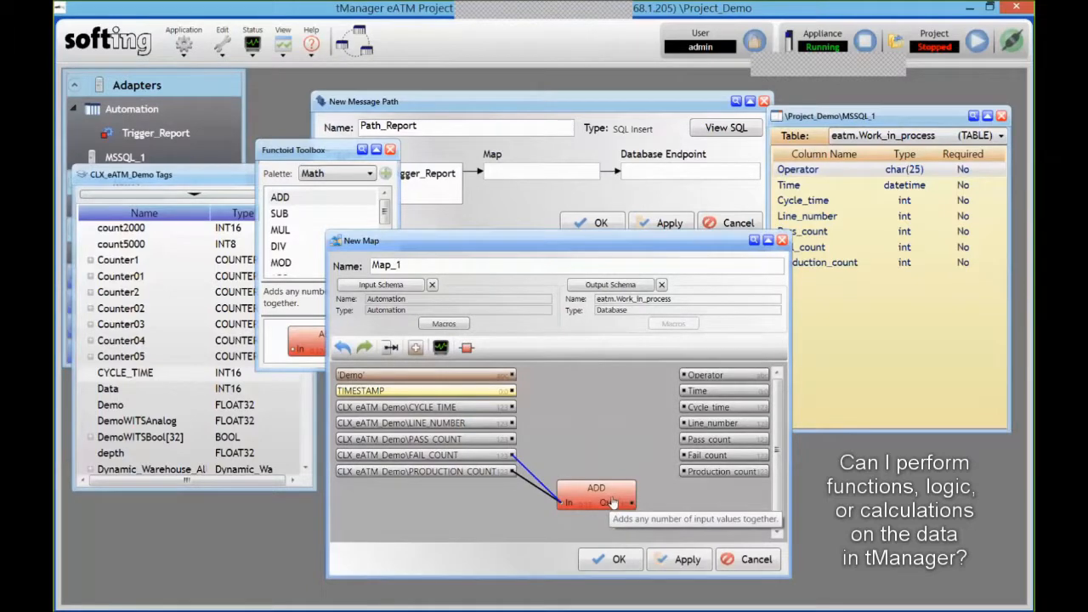
click(603, 502)
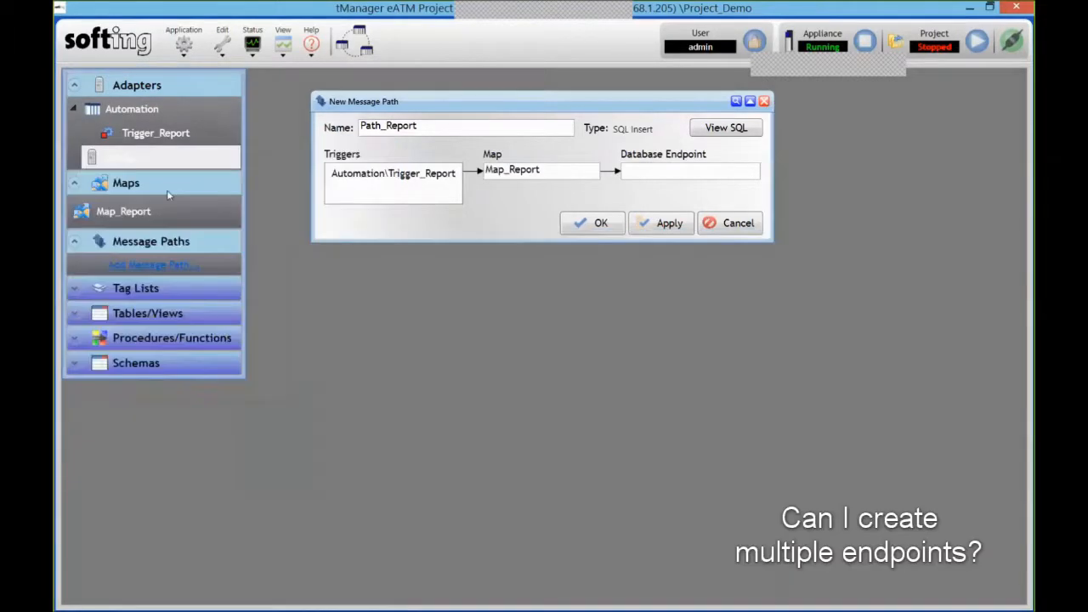
drag(167, 189, 433, 254)
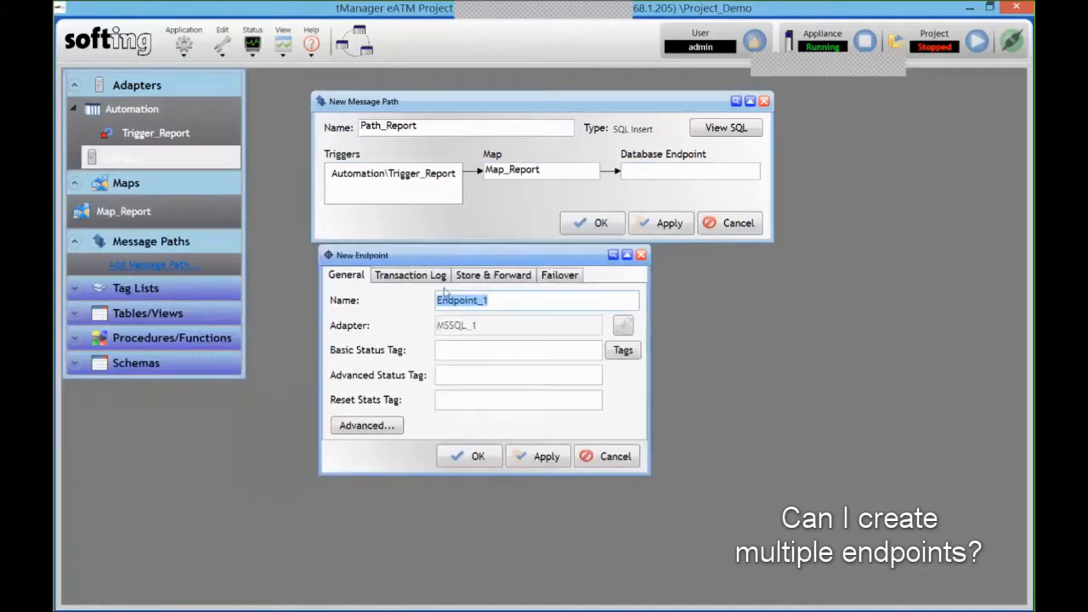
- Enable store-and-forward with a 100 MB queue on Endpoint_1, review failover, and save it
click(468, 277)
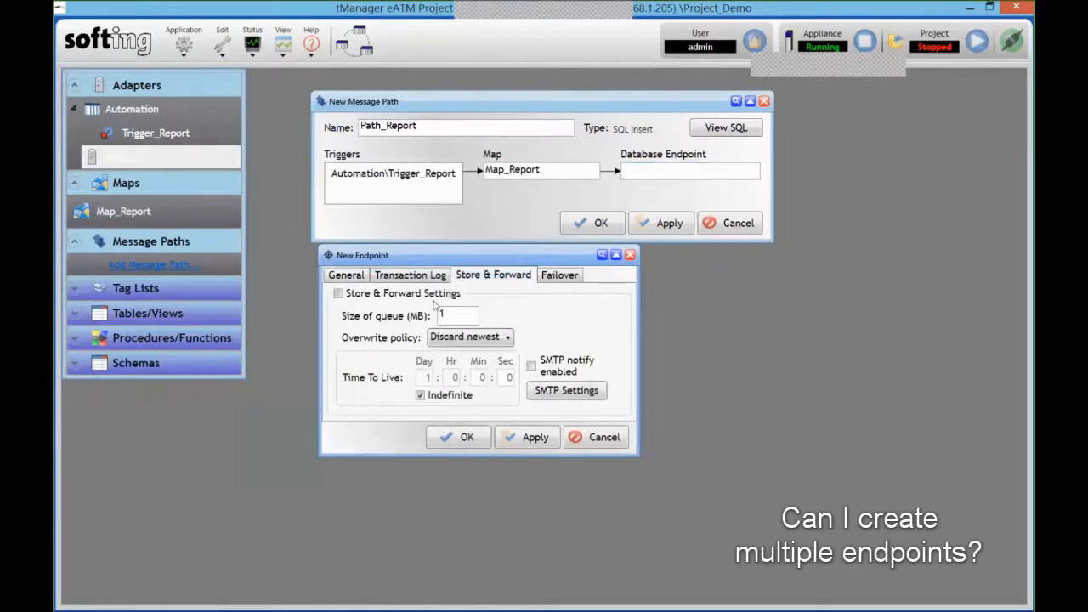
click(459, 314)
text(100)
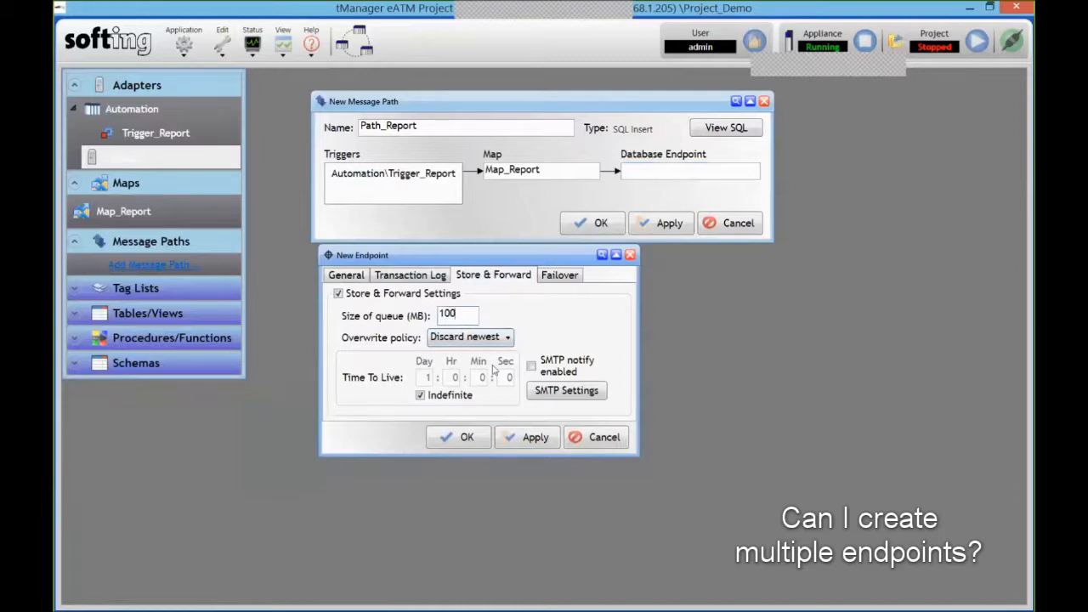
click(466, 437)
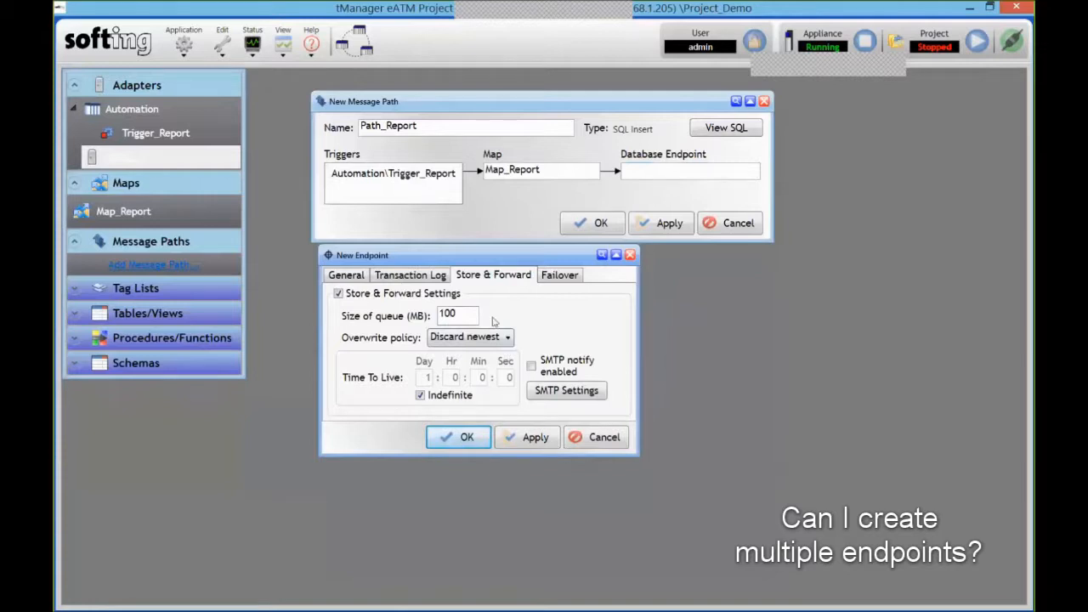
click(566, 278)
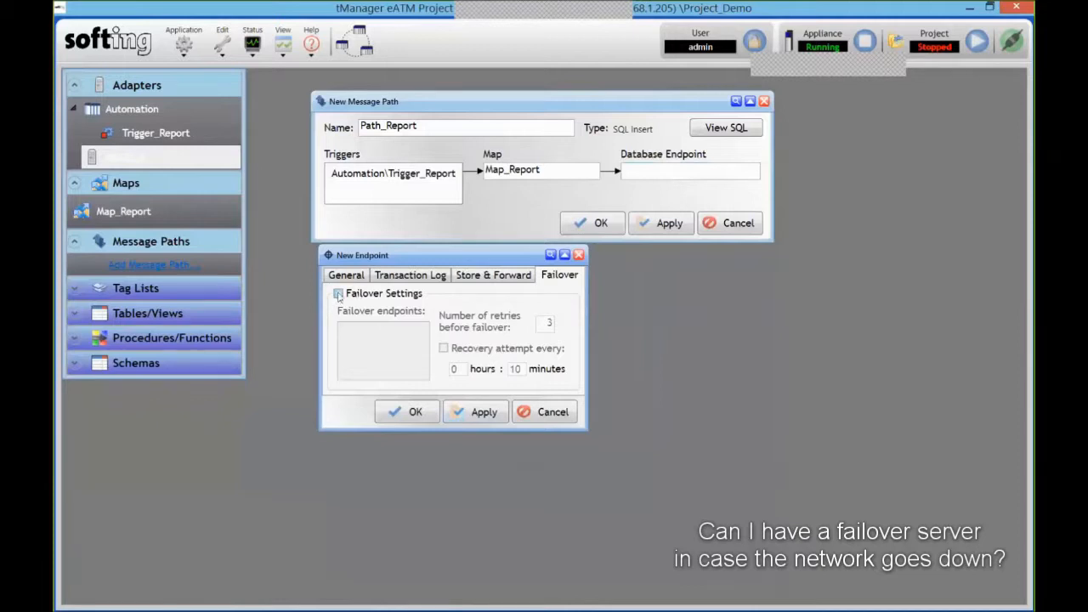
click(491, 275)
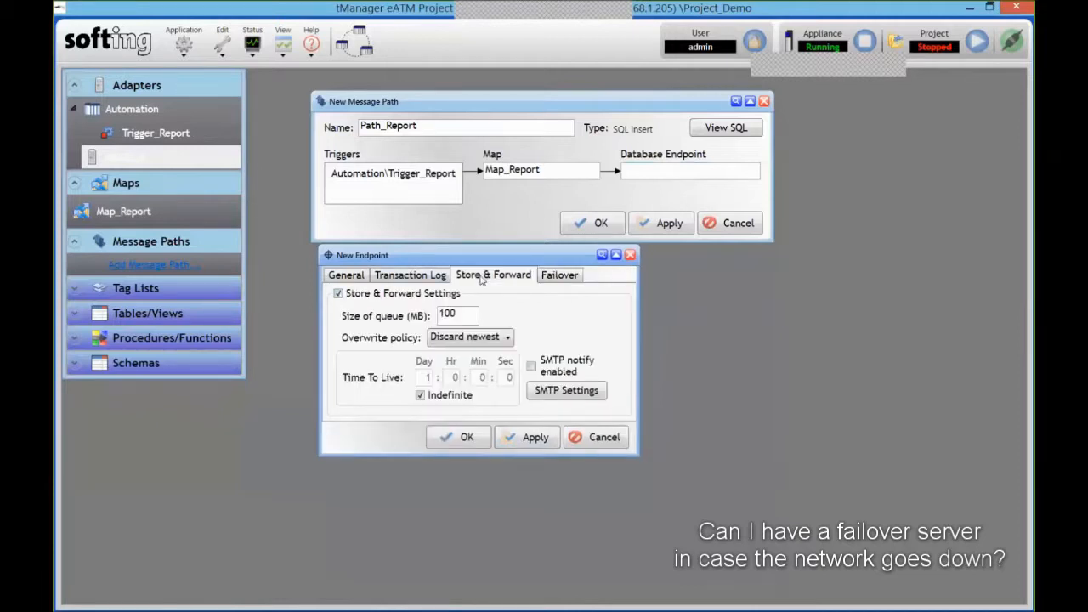
click(463, 437)
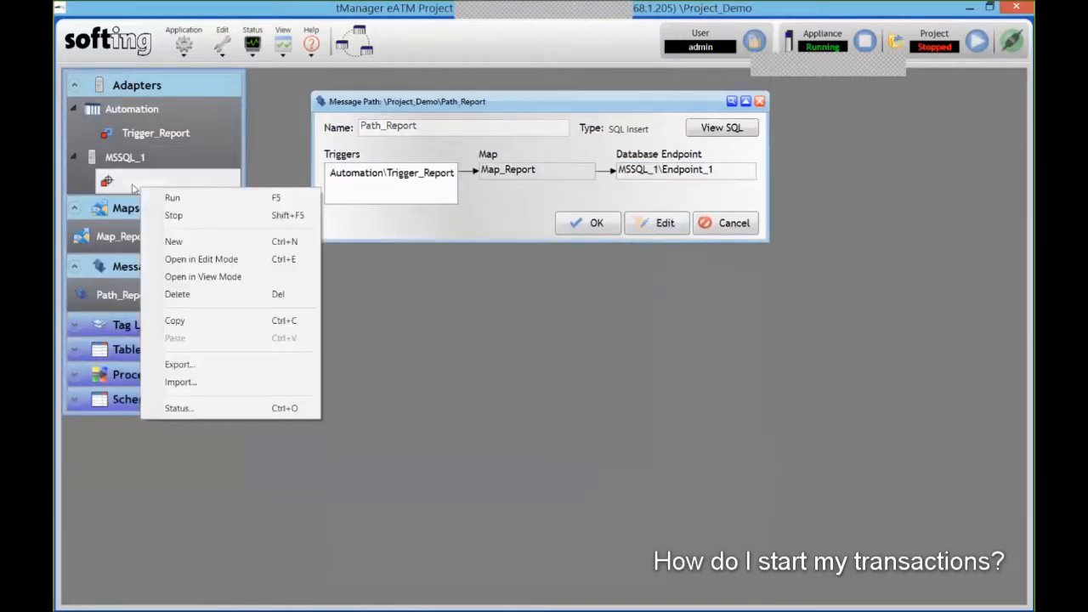
- Run the Trigger_Report trigger, then put Project_Demo into run mode and confirm Yes
click(160, 203)
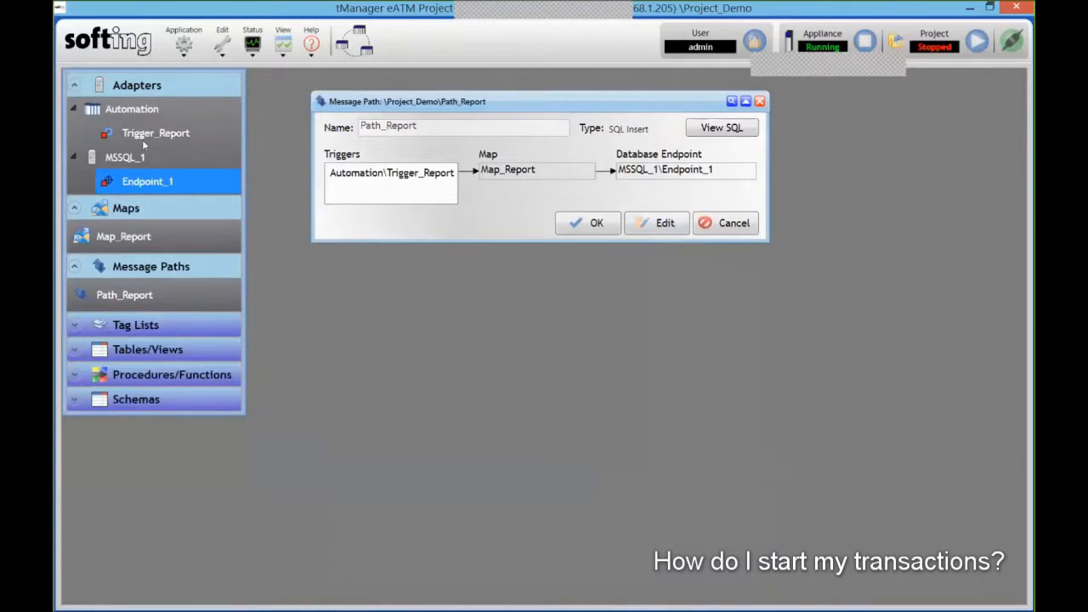
right_click(142, 139)
click(165, 150)
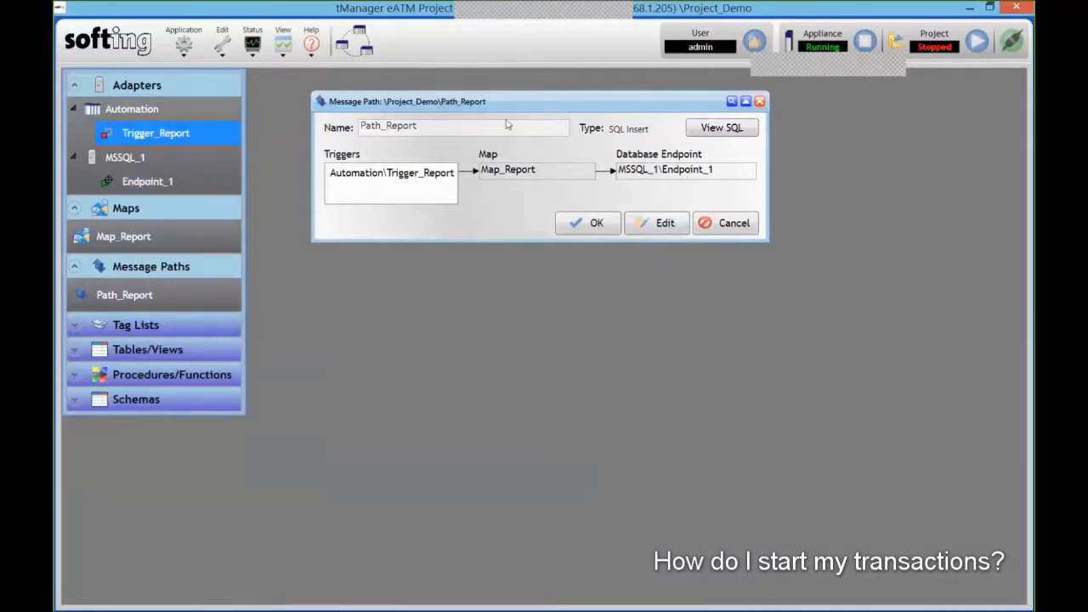
click(976, 42)
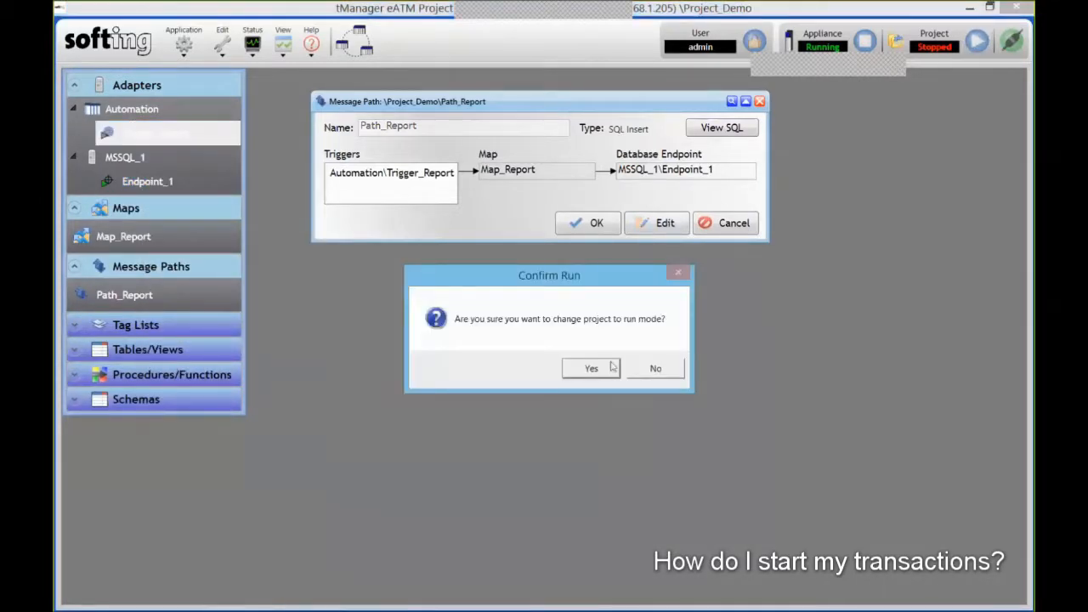
click(604, 368)
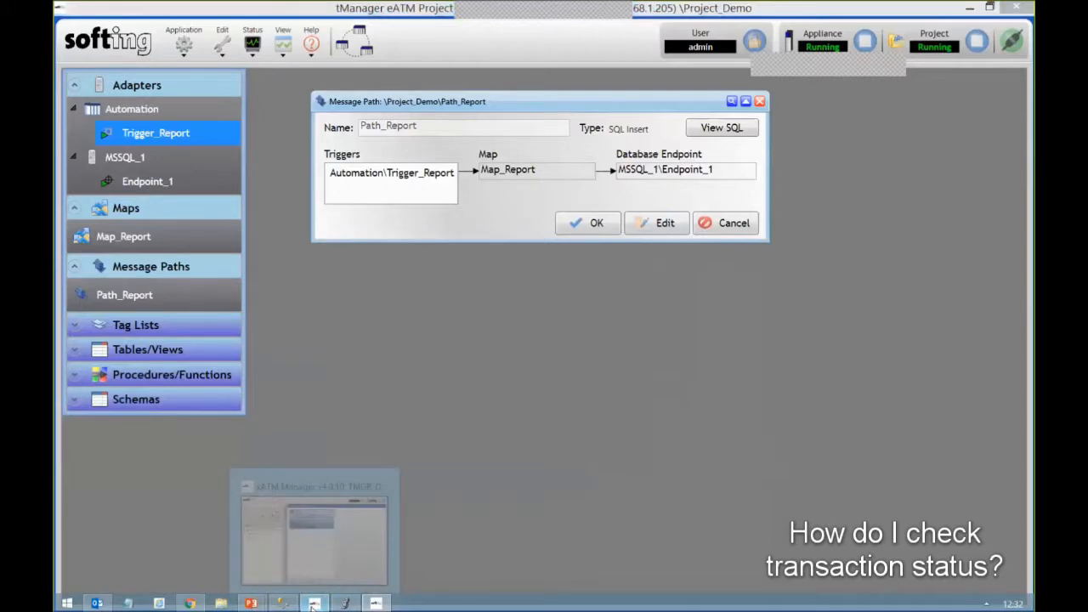
- In xATM Manager's Status tab, expand Project_Demo.MSSQL_1.Endpoint_1 statistics and collapse Project_2
click(313, 604)
click(385, 80)
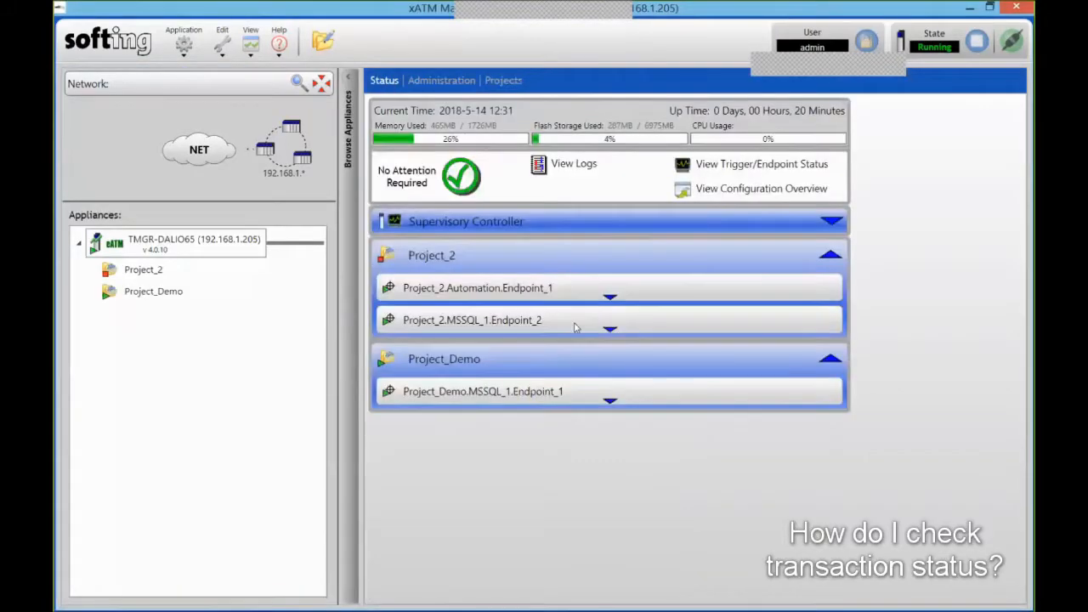
click(625, 398)
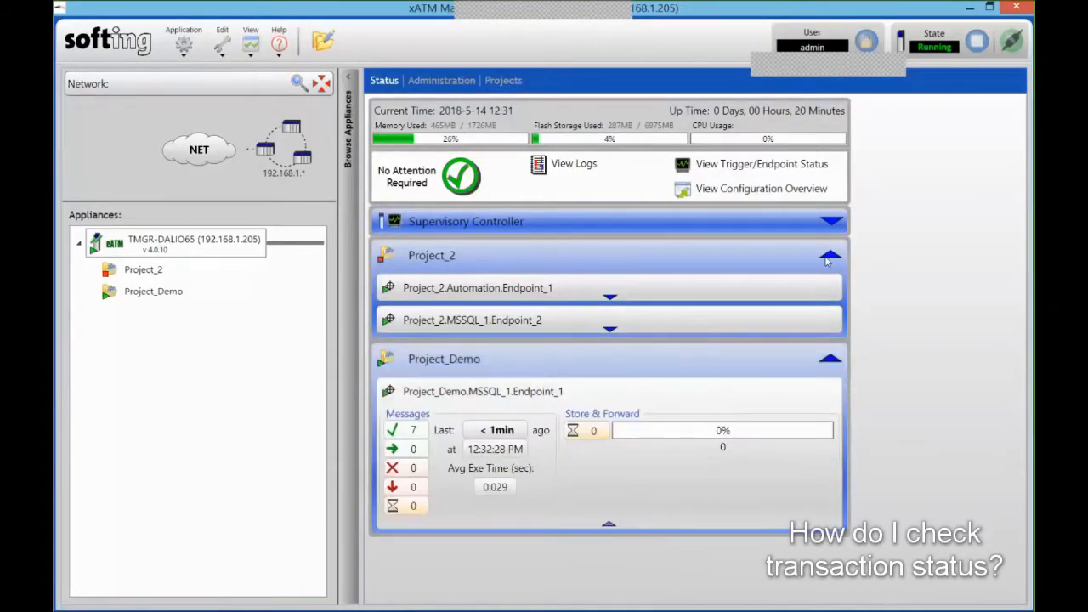
click(829, 257)
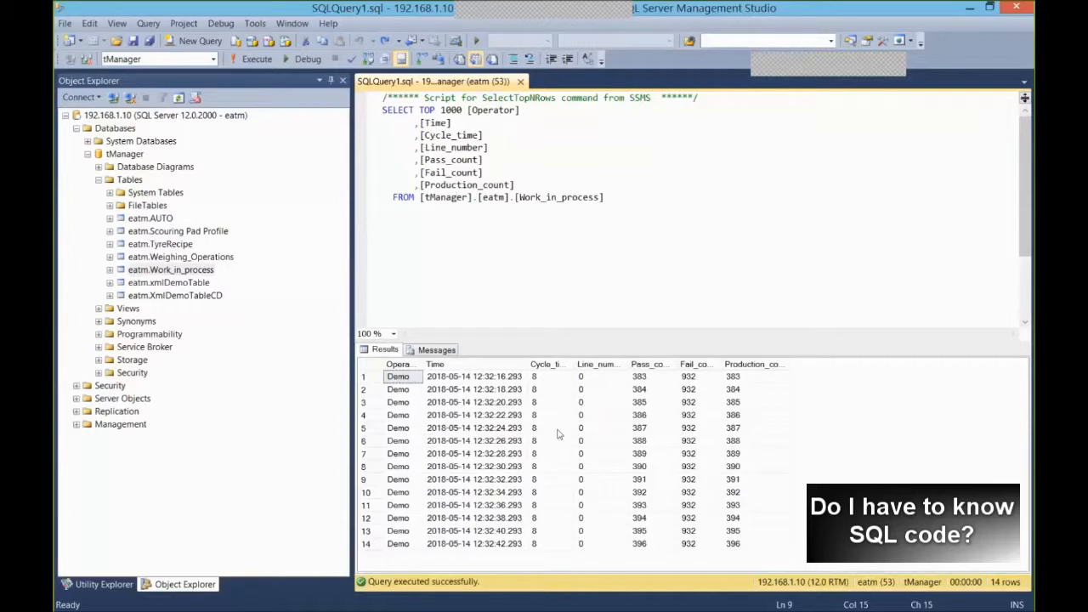
mouse_move(469, 116)
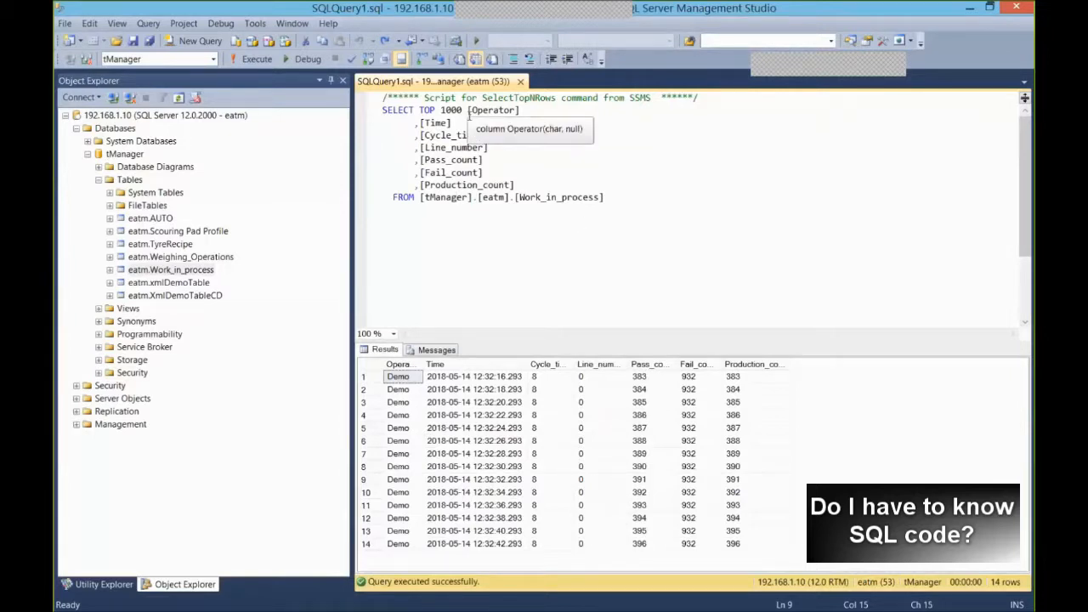
mouse_move(464, 611)
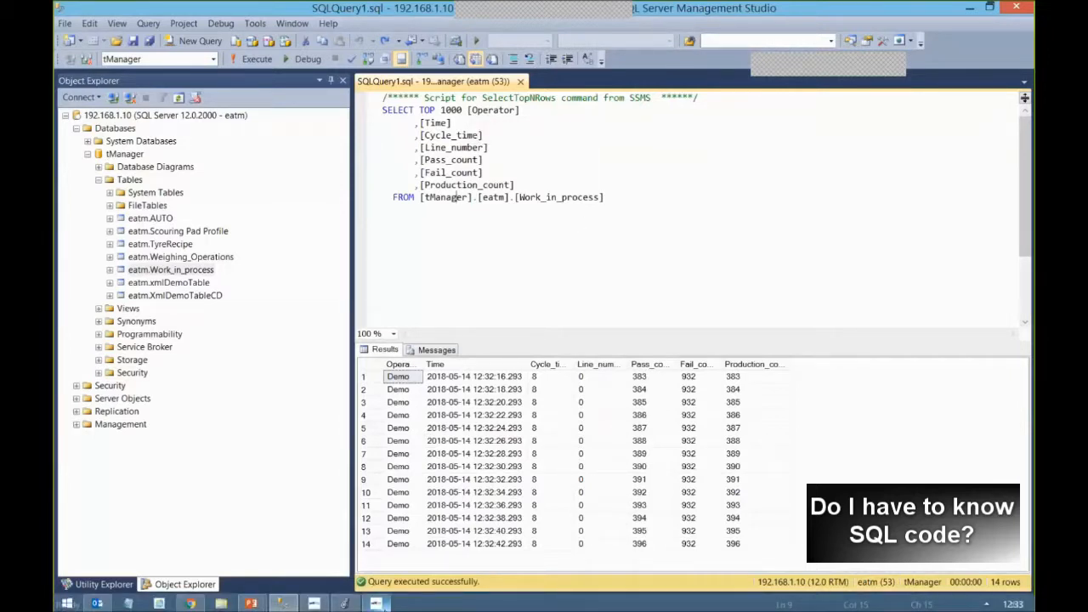
click(376, 603)
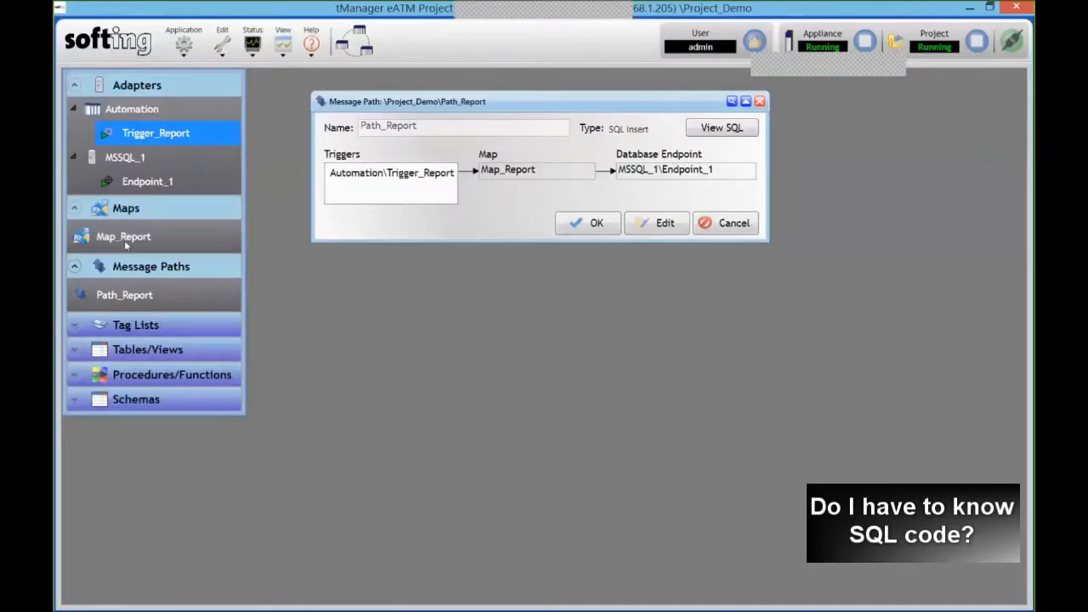
- Preview Path_Report's read-only INSERT statement, then bring back xATM Manager's status overview
click(125, 296)
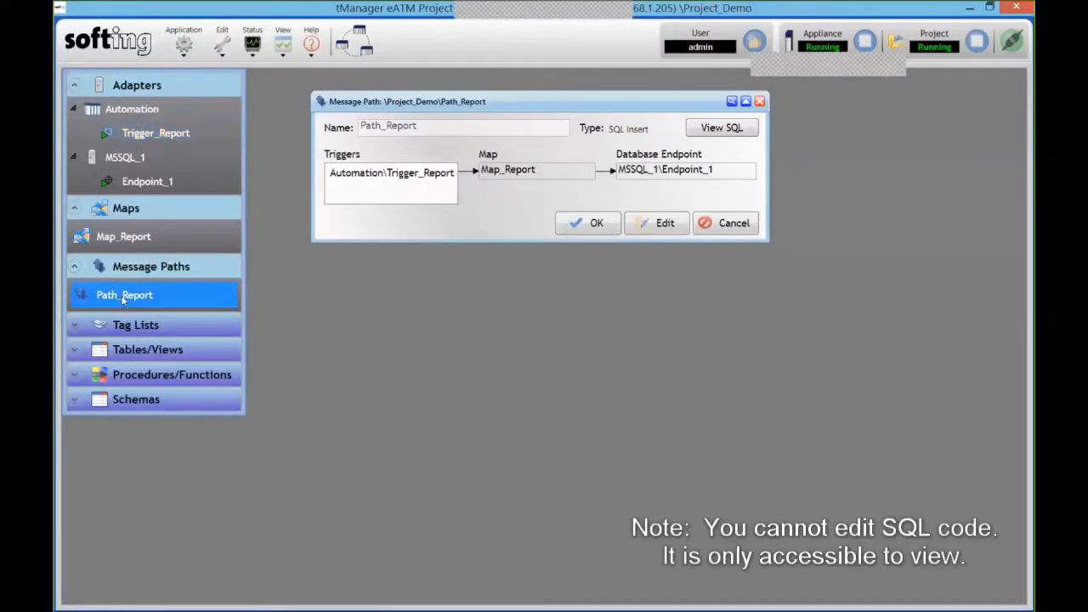
click(721, 128)
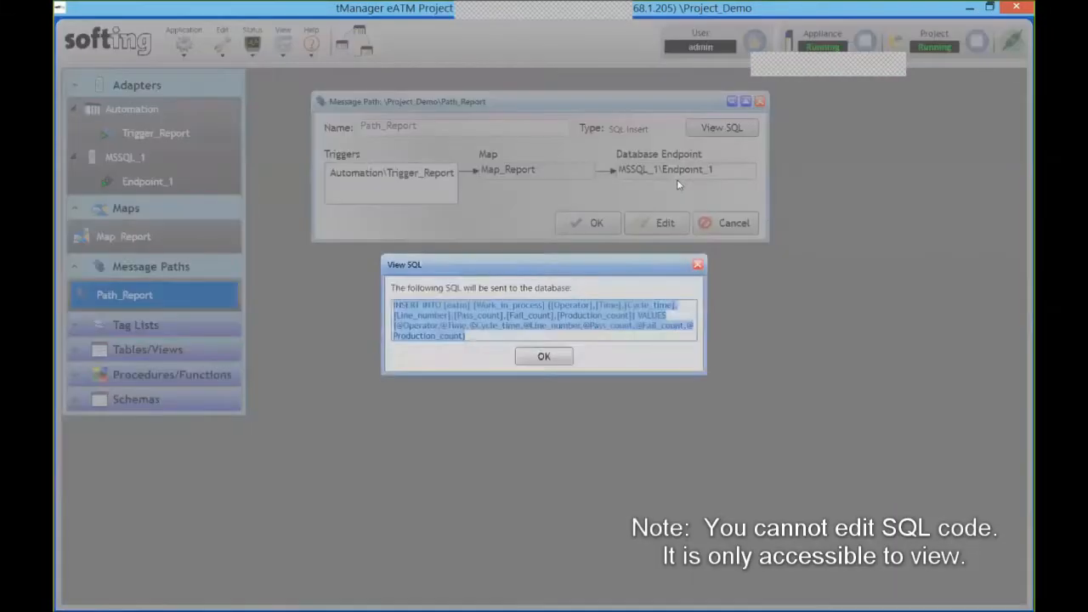
click(698, 264)
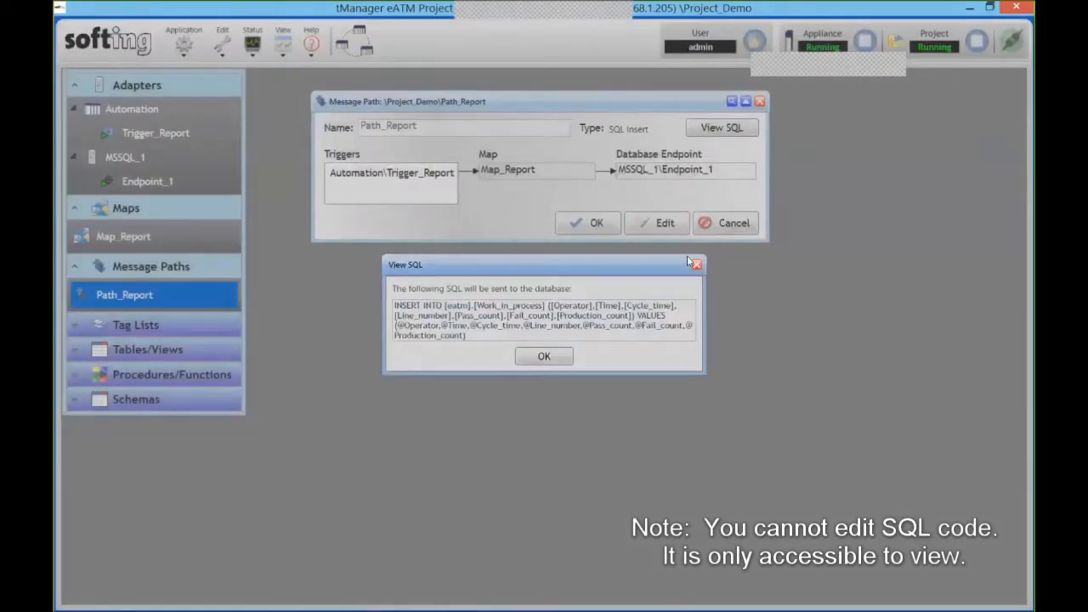
click(698, 265)
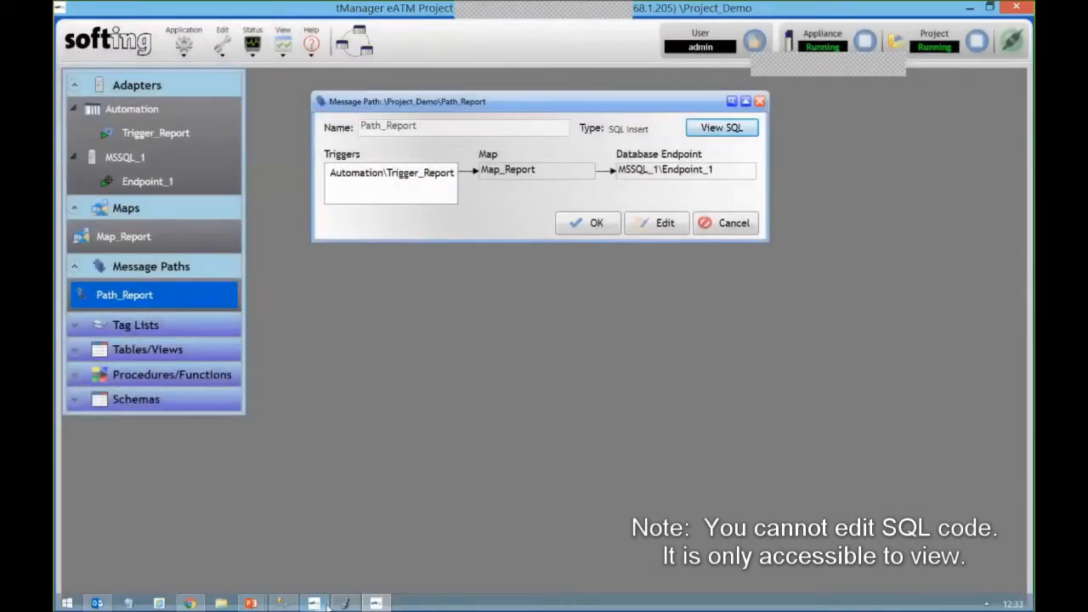
mouse_move(327, 605)
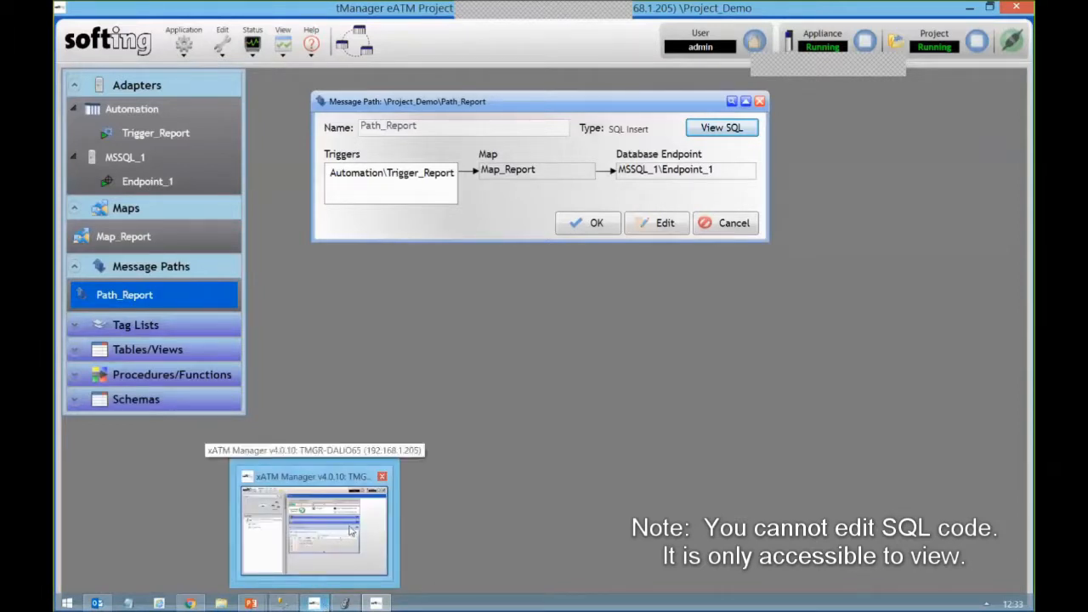
click(335, 485)
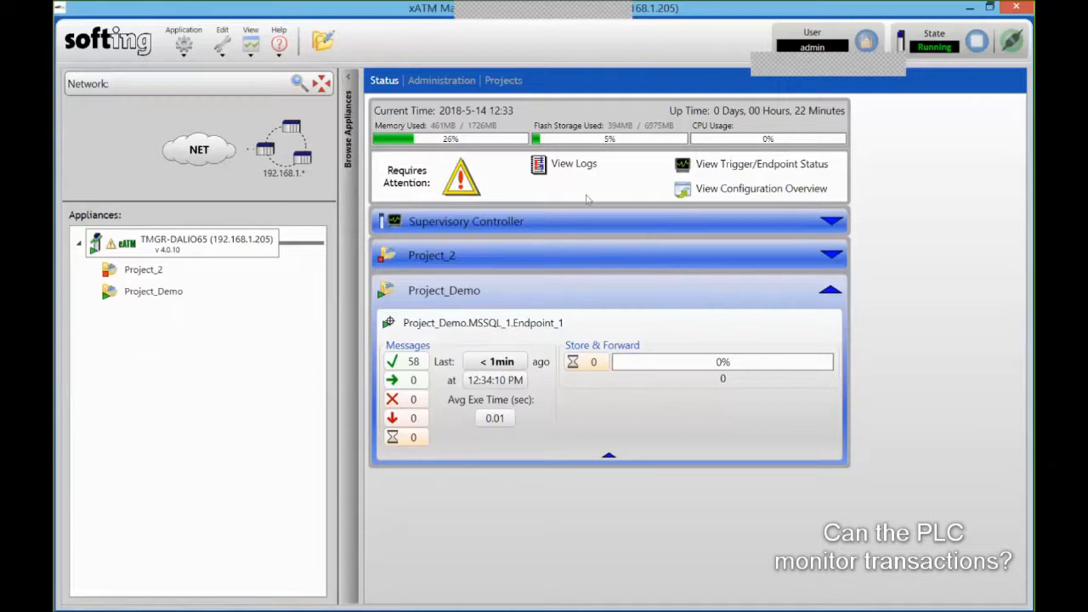
- Expand the Supervisory Controller section to show its status data and commands, then return to tManager
click(831, 222)
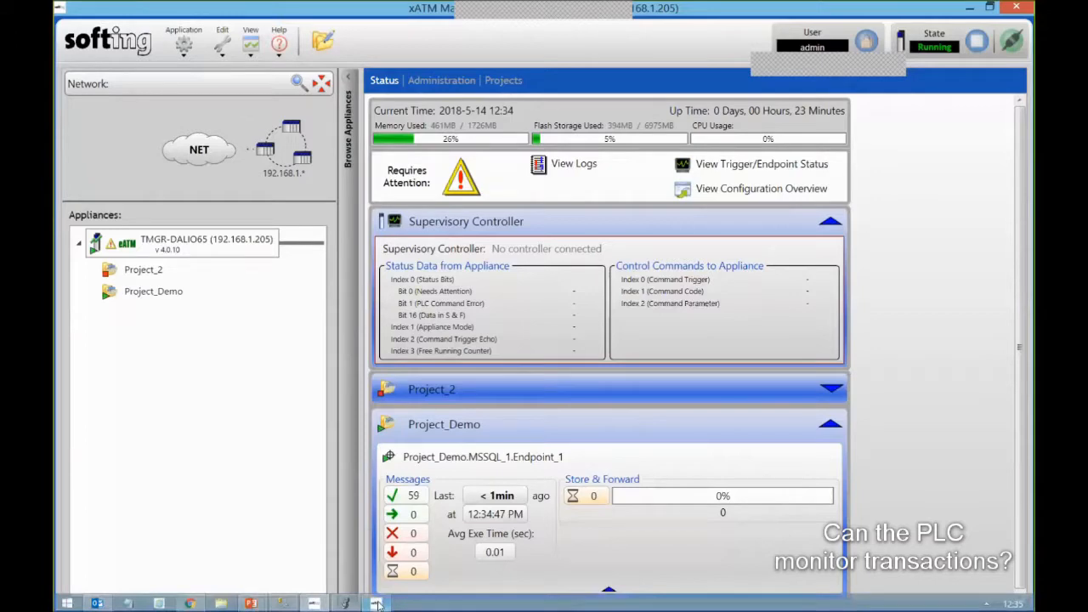
click(378, 603)
- Open Trigger_Report's properties to review its PRODUCTION_COUNT change trigger
click(146, 132)
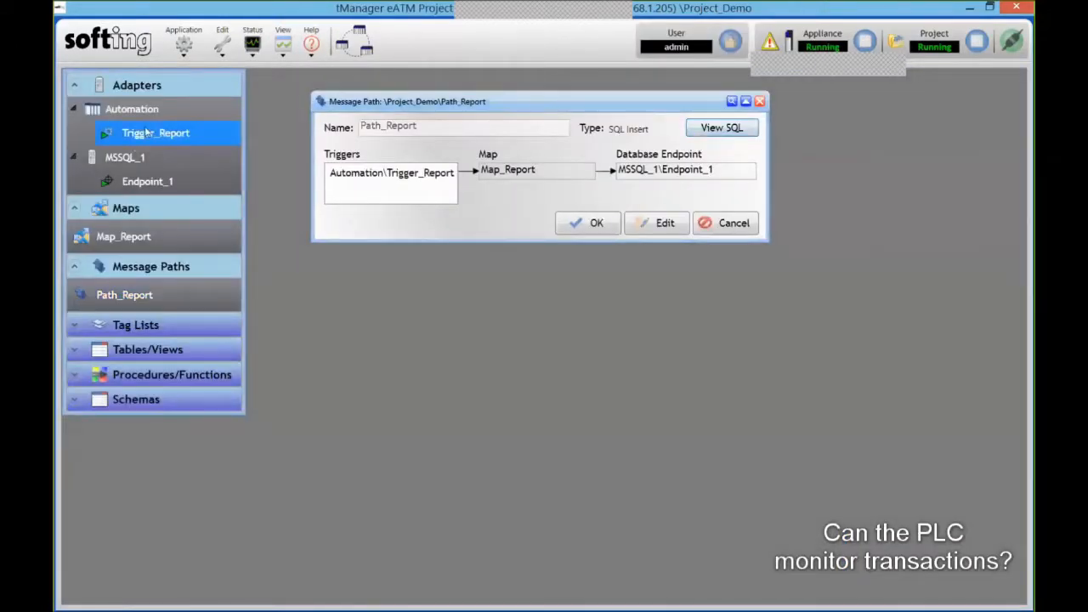
double_click(146, 132)
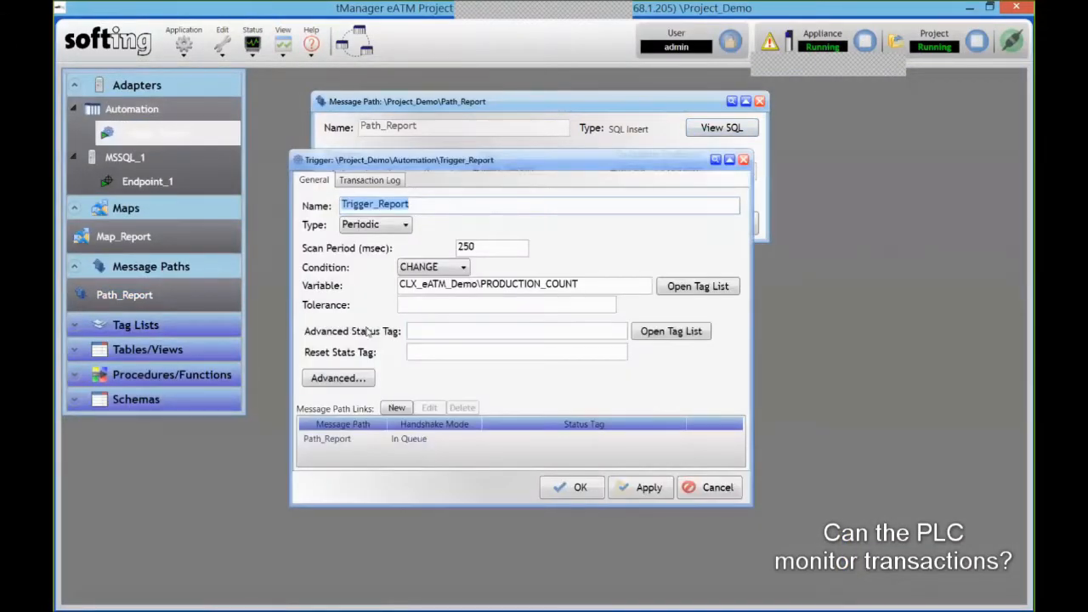
click(493, 335)
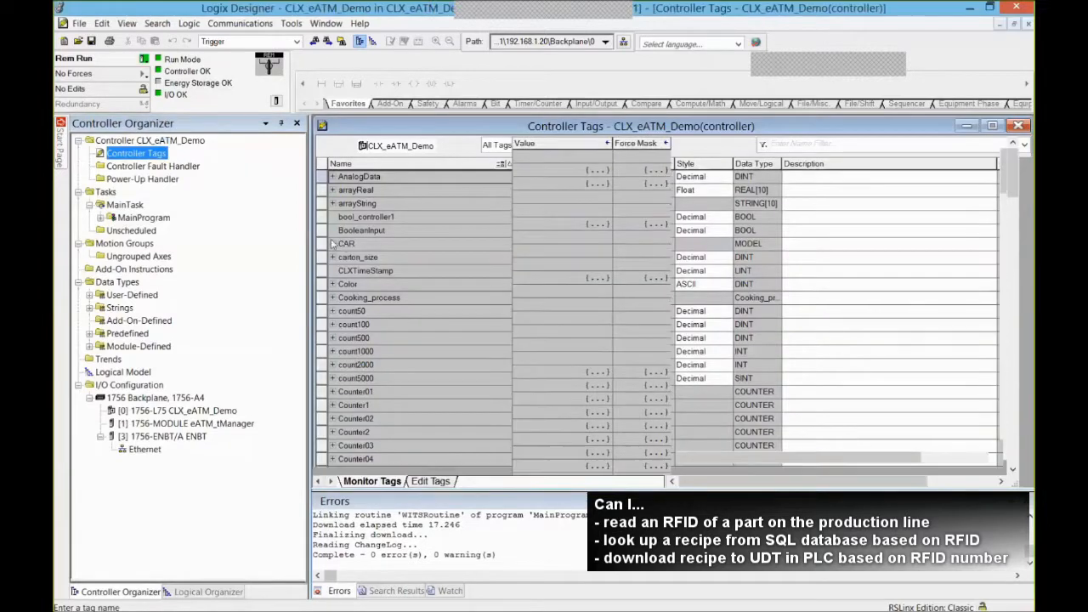
- Expand the CAR tag to show RFID 3 with its Volkswagen recipe values, then go to SSMS
click(329, 223)
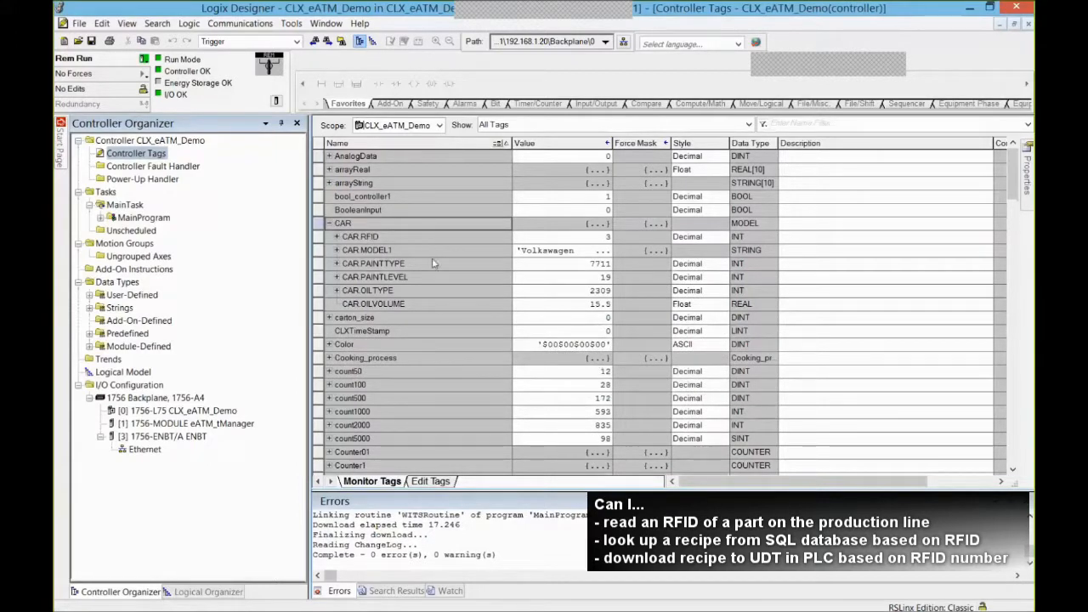
click(576, 237)
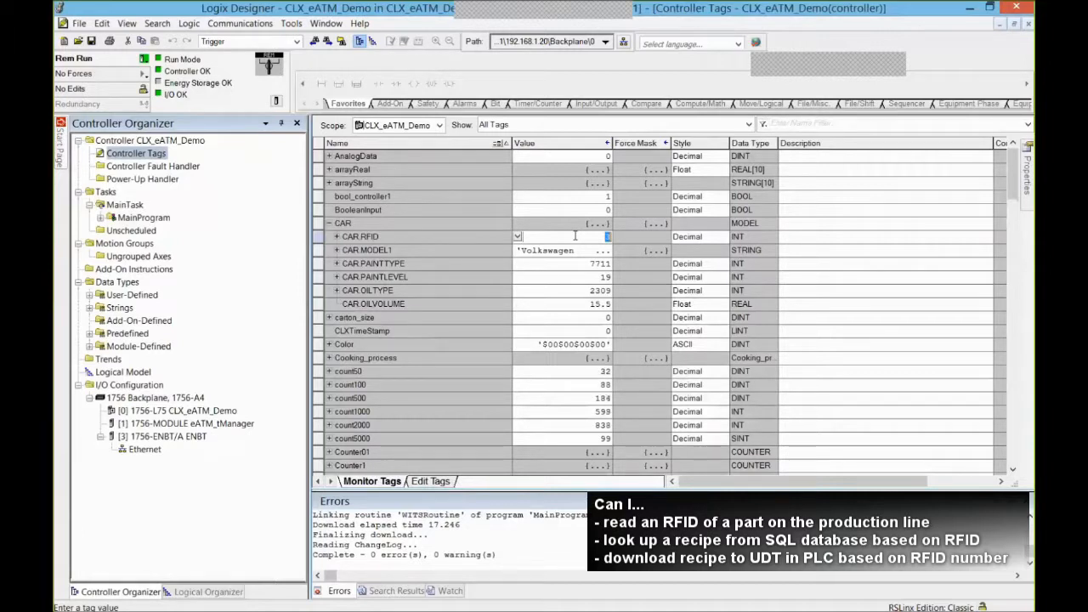
mouse_move(450, 609)
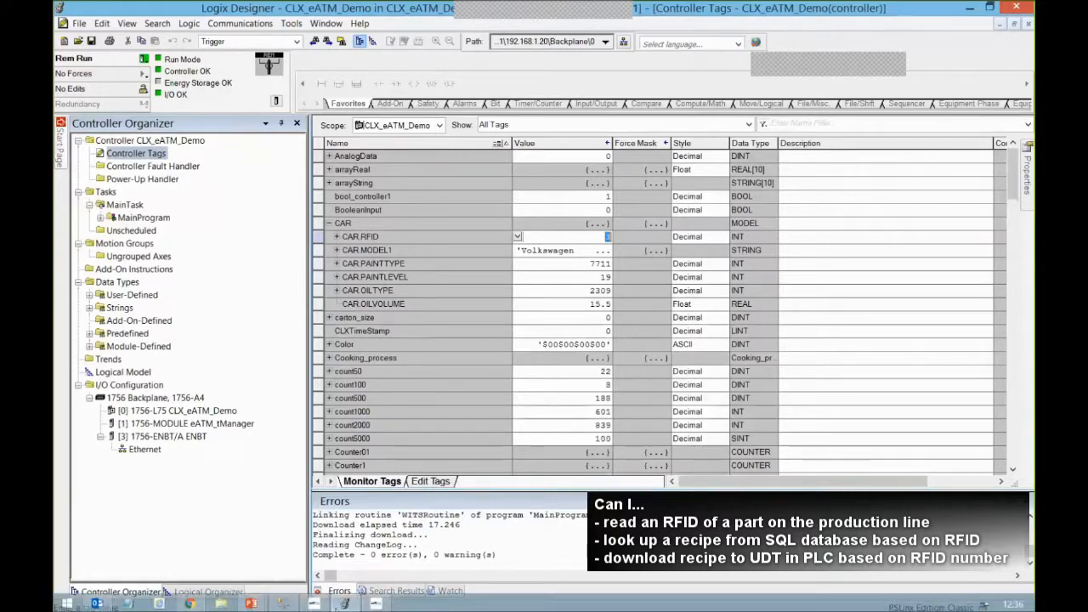
click(283, 603)
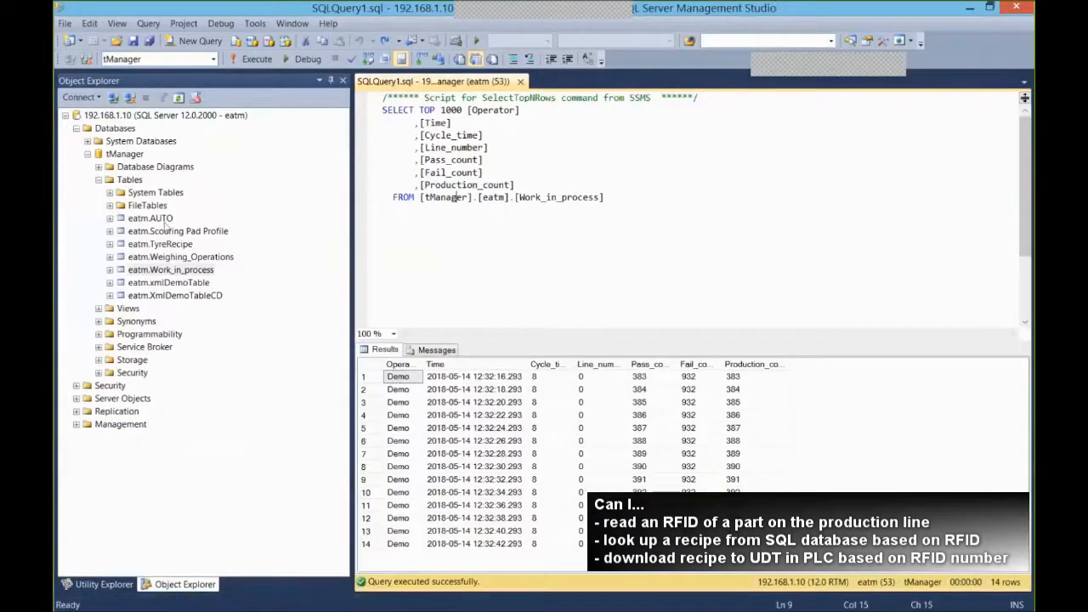
- Select the top 1000 rows of eatm.AUTO, then back in tManager select Path_Report
right_click(165, 220)
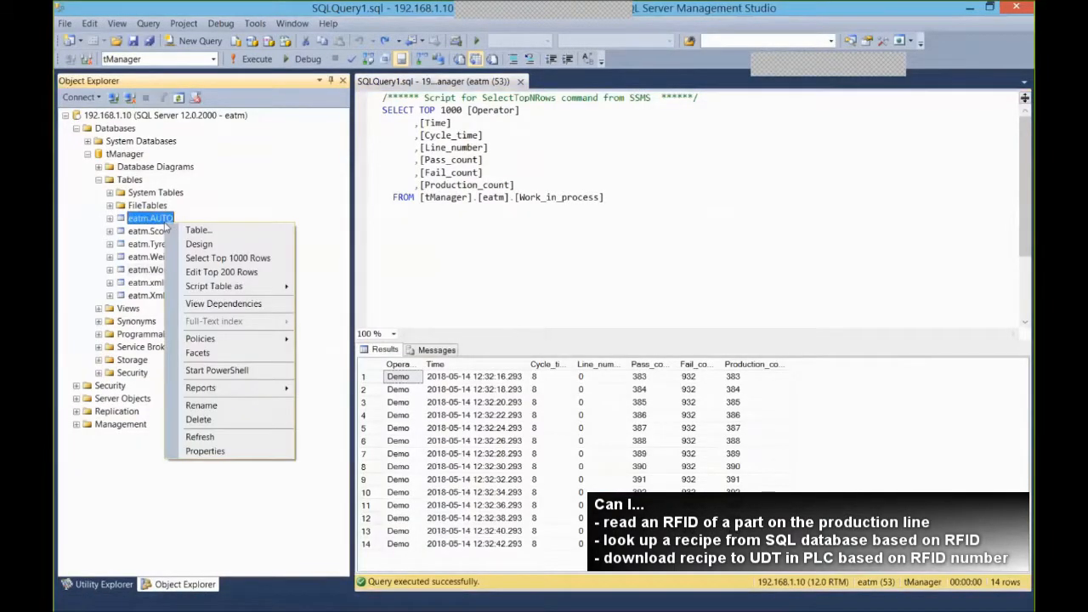
click(214, 258)
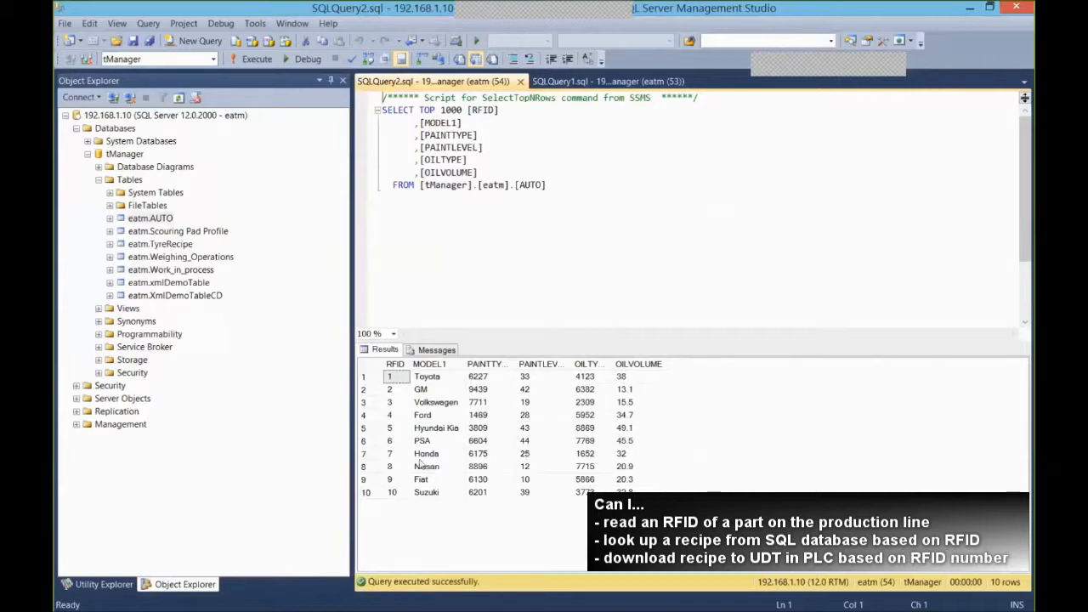
mouse_move(455, 603)
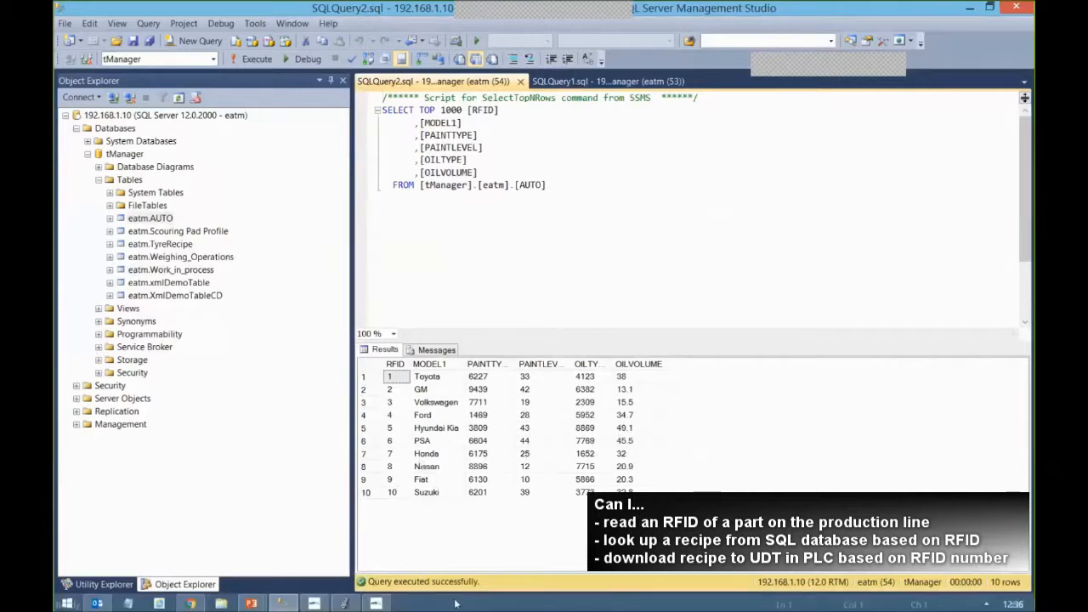
click(376, 604)
click(211, 285)
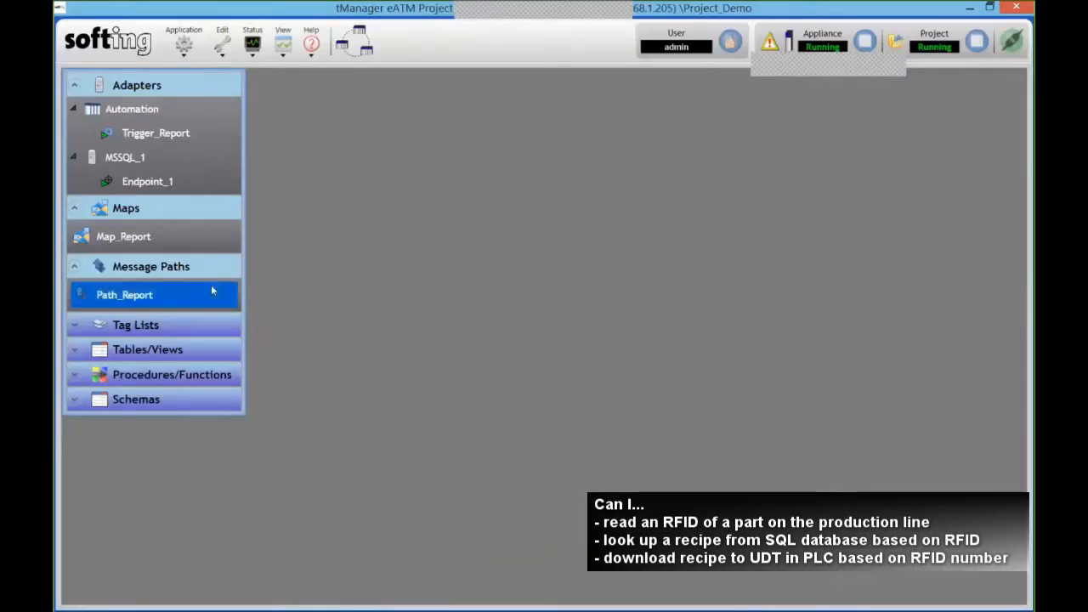
- Create a new SQL Select message path, Path_1, from the message paths' New menu
right_click(211, 286)
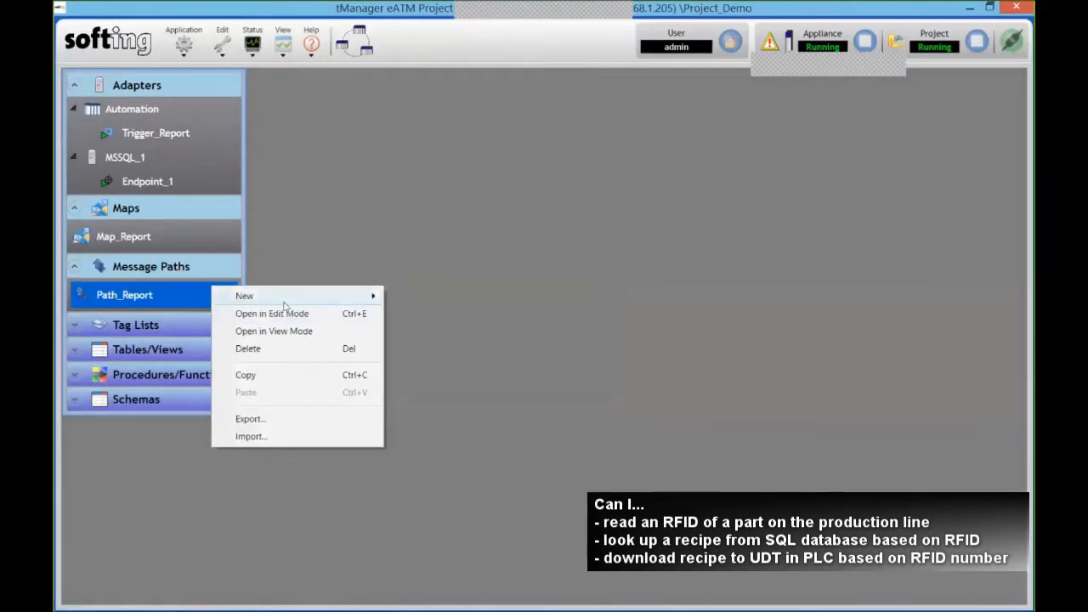
mouse_move(289, 296)
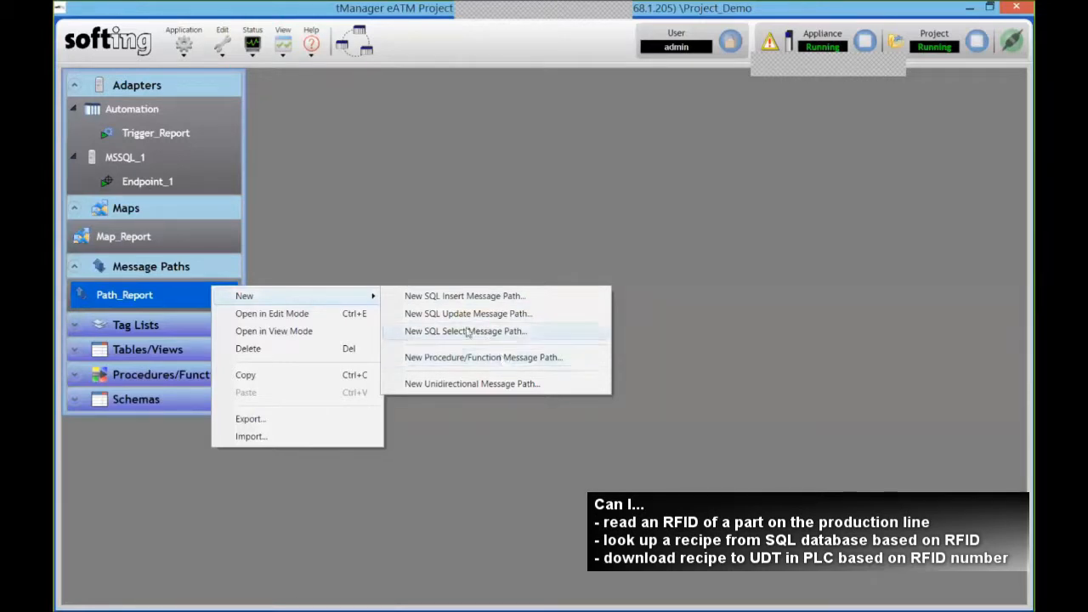
click(513, 331)
drag(501, 152, 538, 129)
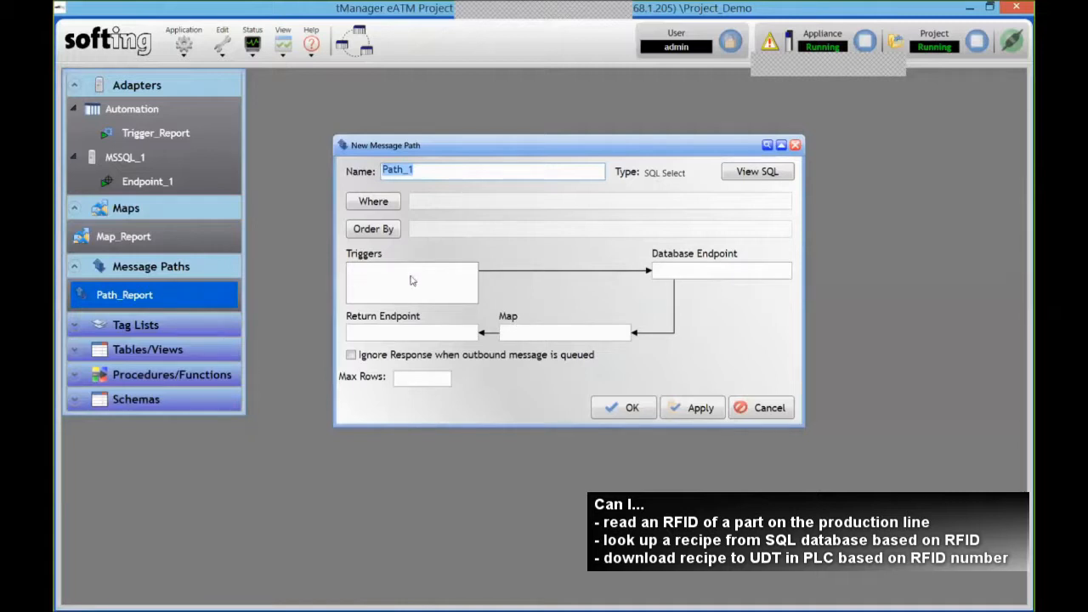
- Create a new Automation trigger named Trigger_Recipe watching the CAR.RFID tag
right_click(138, 107)
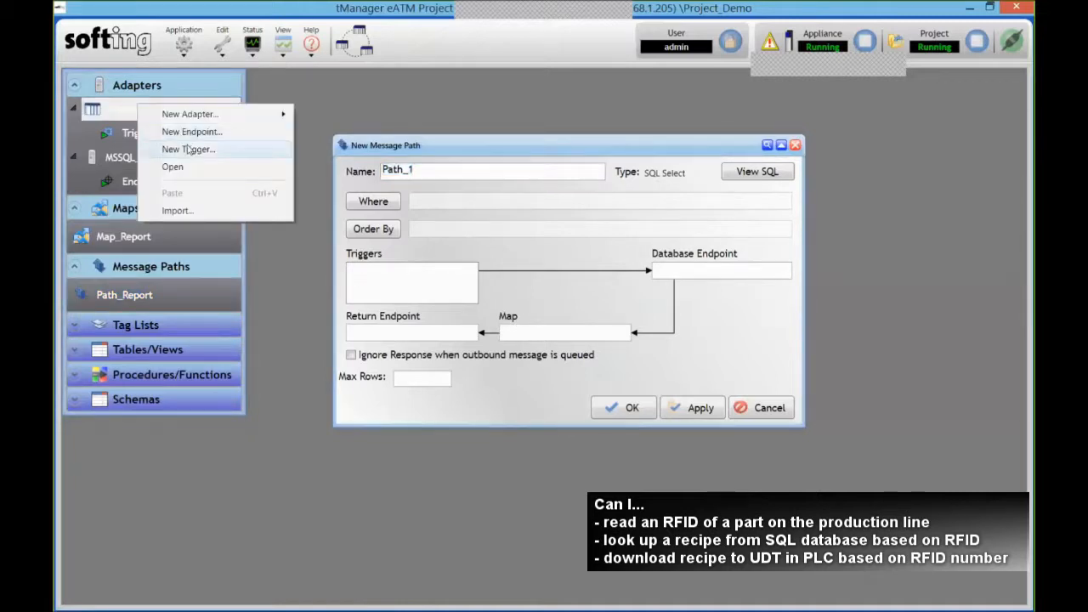
click(189, 149)
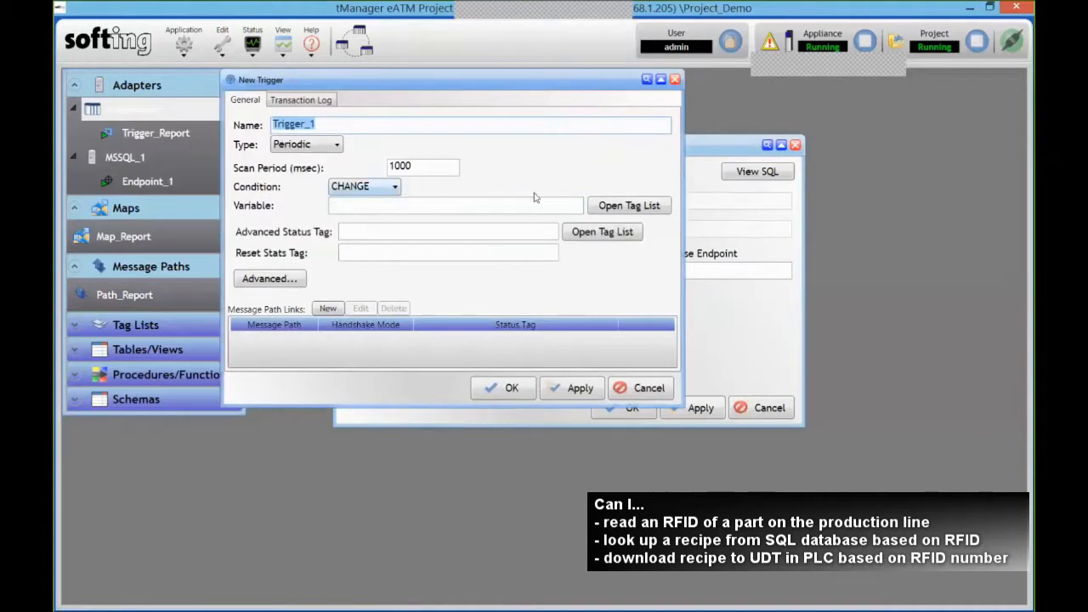
click(629, 206)
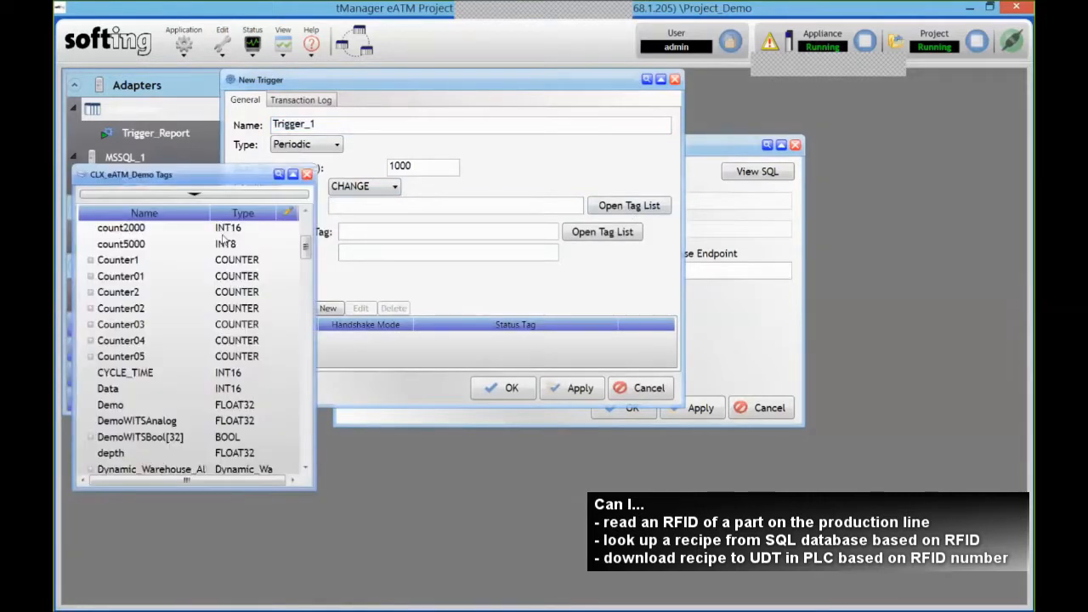
click(90, 276)
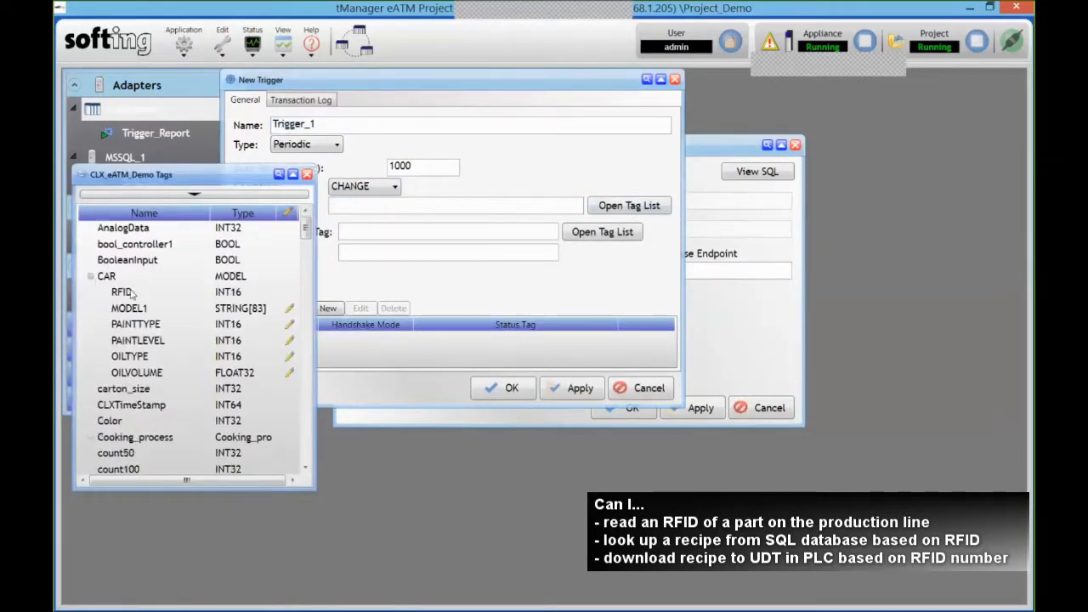
drag(121, 292, 425, 207)
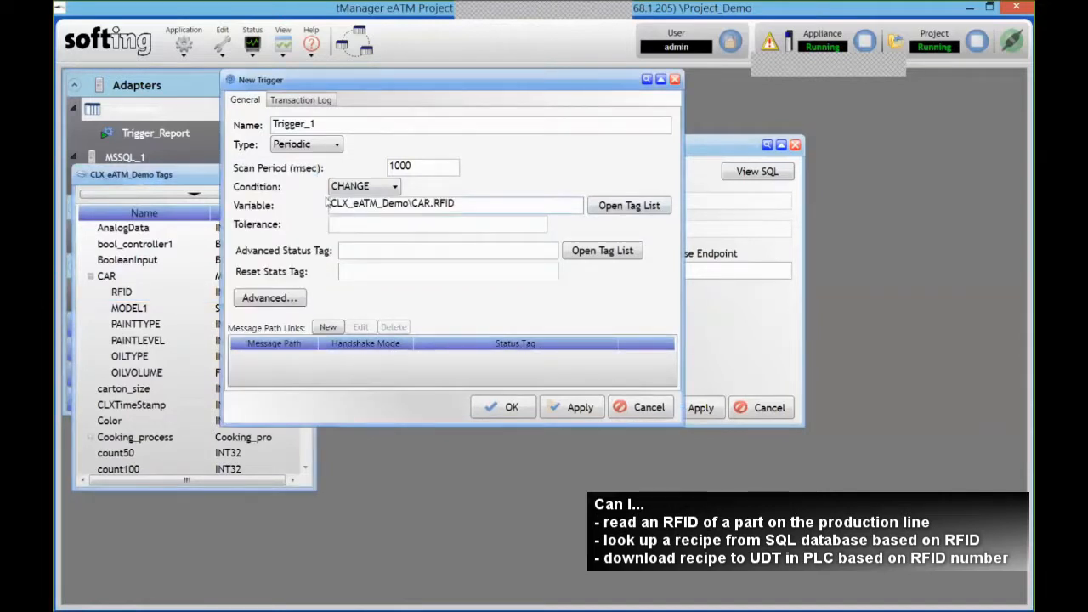
click(307, 175)
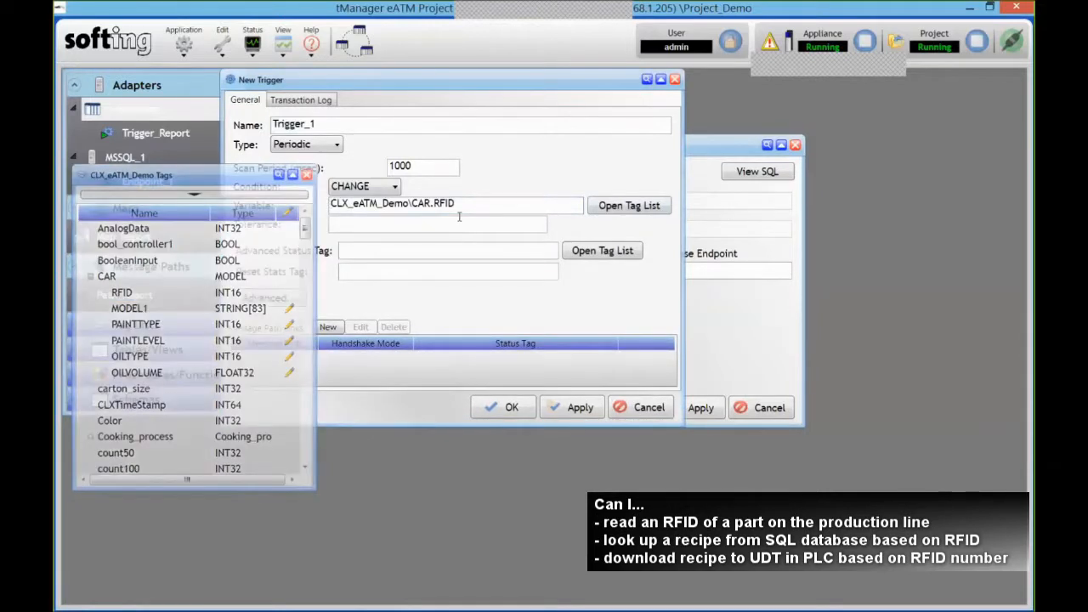
click(355, 130)
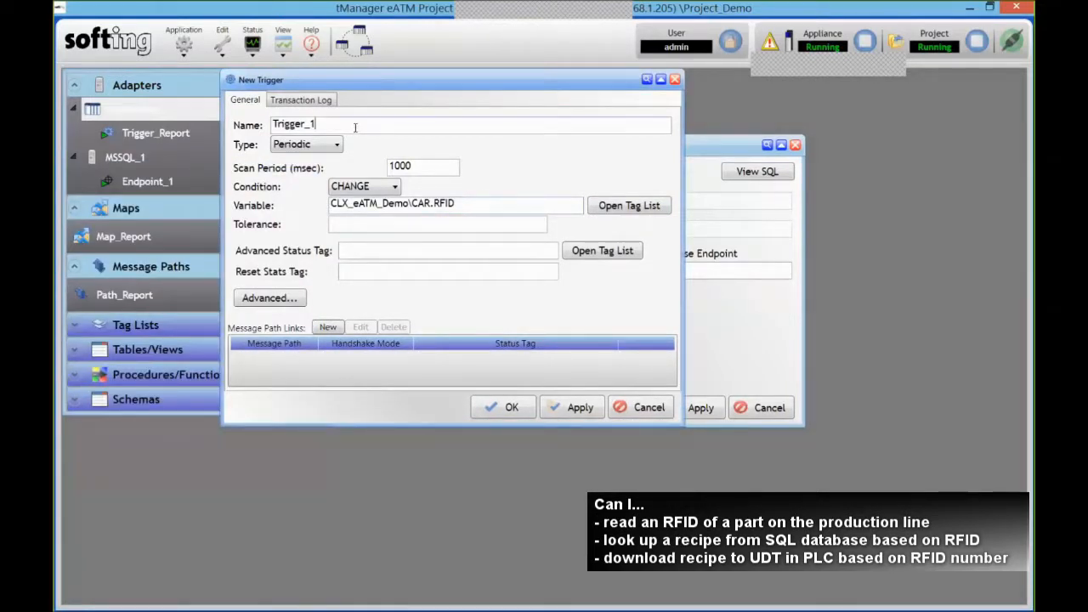
key(BackSpace)
key(BackSpace)
text(_Recipe)
click(510, 406)
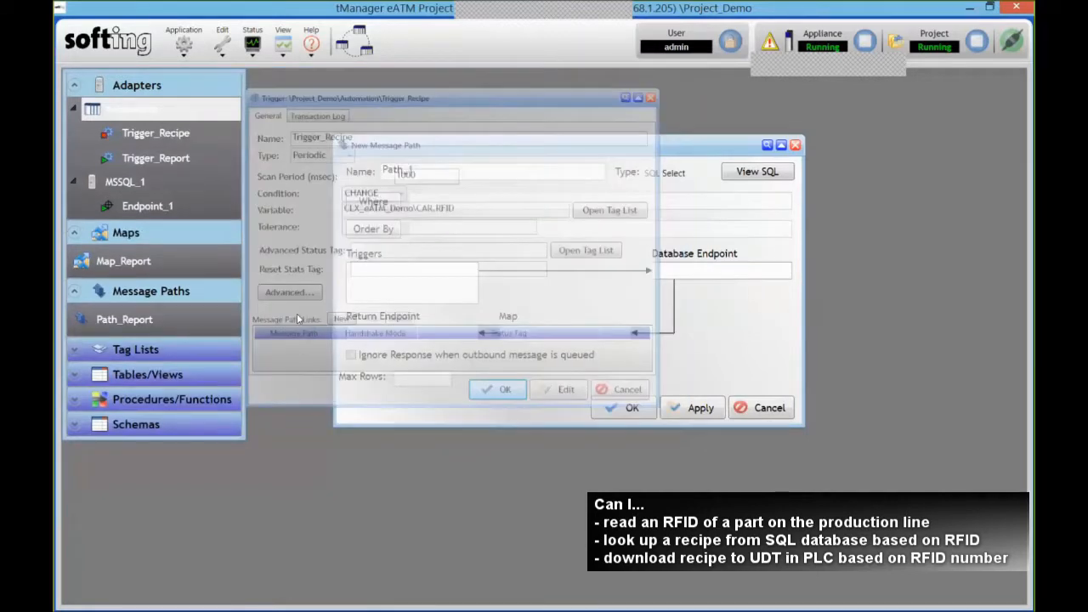
- Make Trigger_Recipe Path_1's trigger and MSSQL_1\Endpoint_1 its database endpoint
drag(155, 141, 408, 279)
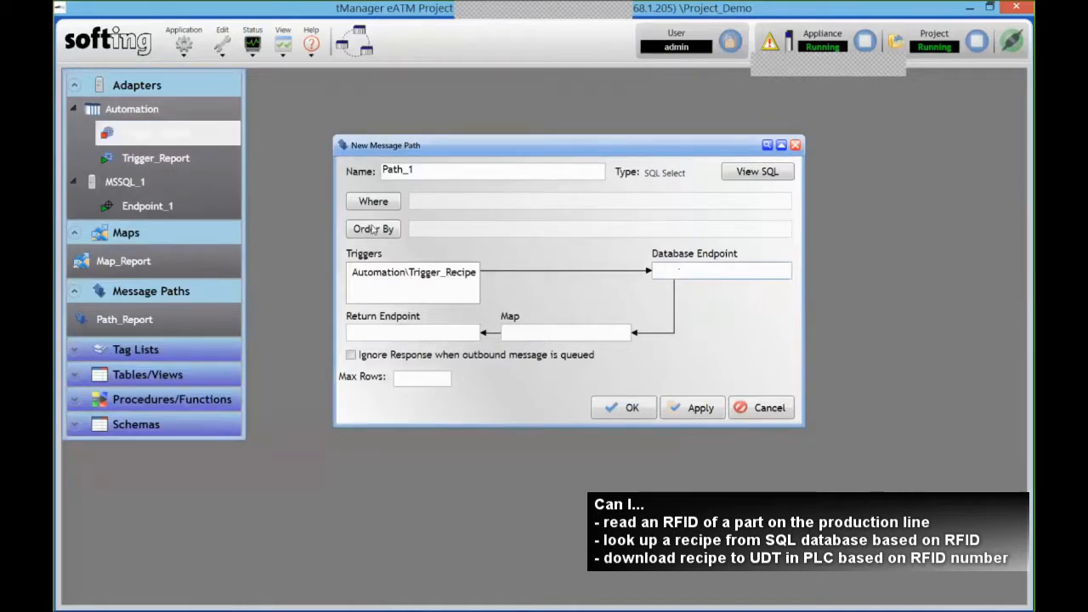
drag(126, 213, 679, 274)
drag(586, 146, 645, 146)
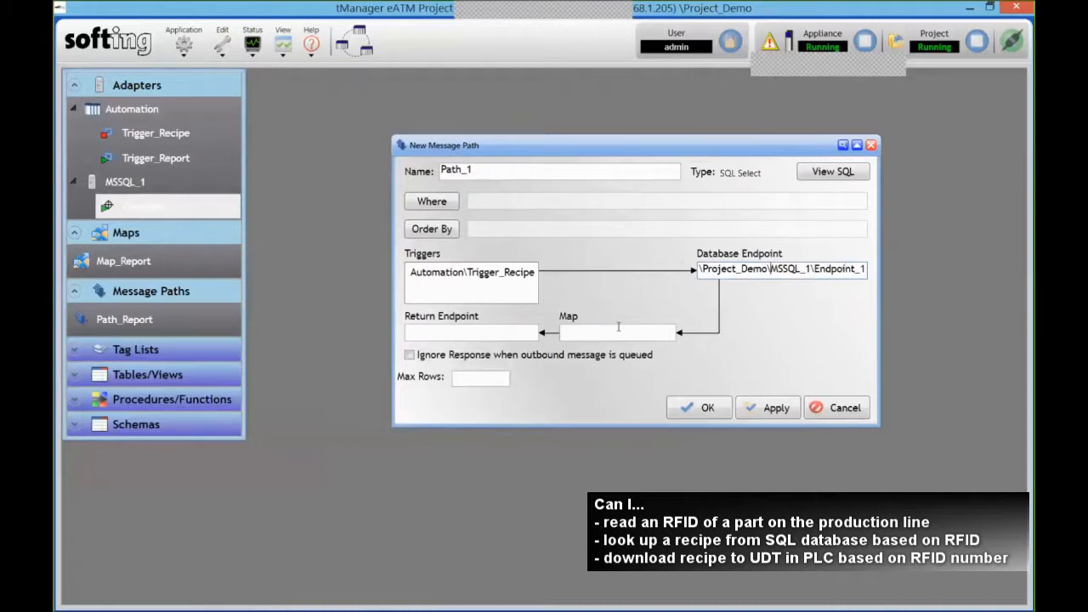
click(200, 267)
right_click(192, 265)
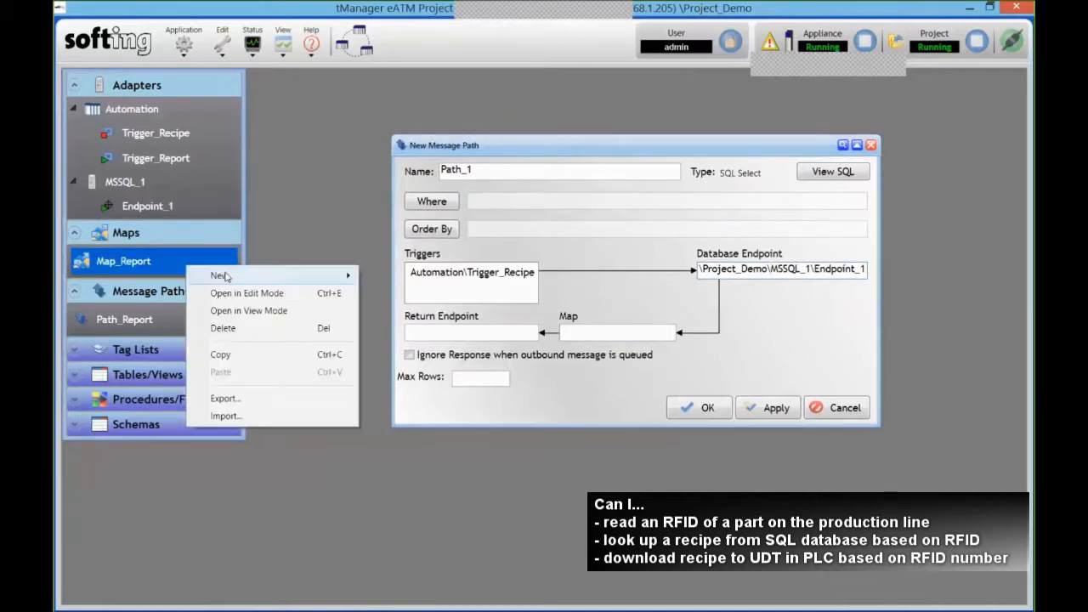
- Create a new map whose input is eatm.AUTO columns MODEL1 through OILVOLUME from MSSQL_1, without the full schema
mouse_move(219, 275)
click(438, 274)
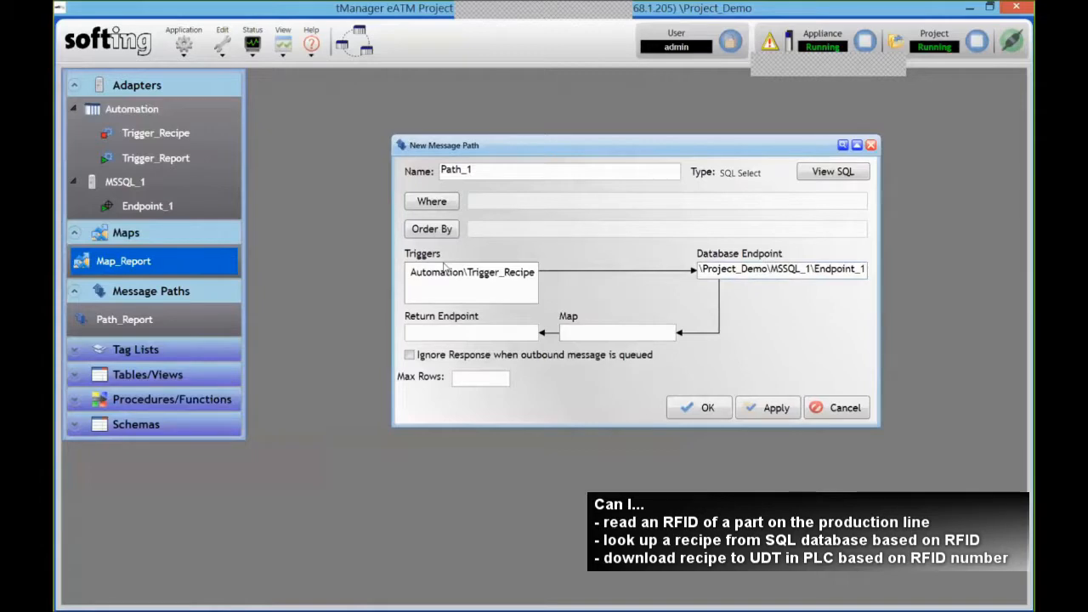
click(459, 185)
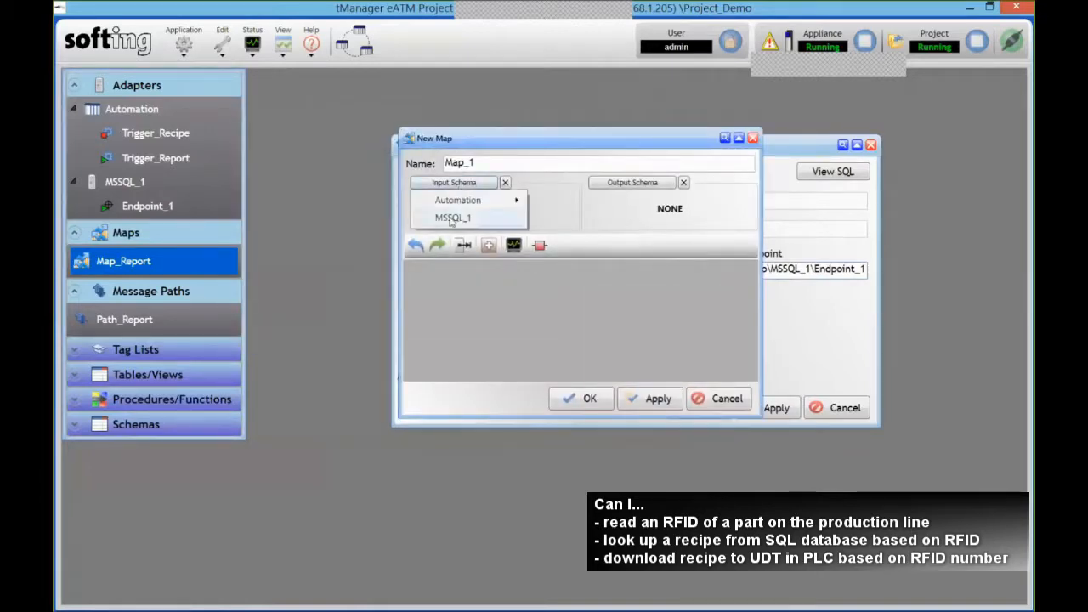
click(450, 219)
drag(880, 122, 229, 131)
click(247, 146)
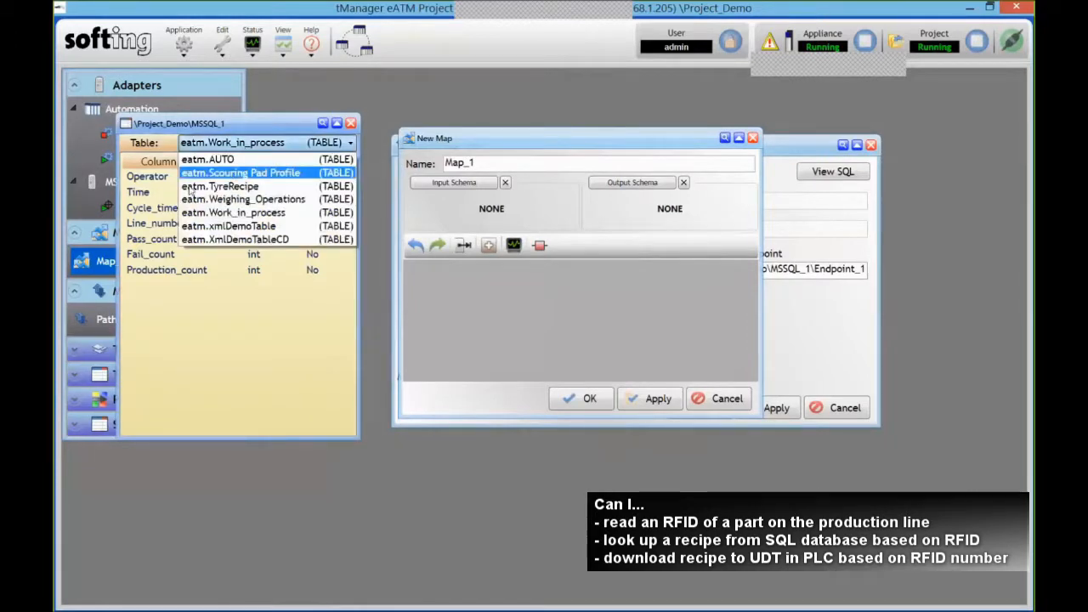
click(208, 157)
shift+click(180, 255)
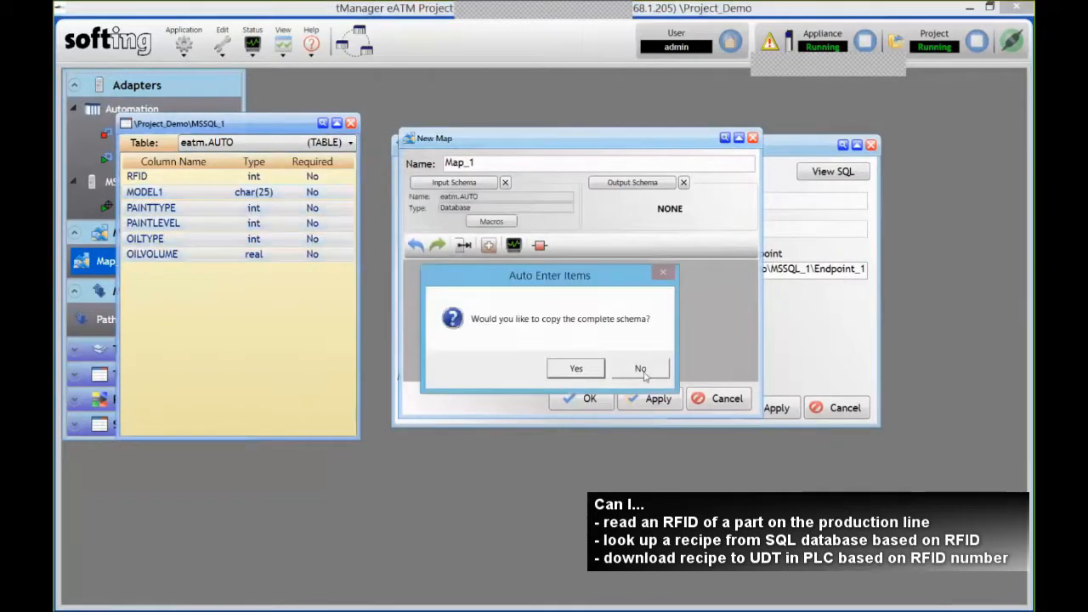
click(643, 368)
- Add CLX_eATM_Demo CAR members MODEL1 through OILVOLUME as writeable outputs and auto-map them
click(646, 186)
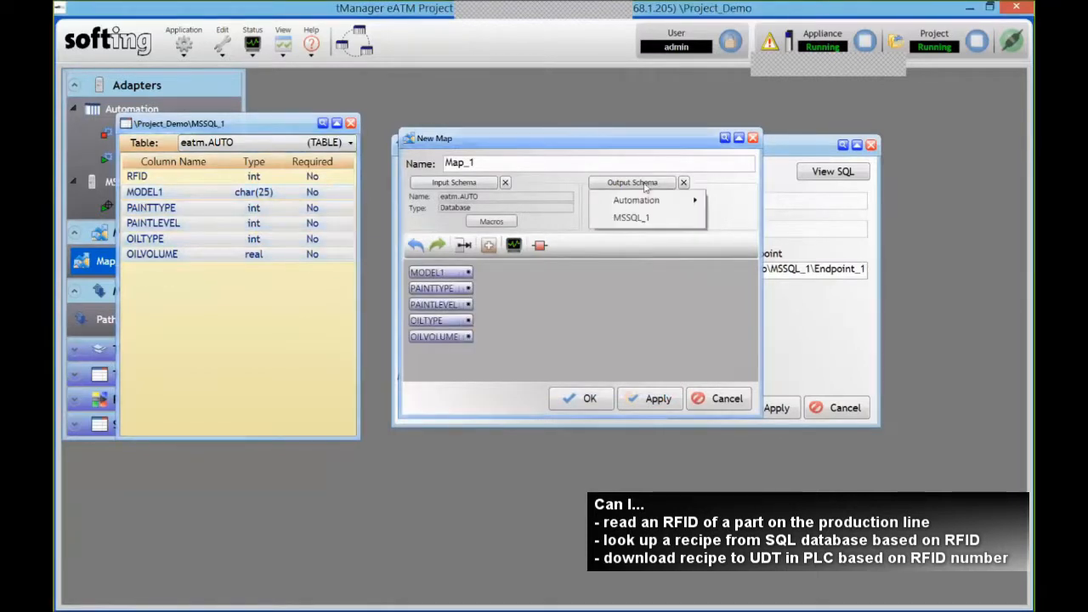
mouse_move(646, 203)
click(741, 201)
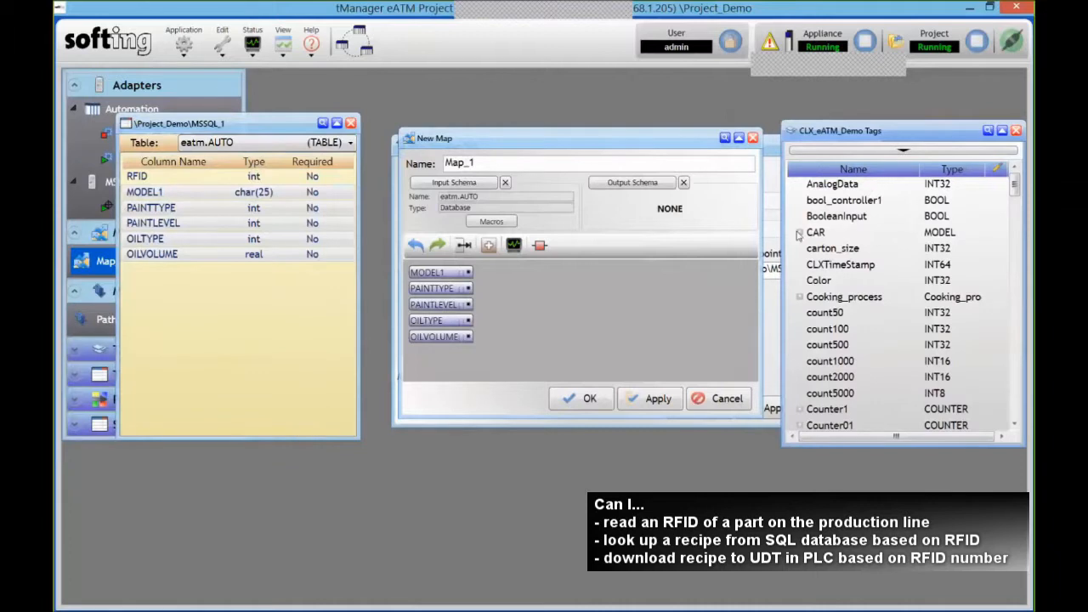
click(799, 232)
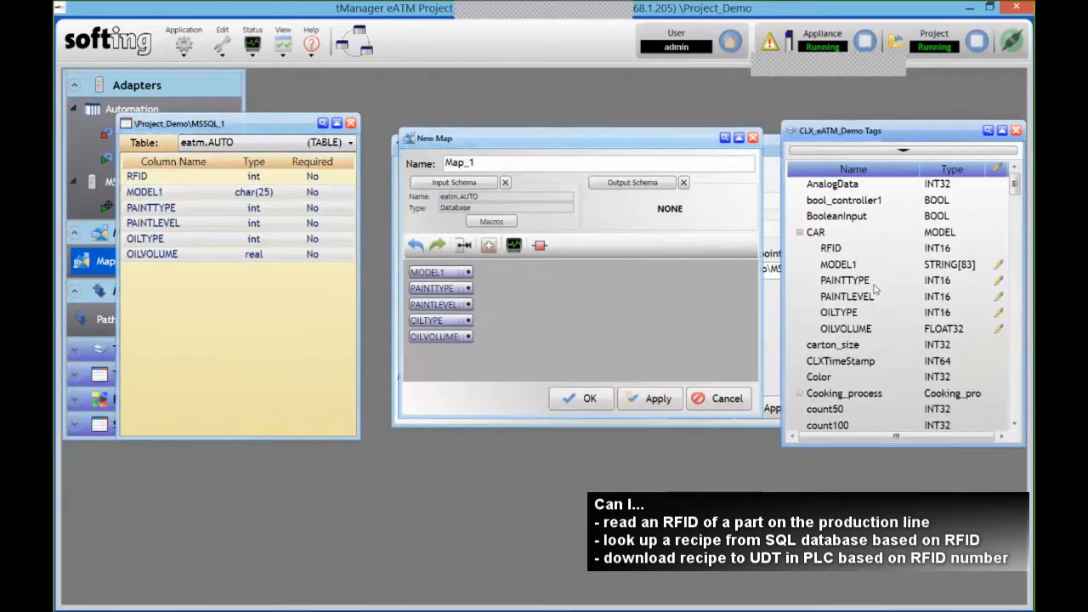
click(977, 271)
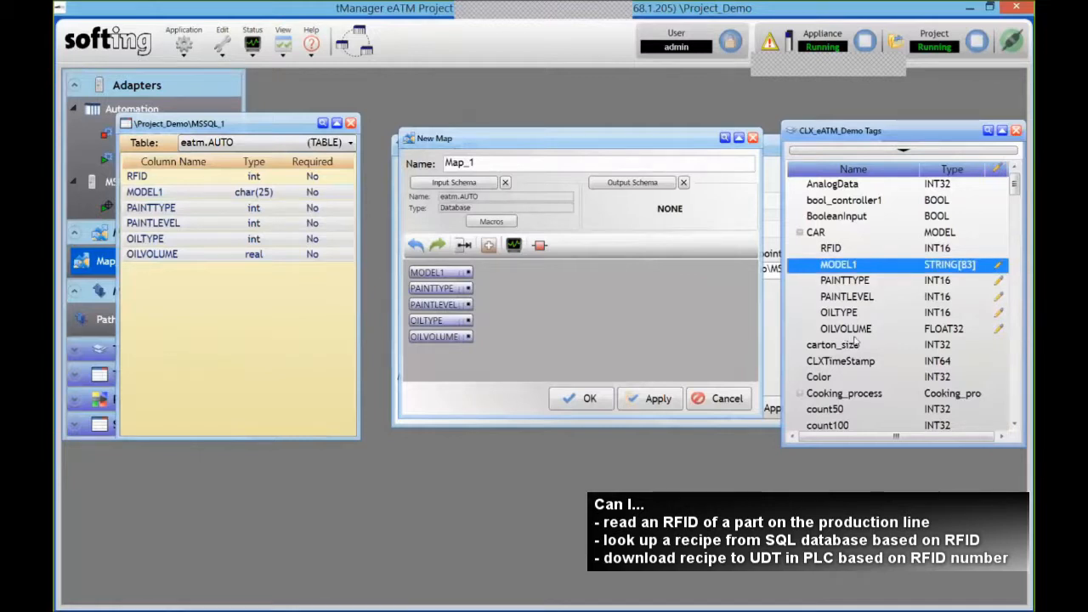
shift+click(850, 333)
right_click(899, 281)
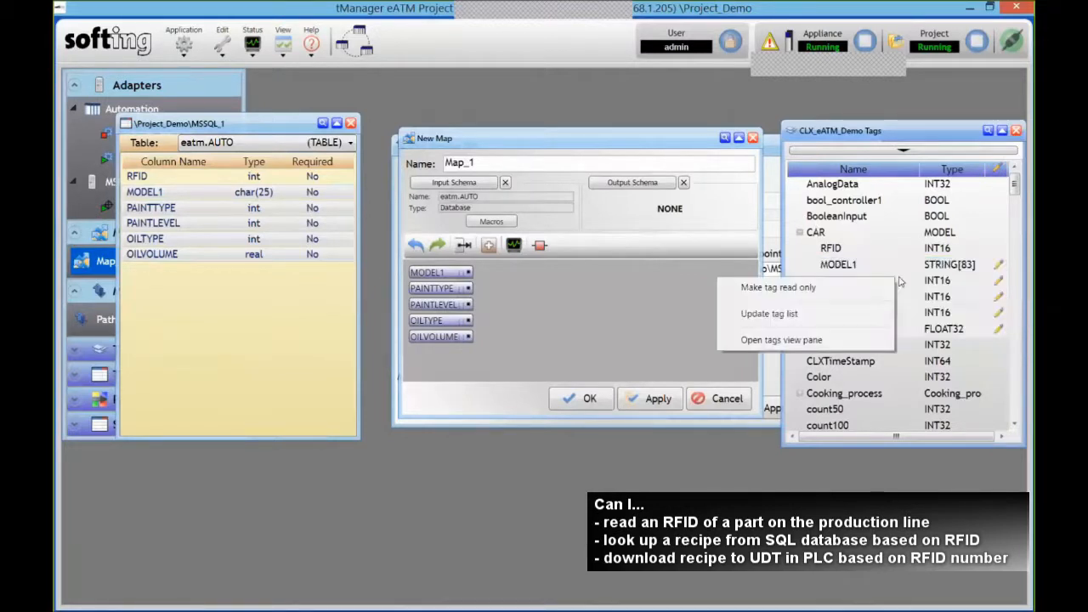
click(840, 289)
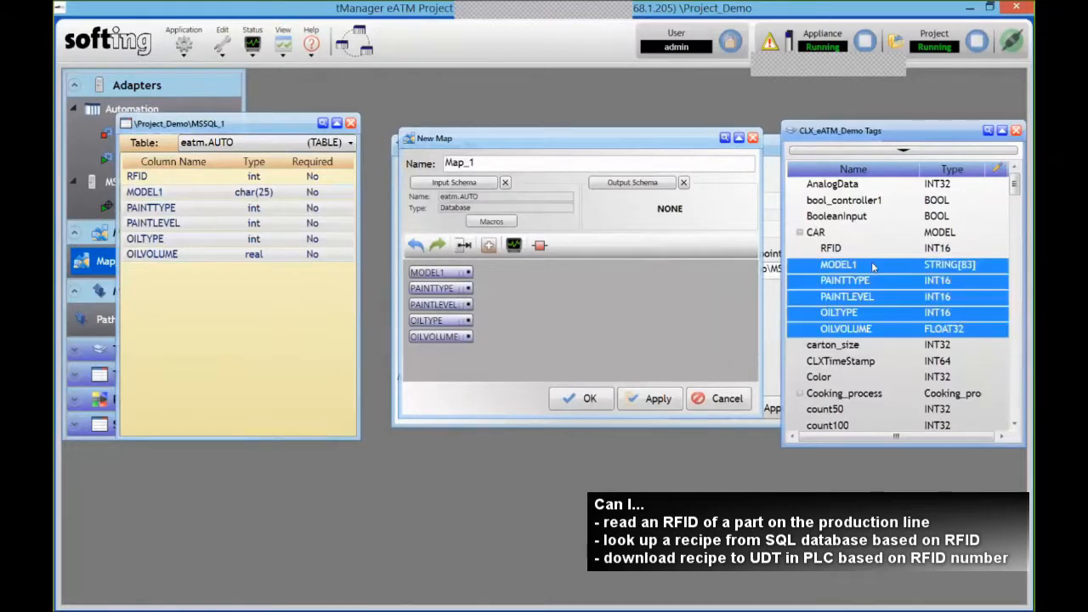
right_click(877, 270)
click(783, 284)
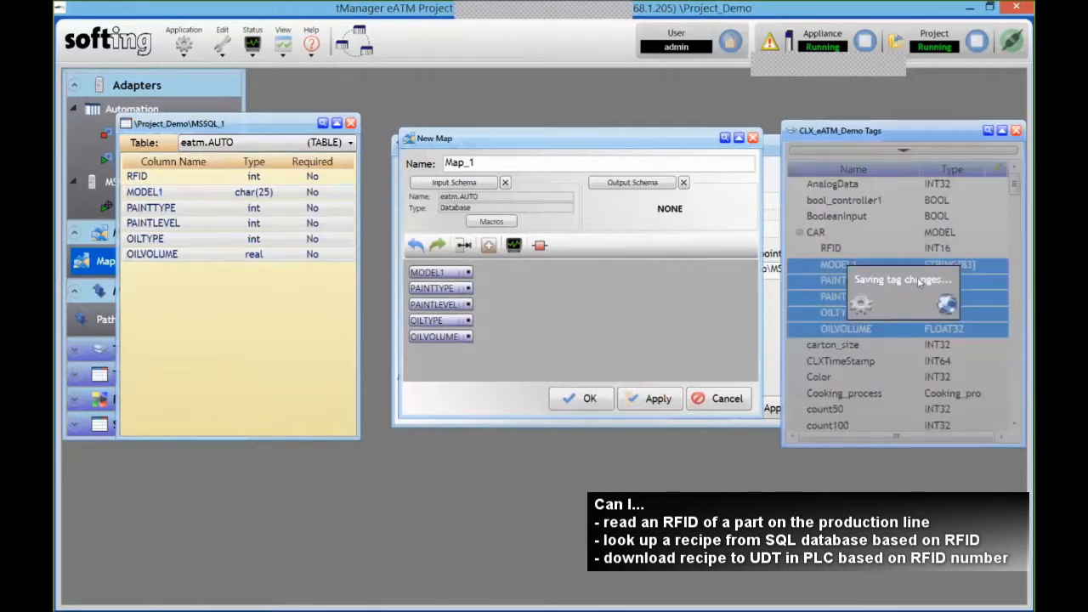
drag(919, 280, 664, 276)
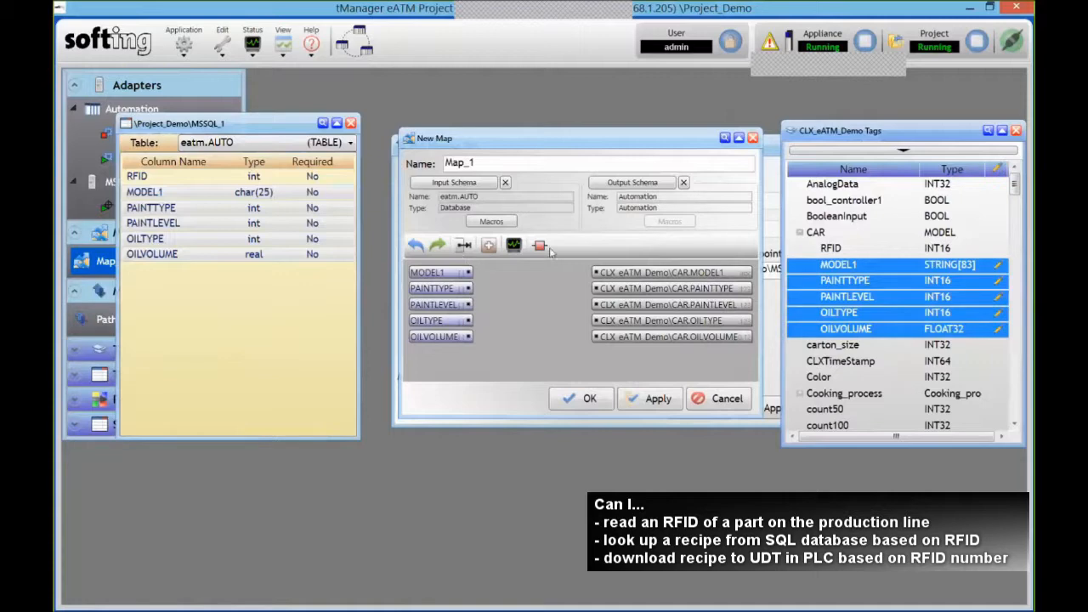
click(459, 246)
click(617, 429)
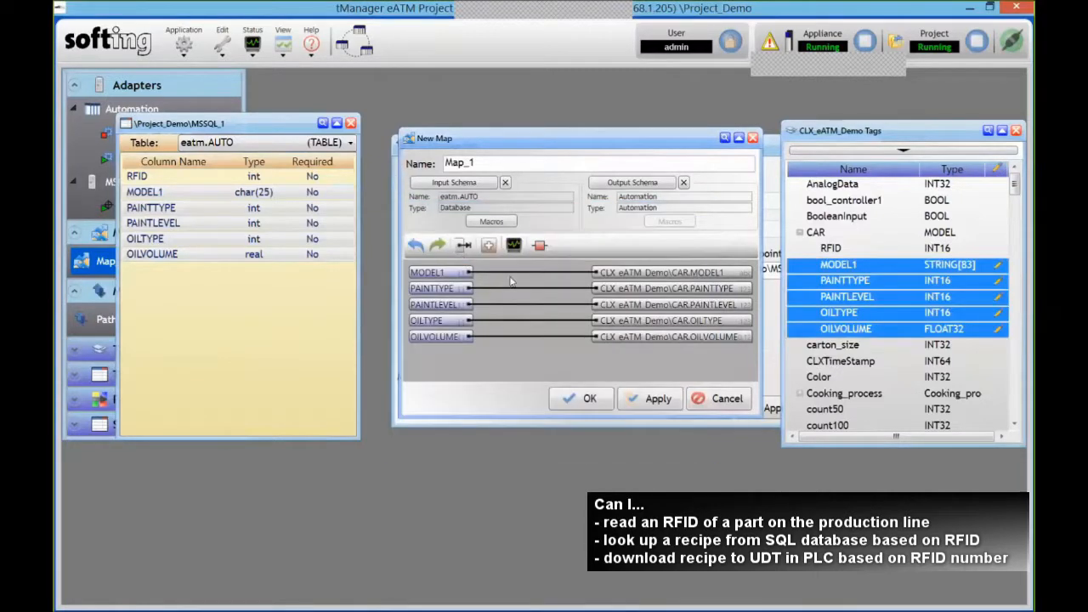
- Rename the map to Map_Recipe, check its Macros, and close the MSSQL_1 column window
click(506, 163)
key(BackSpace)
text(R)
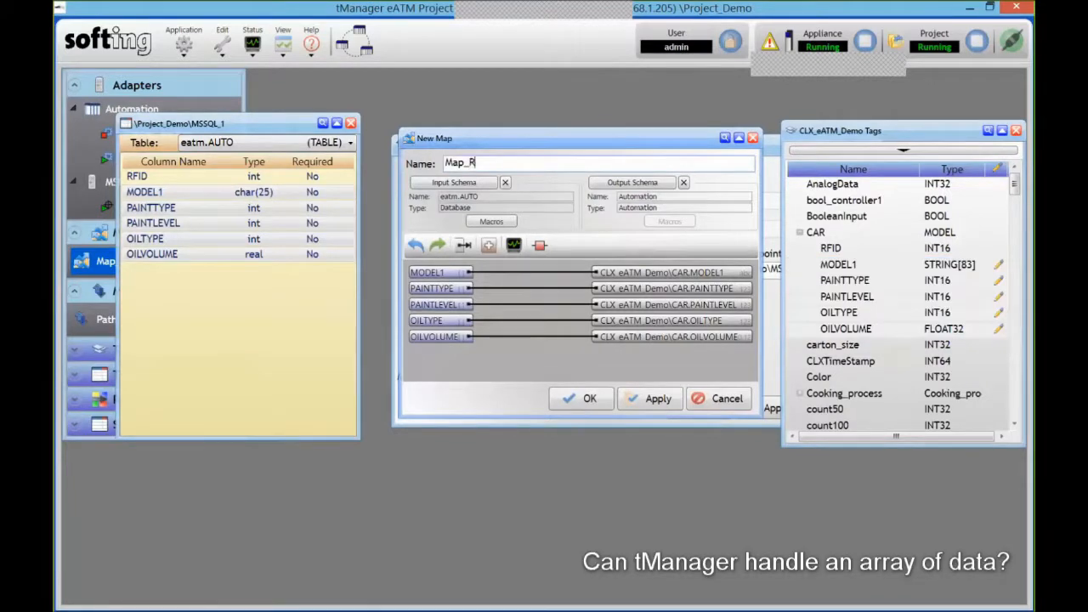
text(ecipe)
click(492, 222)
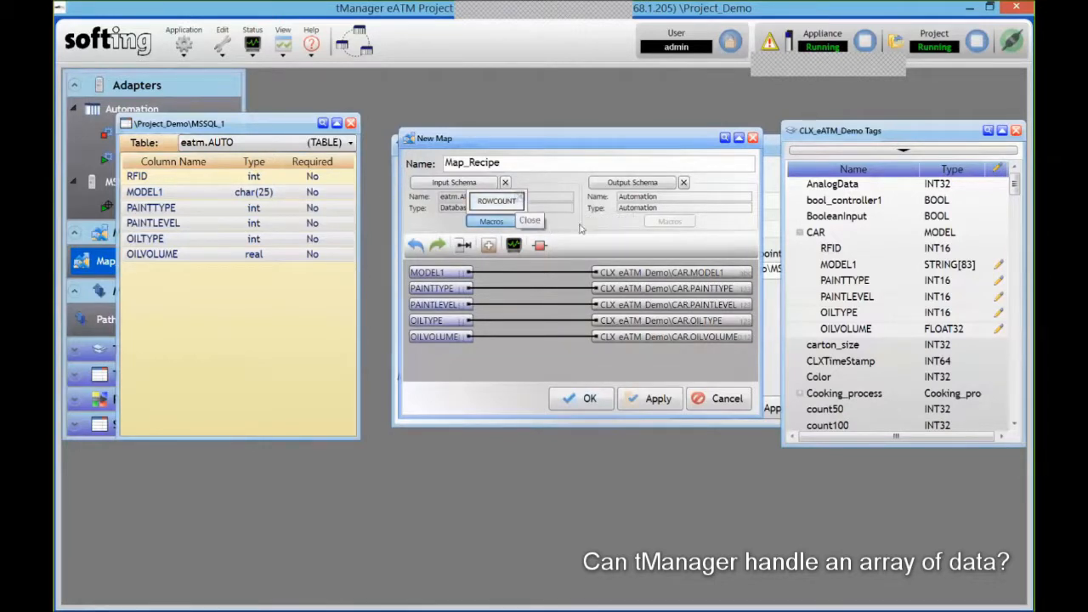
click(351, 124)
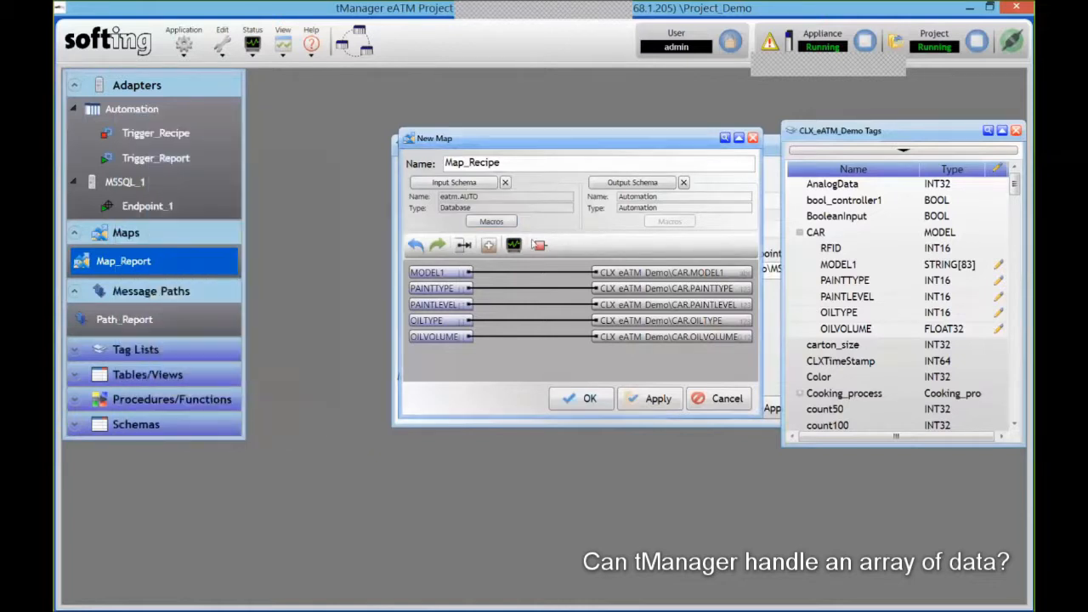
- Save Map_Recipe, set Path_1's Max Rows to 1, and assign Map_Recipe as its map
click(590, 399)
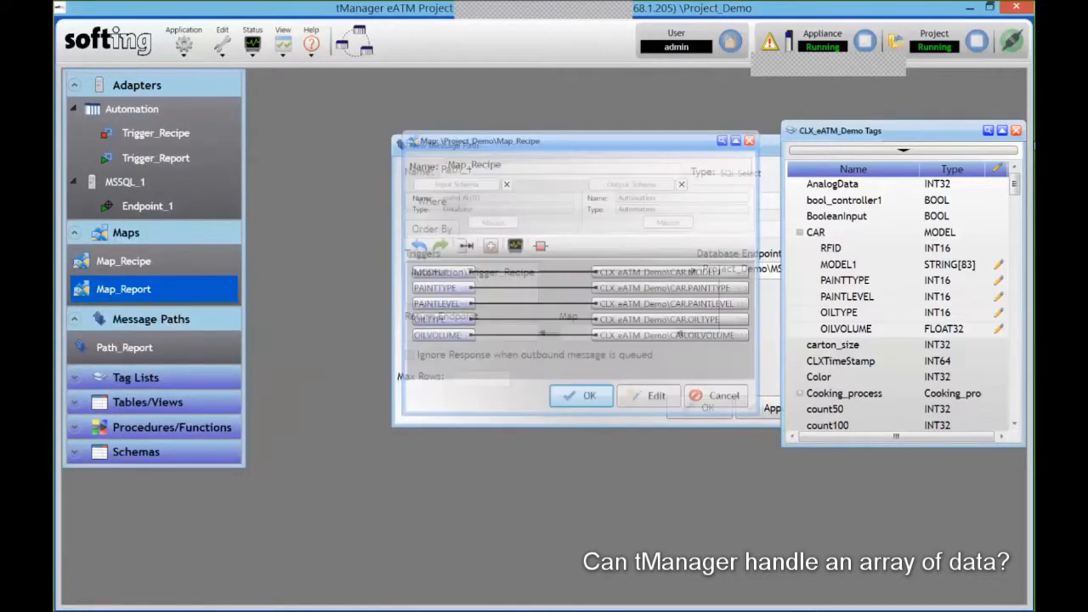
click(1015, 131)
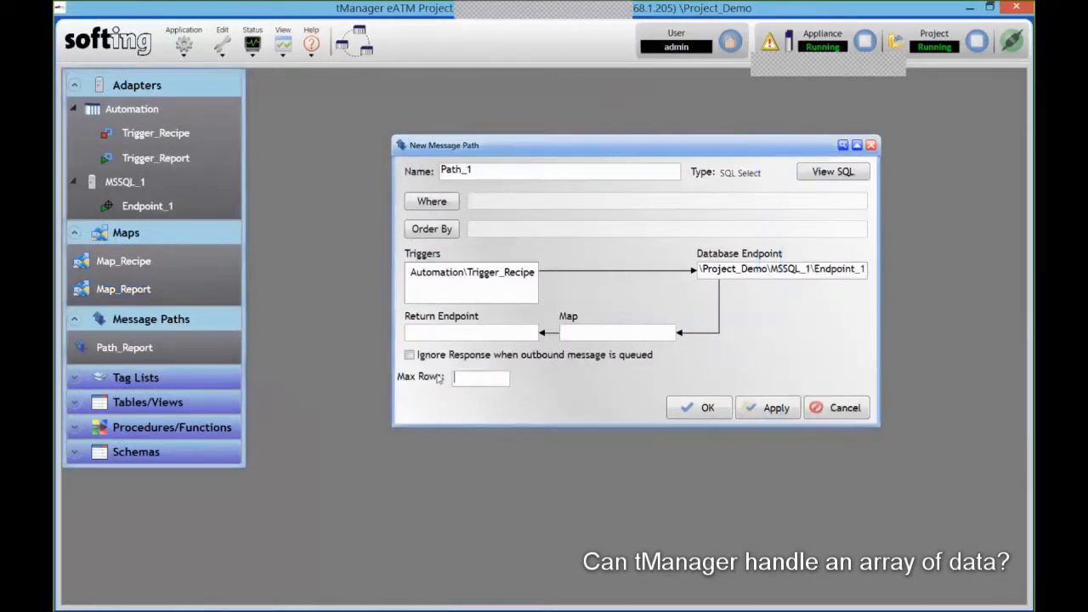
text(1)
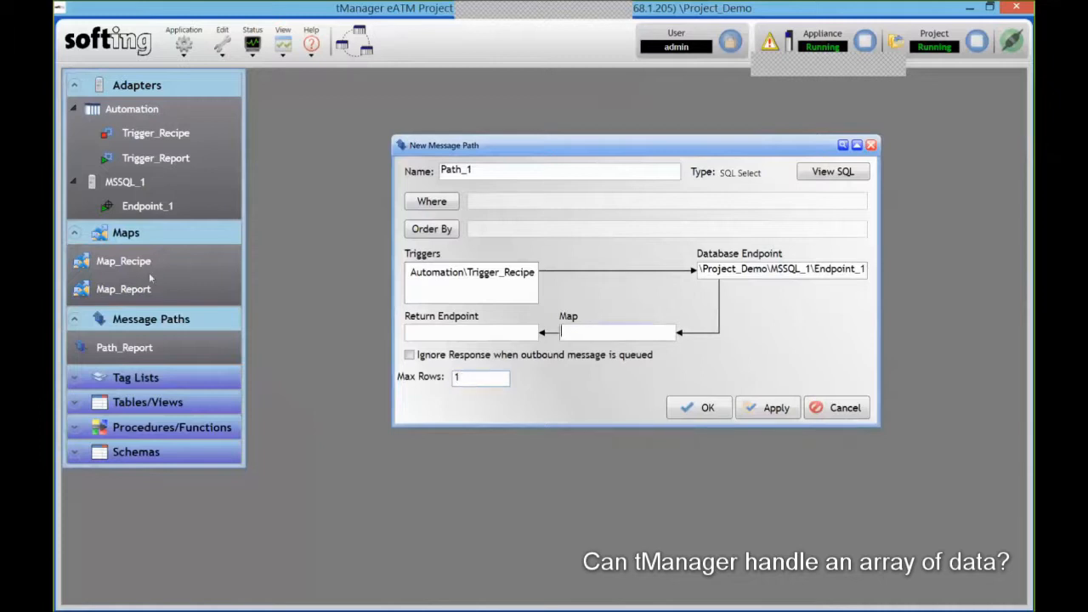
drag(127, 268, 599, 331)
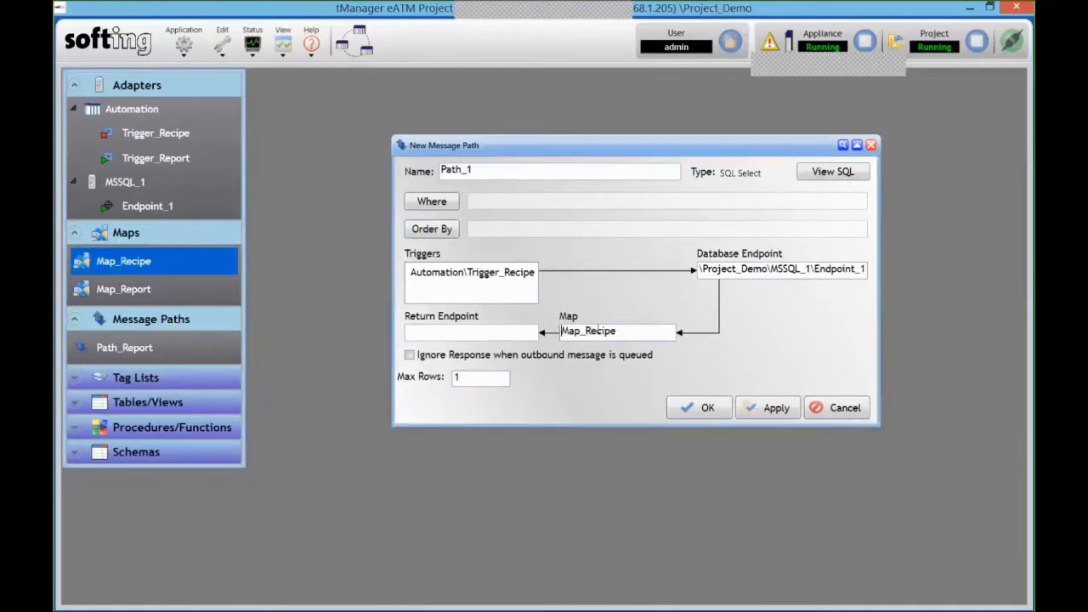
right_click(130, 114)
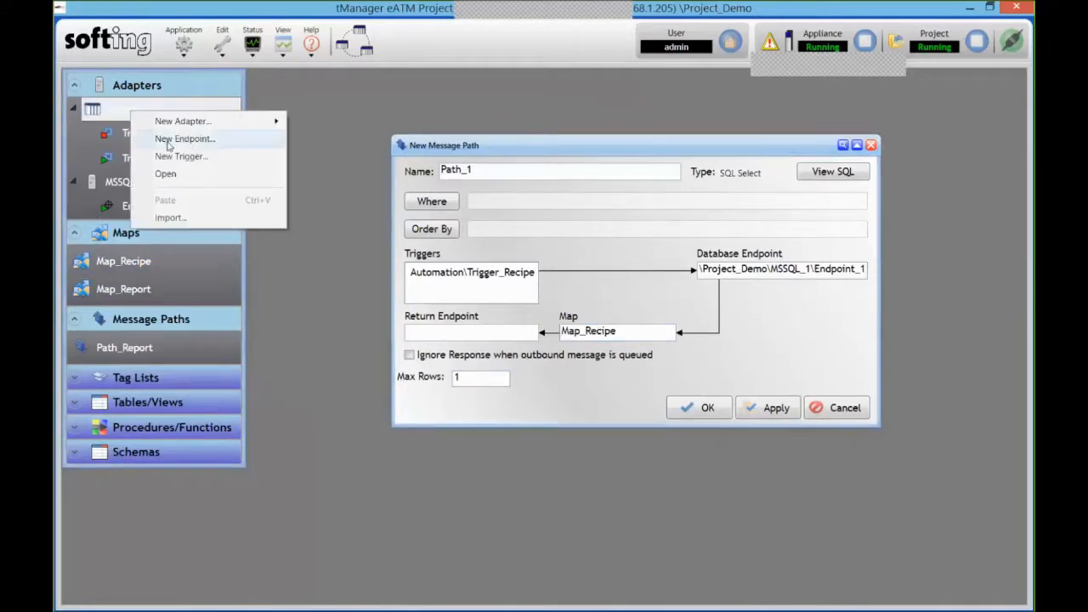
- Create Endpoint_1 under Automation, make it Path_1's return endpoint, and open the WHERE editor
click(164, 134)
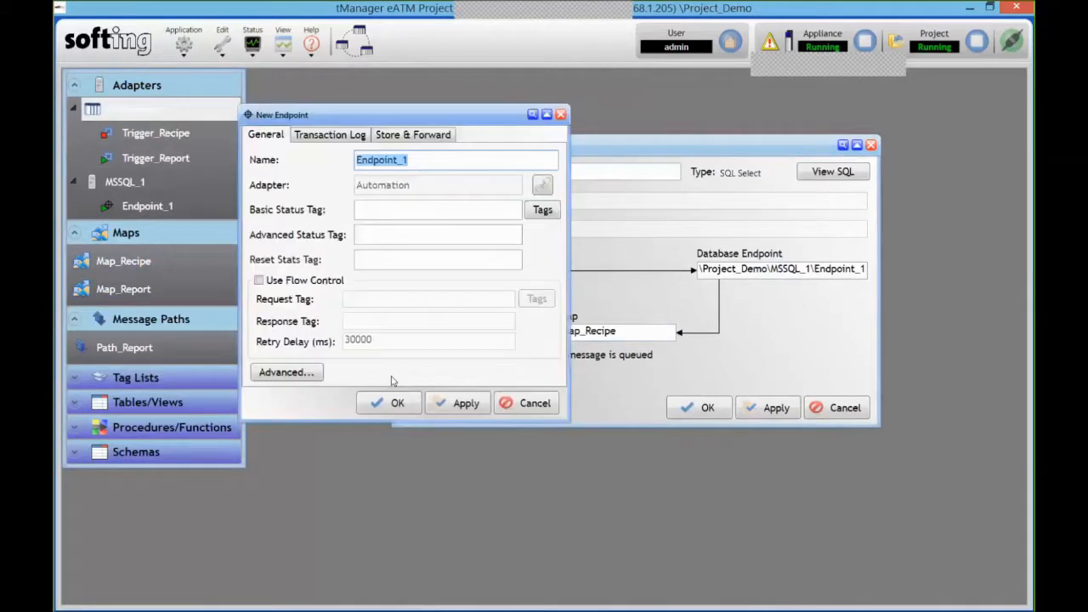
click(396, 404)
drag(145, 133, 442, 334)
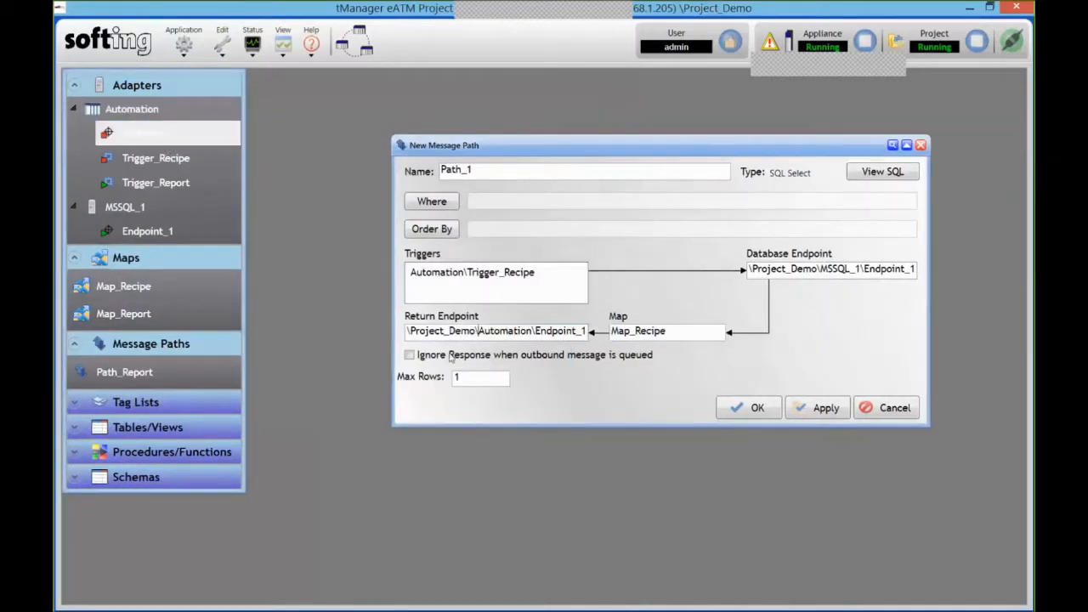
click(432, 202)
drag(463, 121, 520, 97)
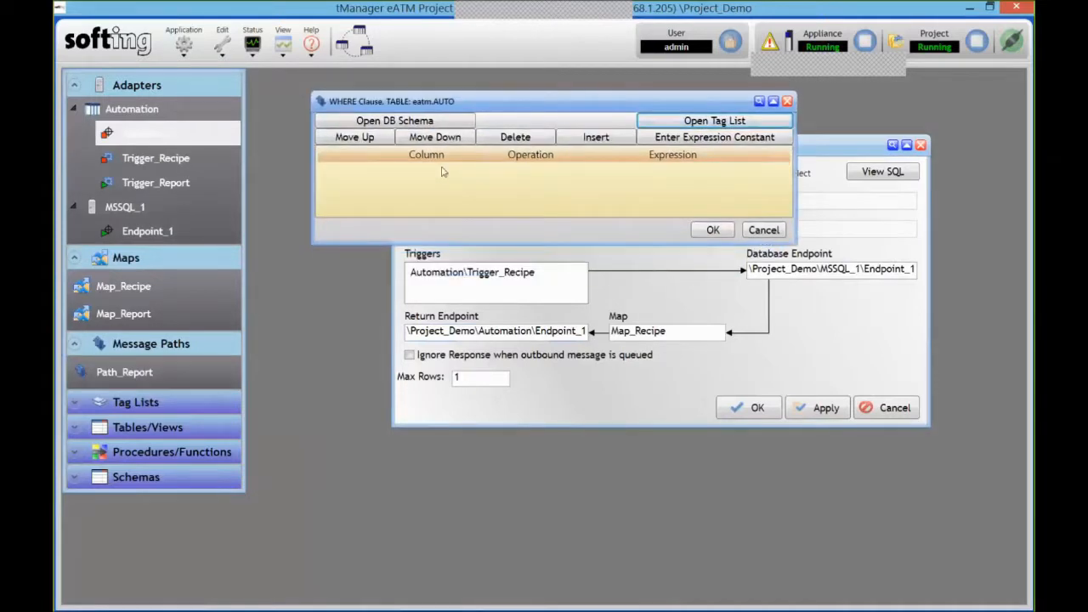
- Build the WHERE condition RFID = CLX_eATM_Demo\CAR.RFID from the eatm.AUTO column and CAR tag
click(412, 125)
drag(153, 176, 397, 175)
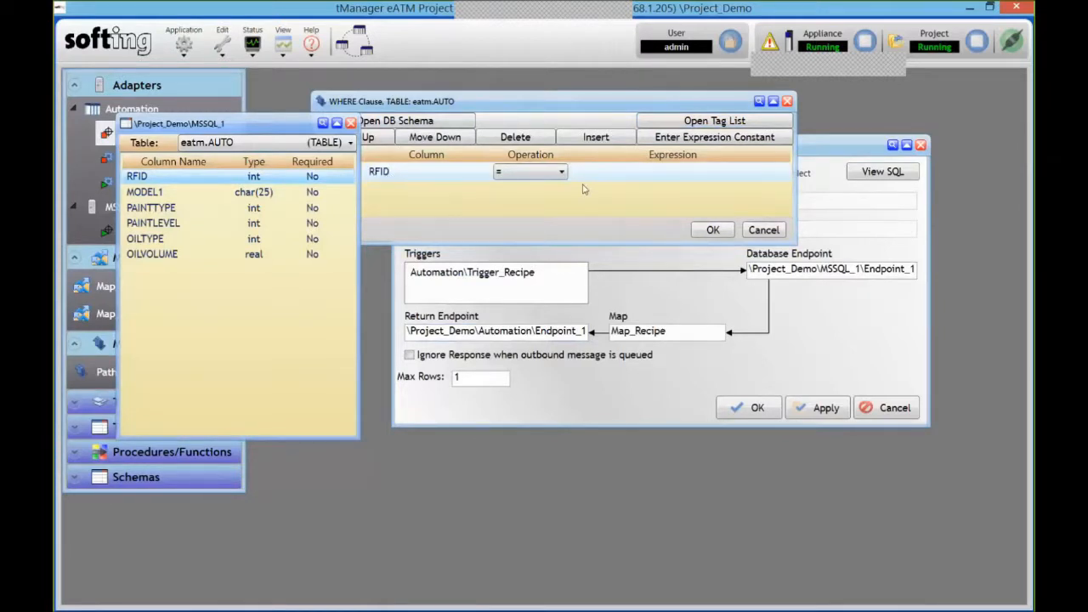
click(690, 122)
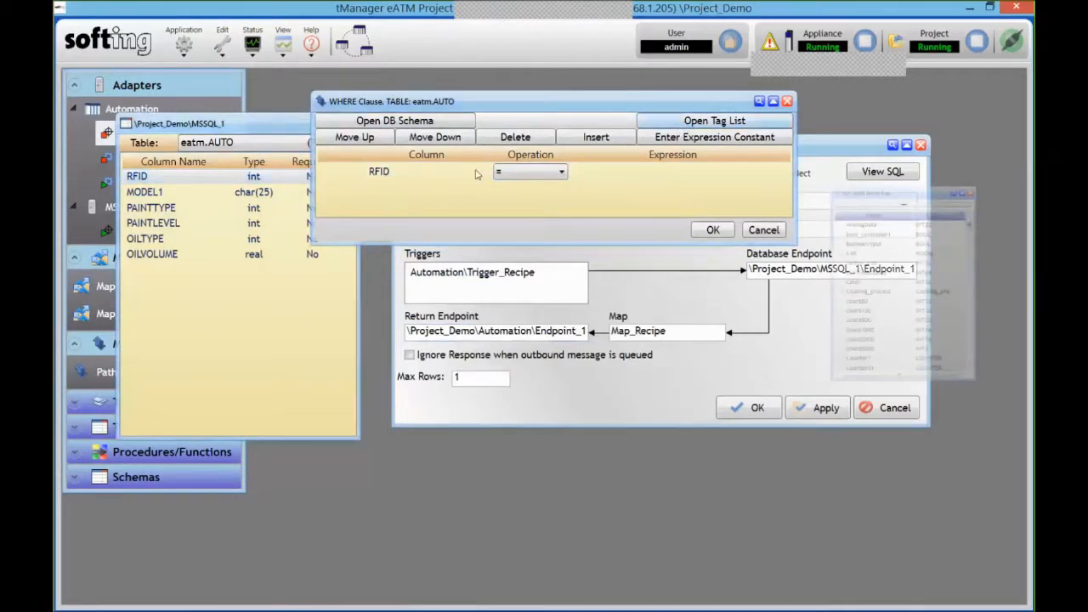
click(799, 232)
drag(744, 229, 705, 182)
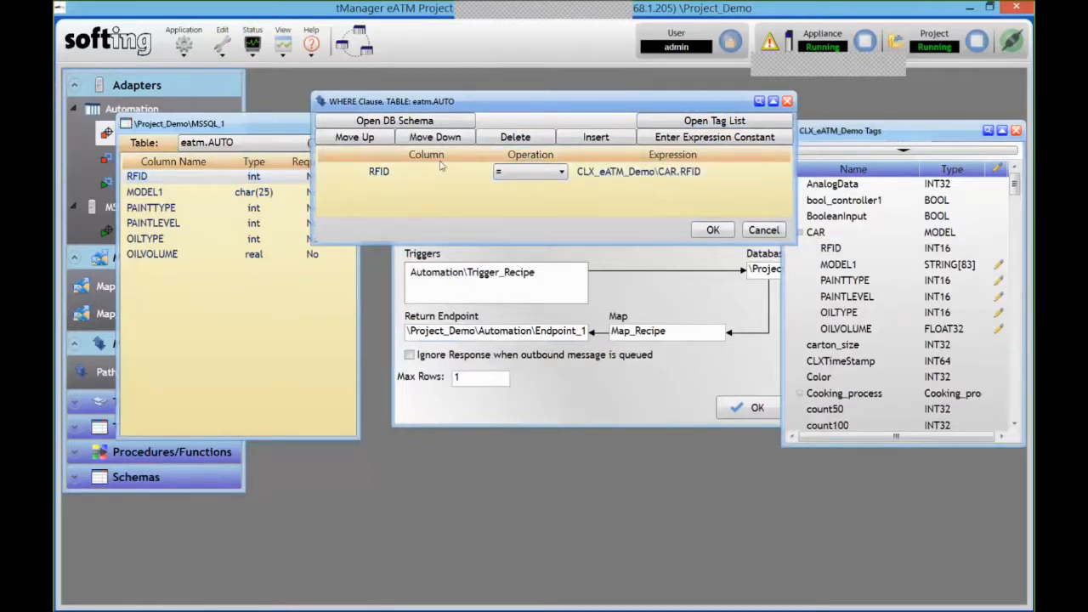
- Add and then delete an extra AND condition row, keeping only the RFID condition
click(577, 141)
click(352, 192)
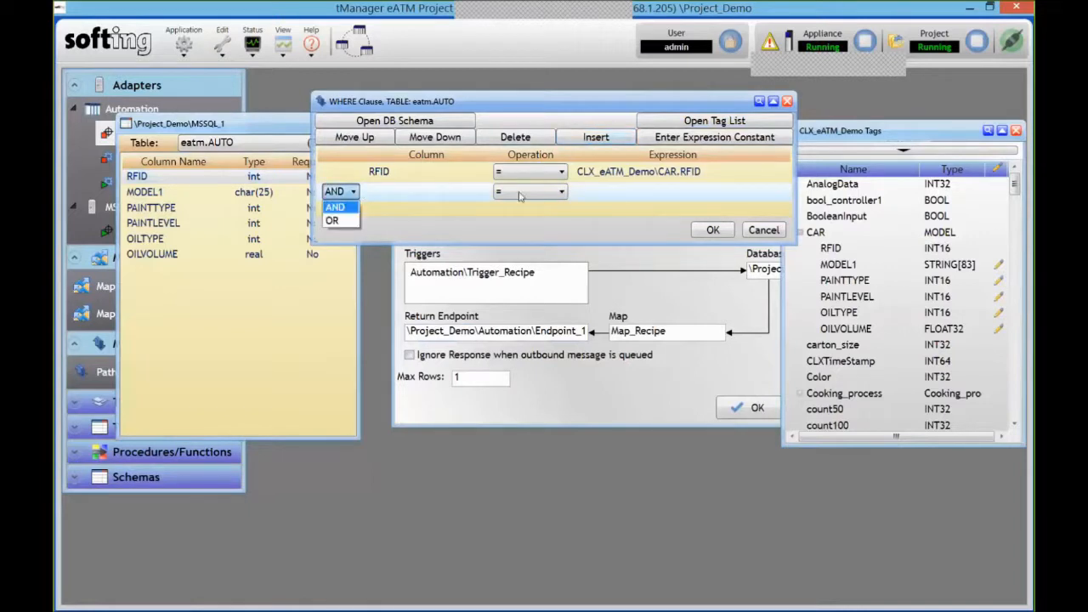
click(536, 192)
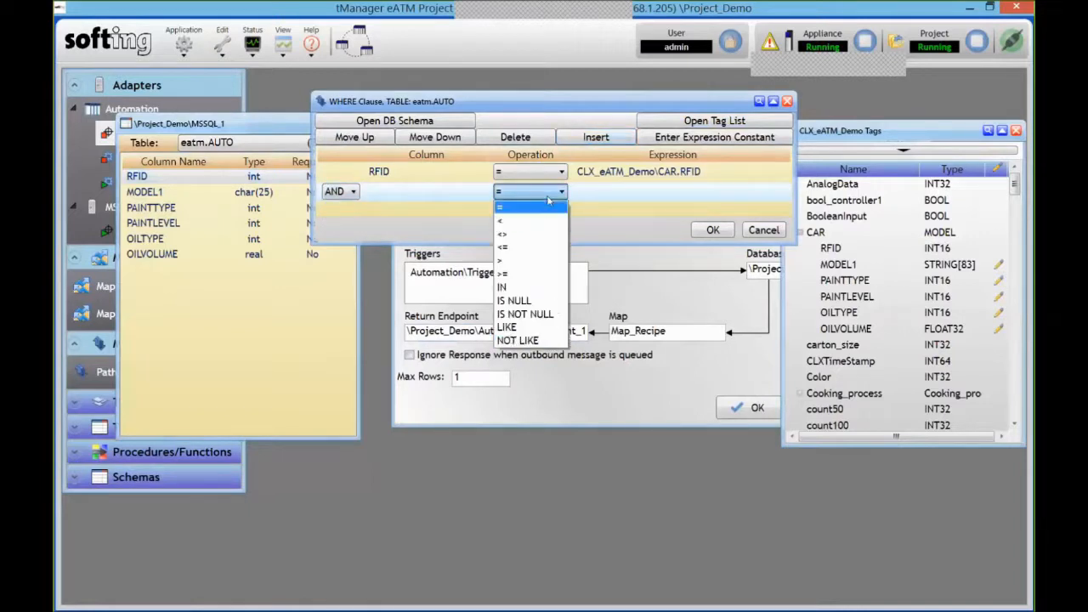
click(442, 191)
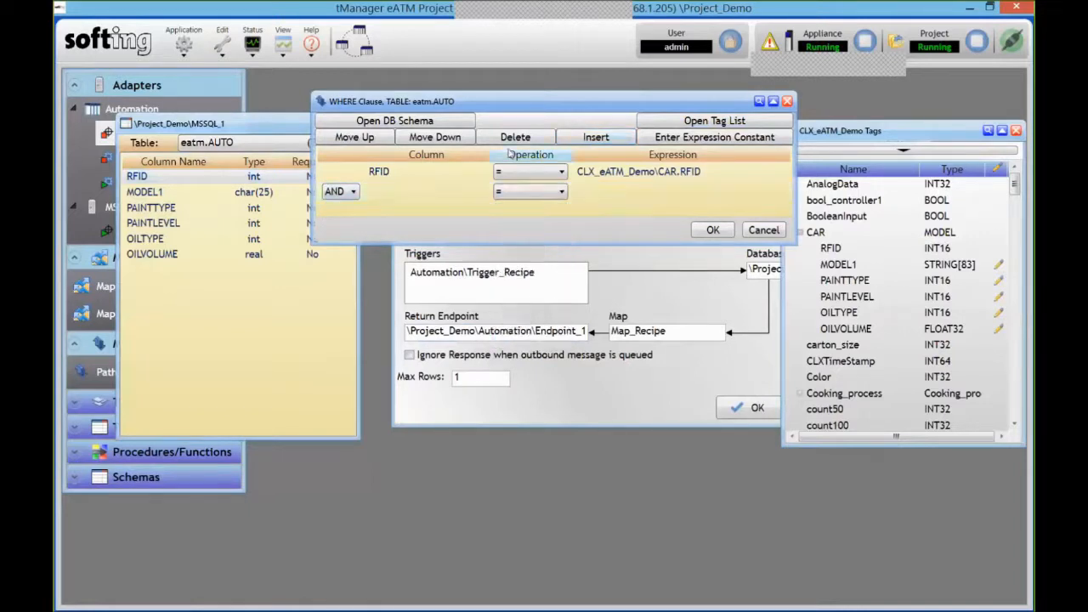
click(513, 137)
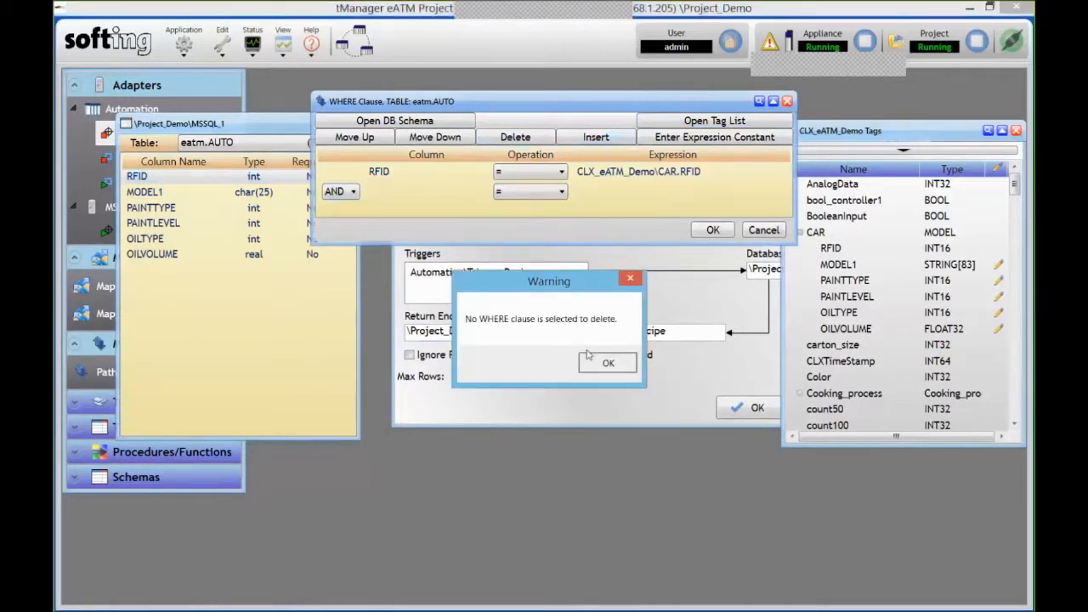
click(612, 364)
click(515, 137)
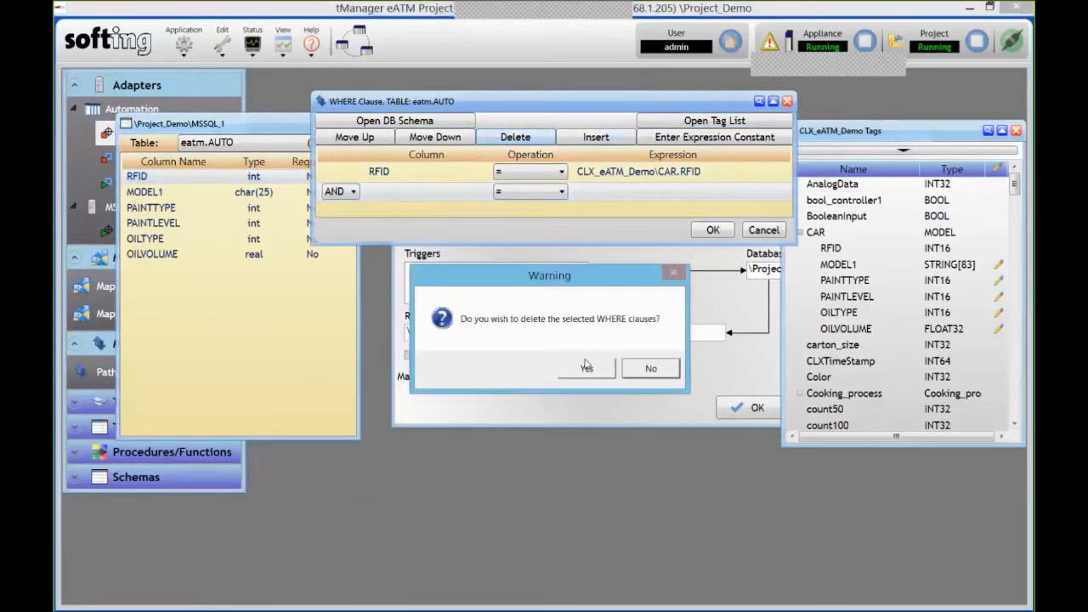
click(587, 366)
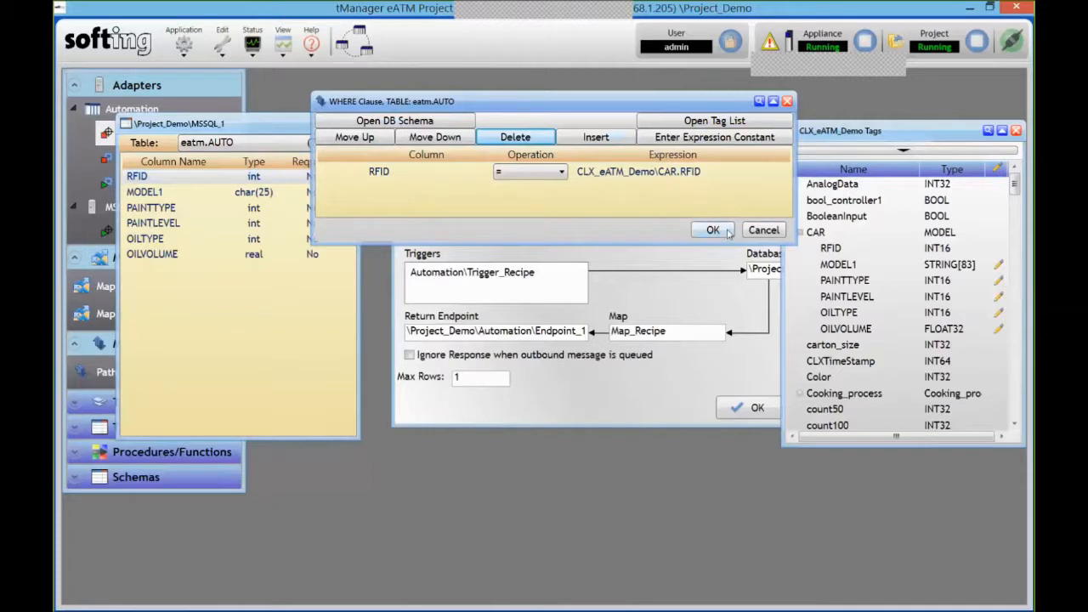
click(714, 231)
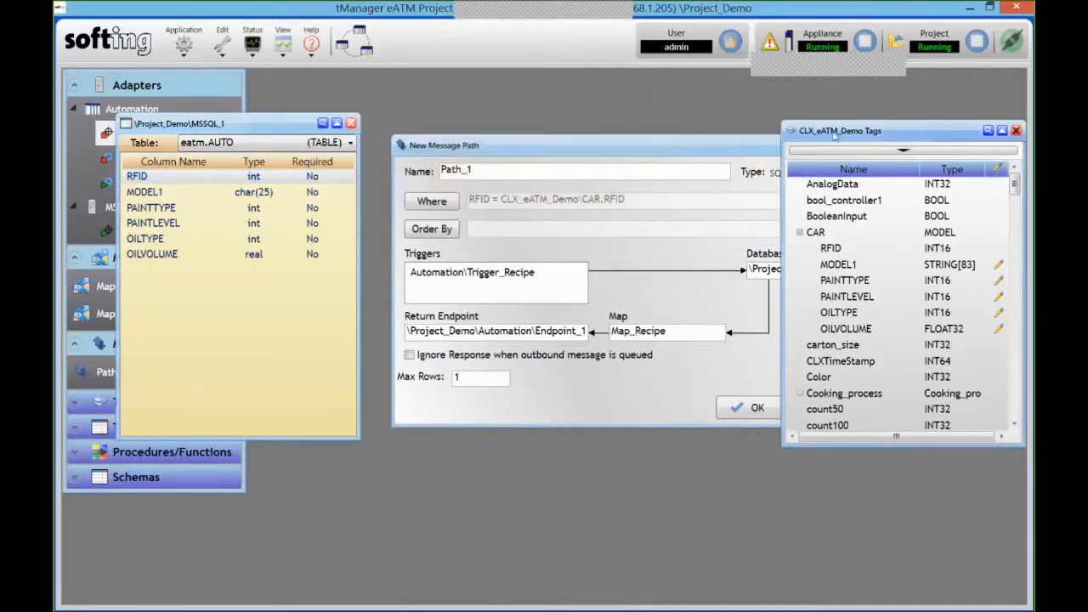
- Close the MSSQL_1 table window and save the message path as Path_Recipe
click(351, 124)
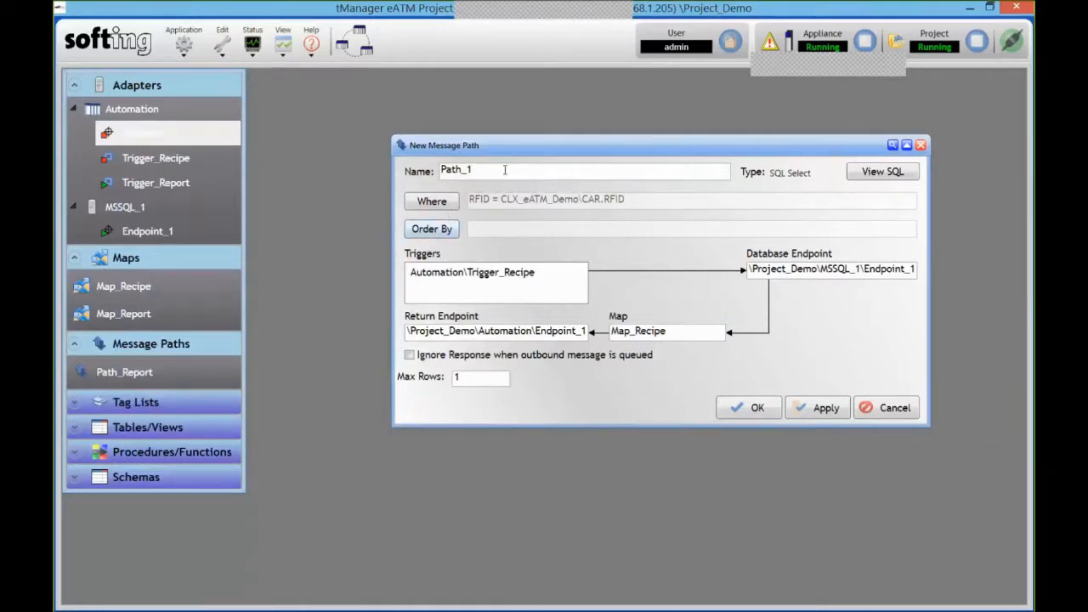
key(BackSpace)
text(Recipe)
click(757, 409)
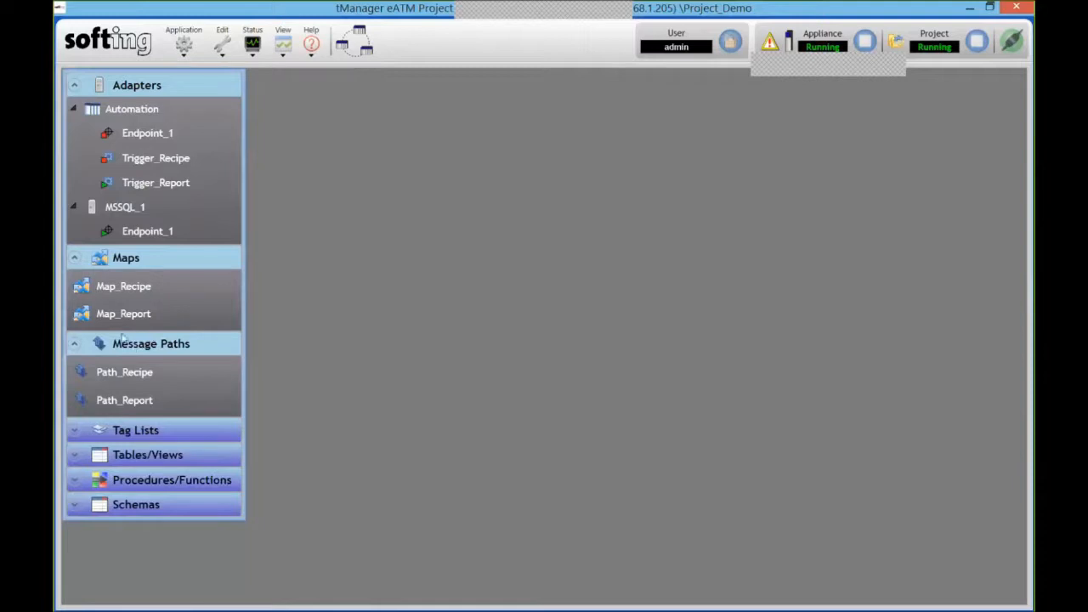
- Open Path_Recipe's settings and run the Automation Endpoint_1 and Trigger_Recipe
click(131, 377)
double_click(130, 377)
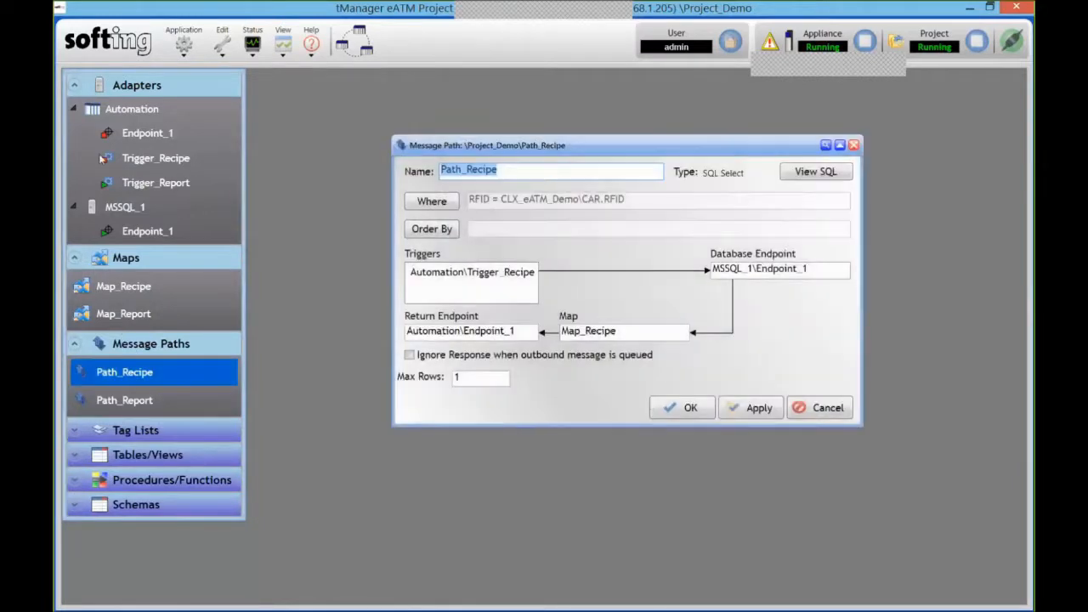
right_click(149, 135)
click(181, 148)
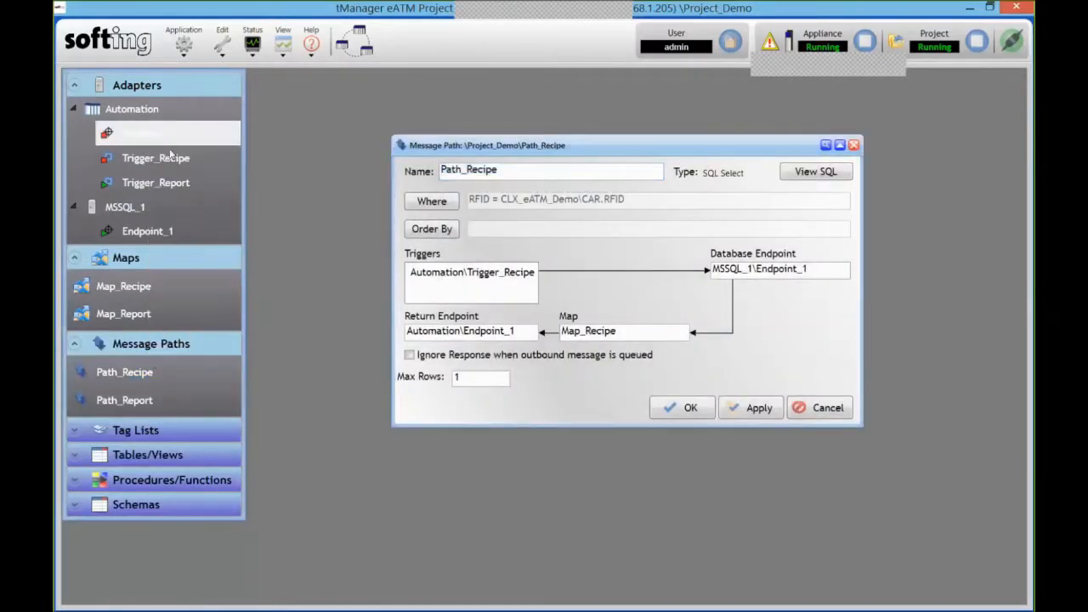
right_click(148, 159)
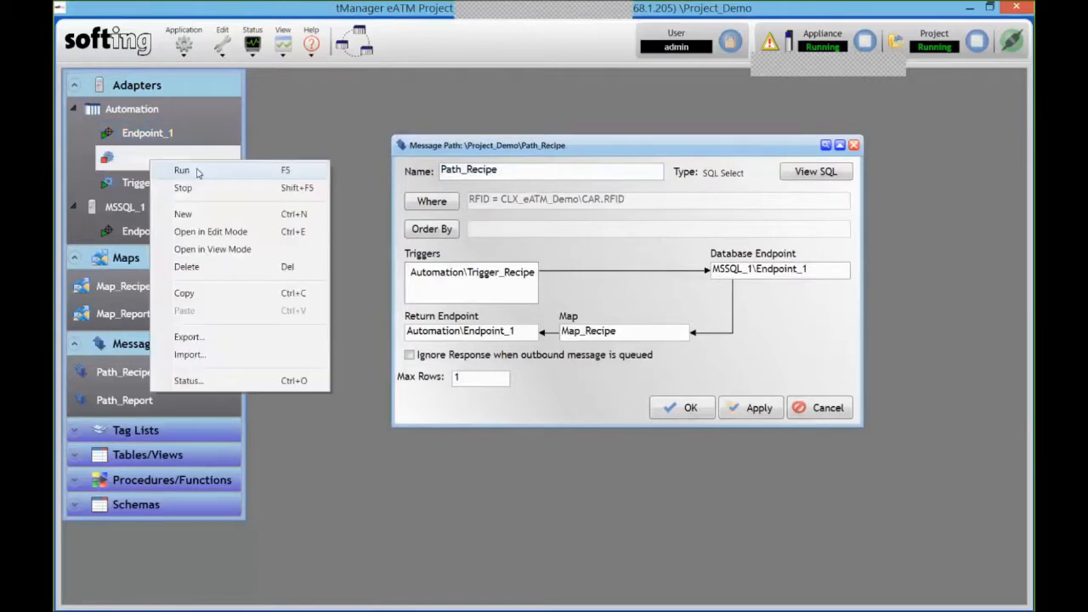
click(182, 169)
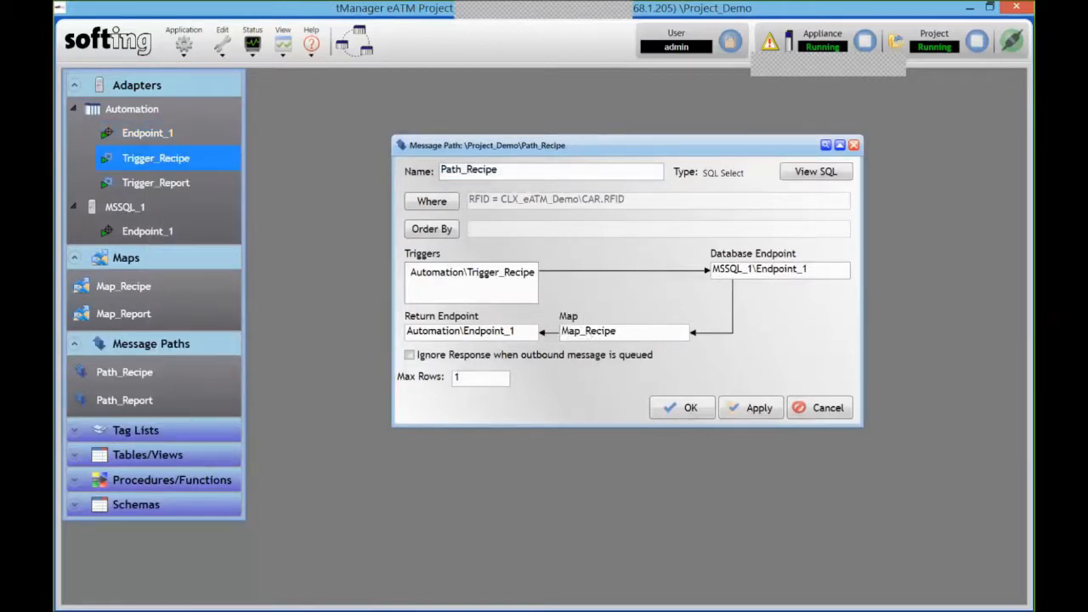
- In Logix Designer, check the CAR.RFID tag value now reads 1
mouse_move(415, 608)
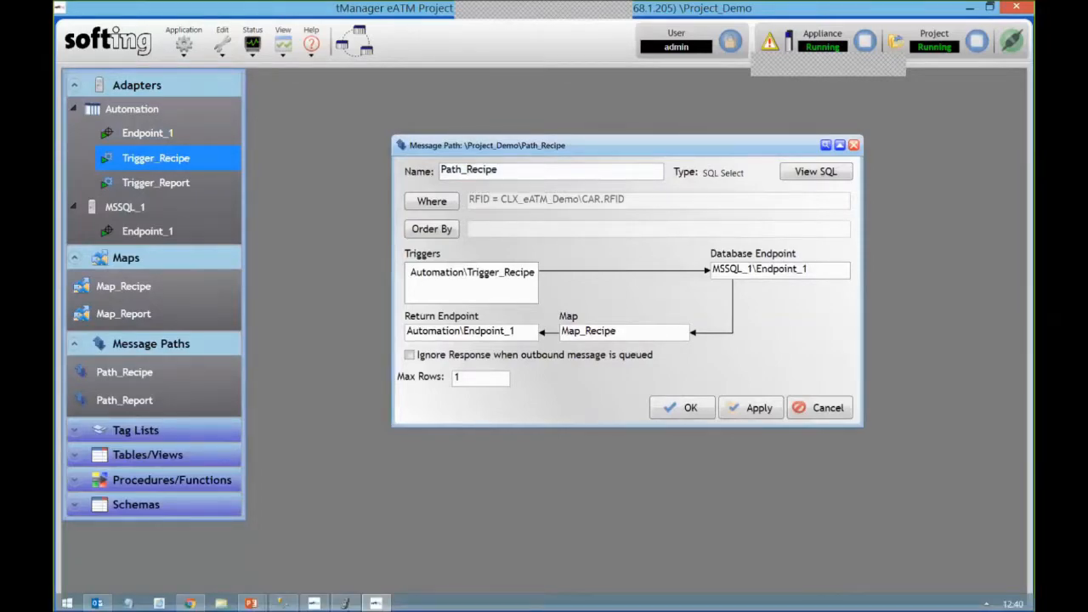
click(345, 603)
click(572, 241)
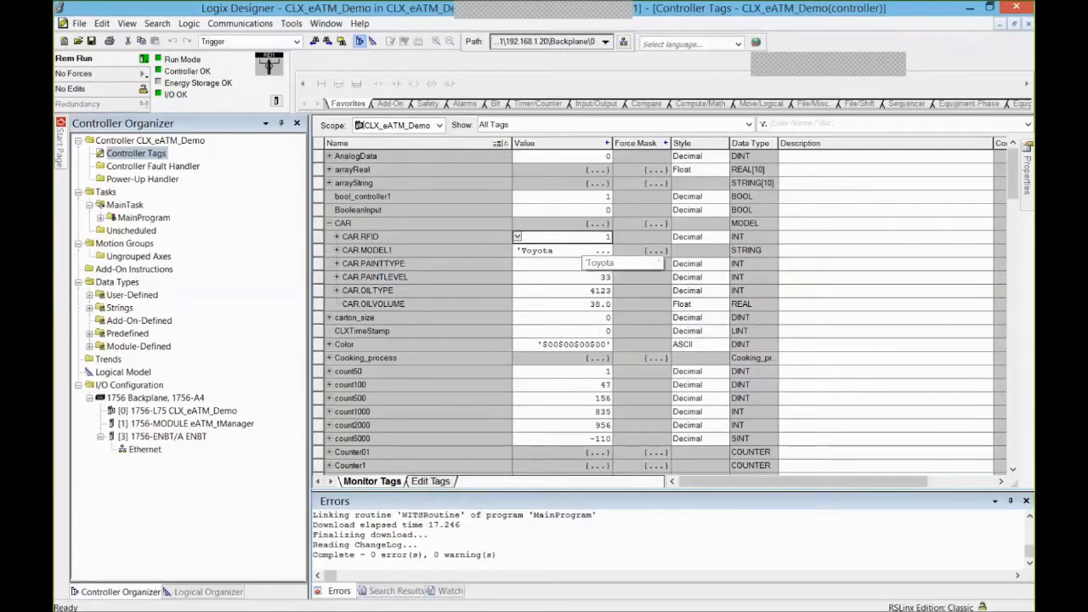
- Switch to SQL Server Management Studio to view the eatm.AUTO query results
mouse_move(281, 605)
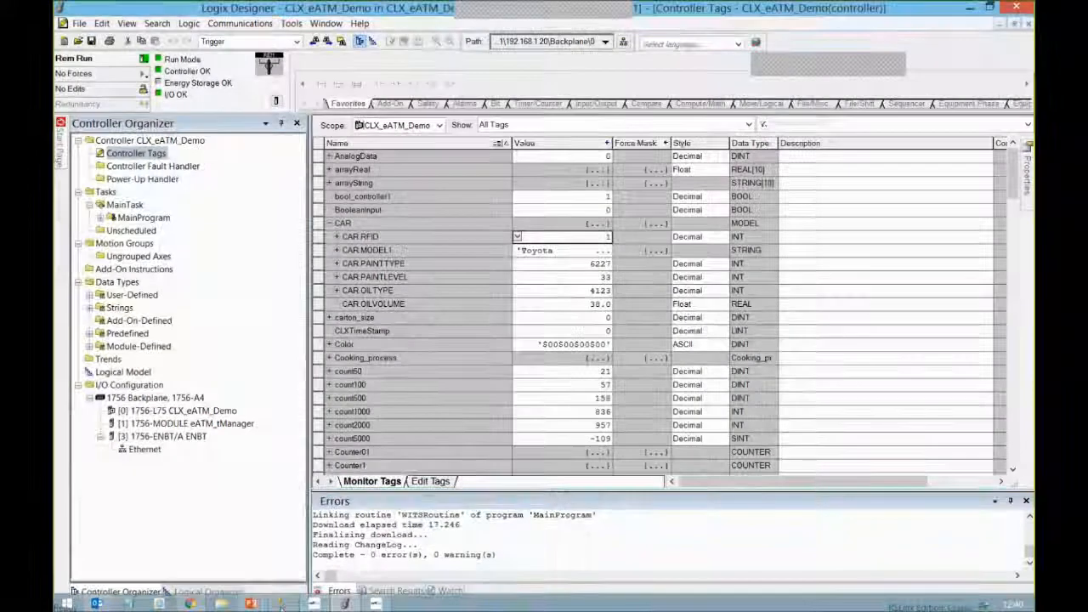
click(281, 606)
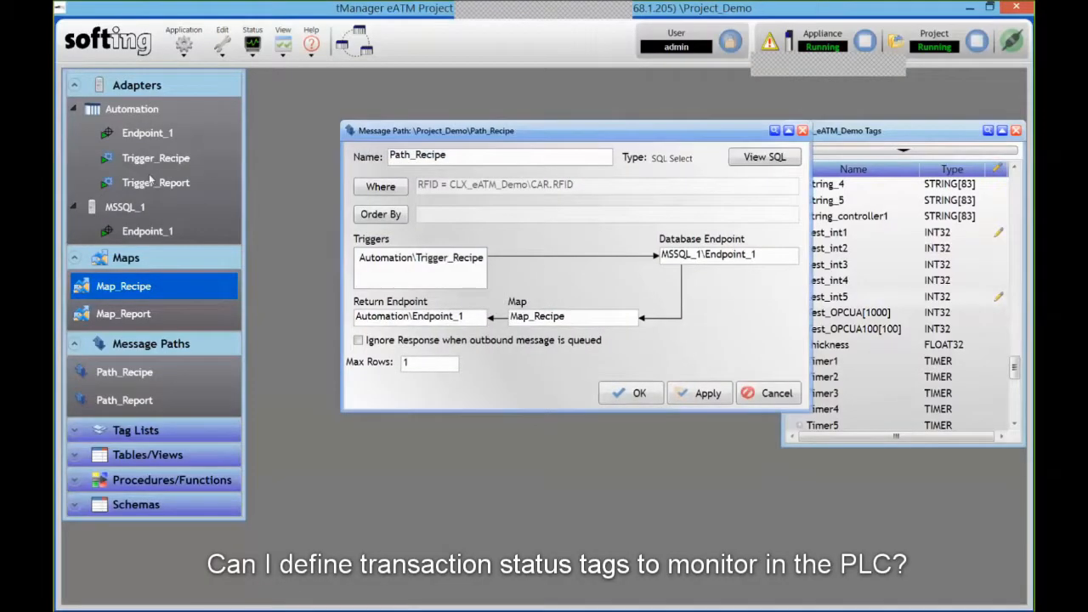
- Open Trigger_Recipe's properties and start editing its Advanced Status Tag
click(153, 162)
double_click(155, 164)
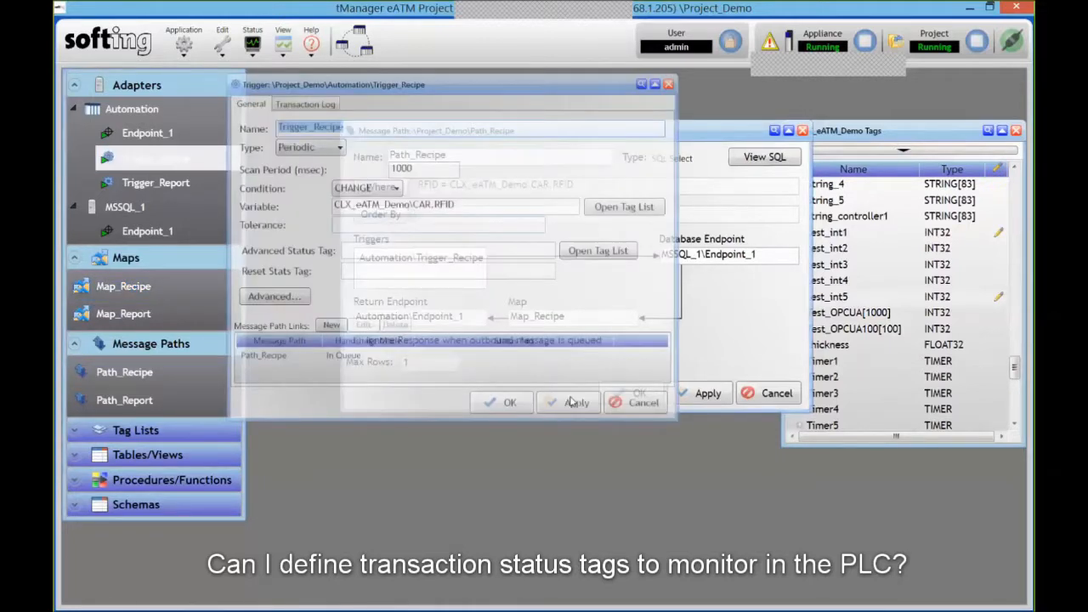
click(459, 249)
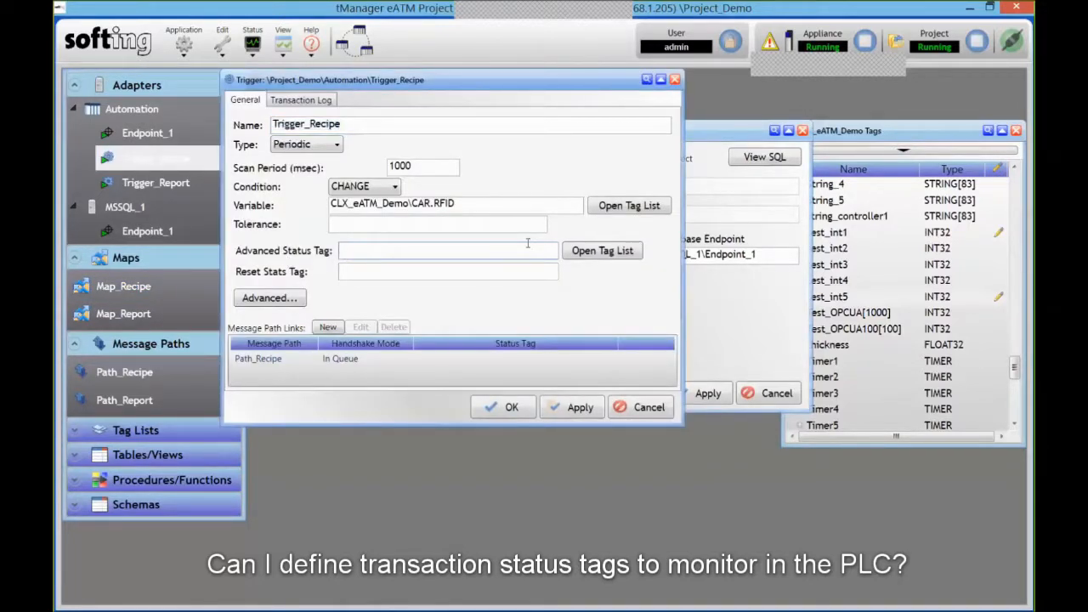
- Review the Path_Recipe link's handshake status values 10 to 50 in Help, then cancel
click(351, 360)
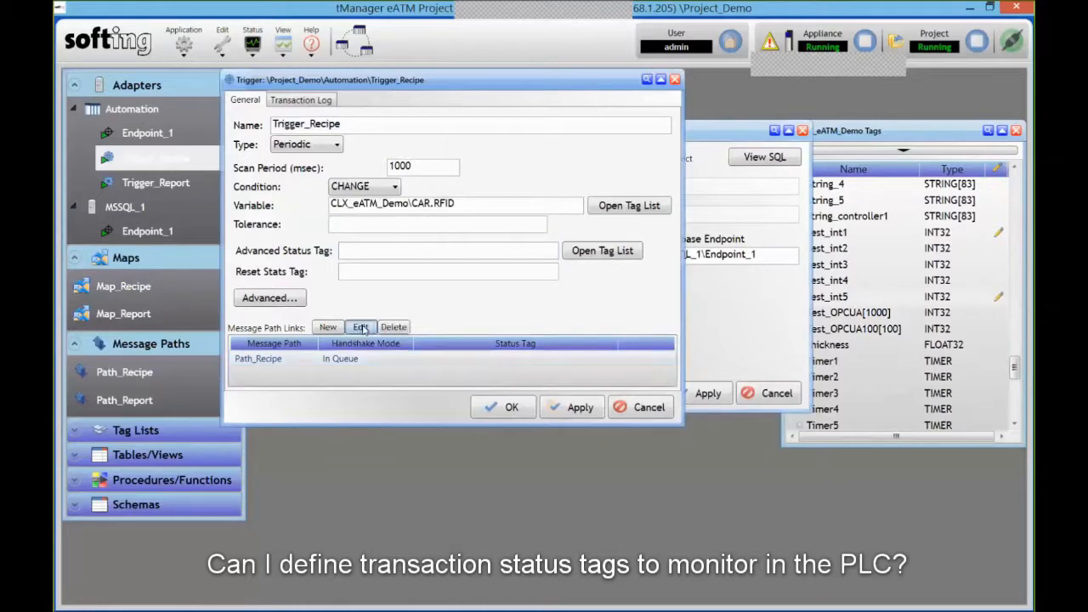
click(361, 328)
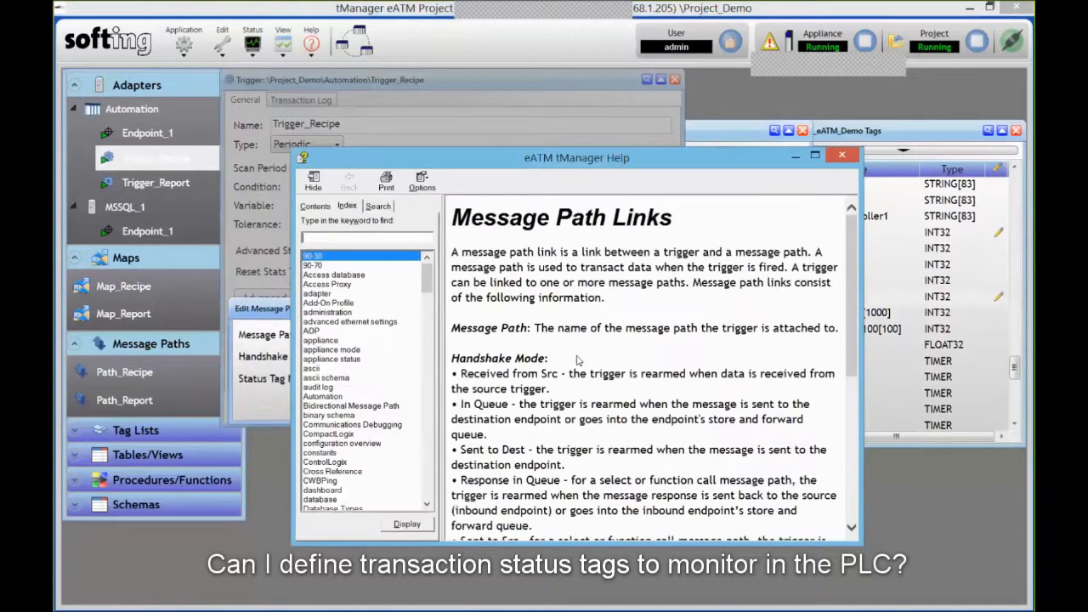
scroll(617, 369, down, 7)
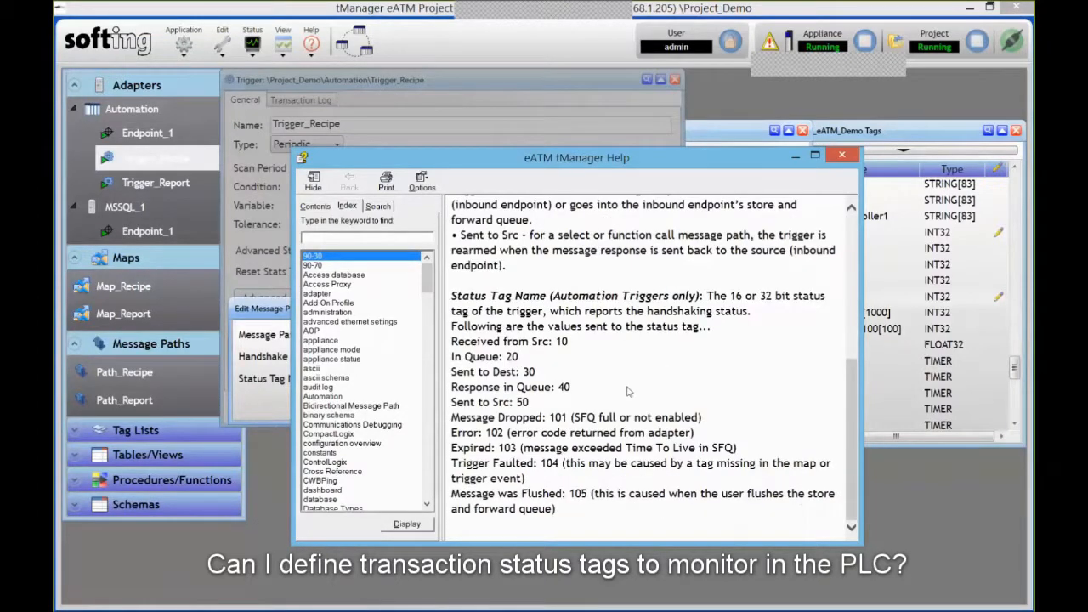
drag(452, 342, 565, 409)
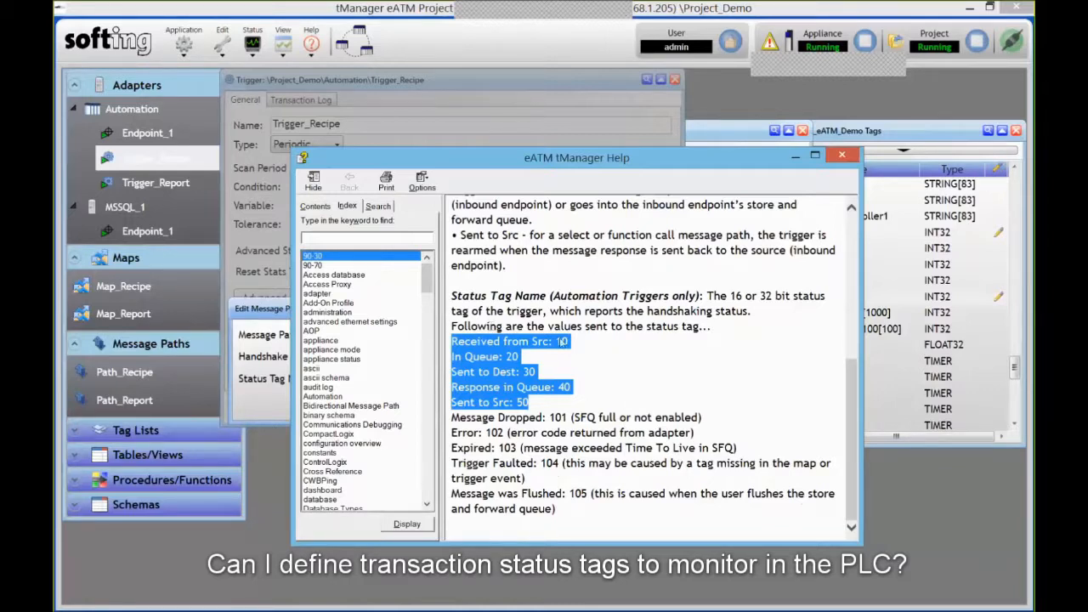
click(840, 156)
click(599, 403)
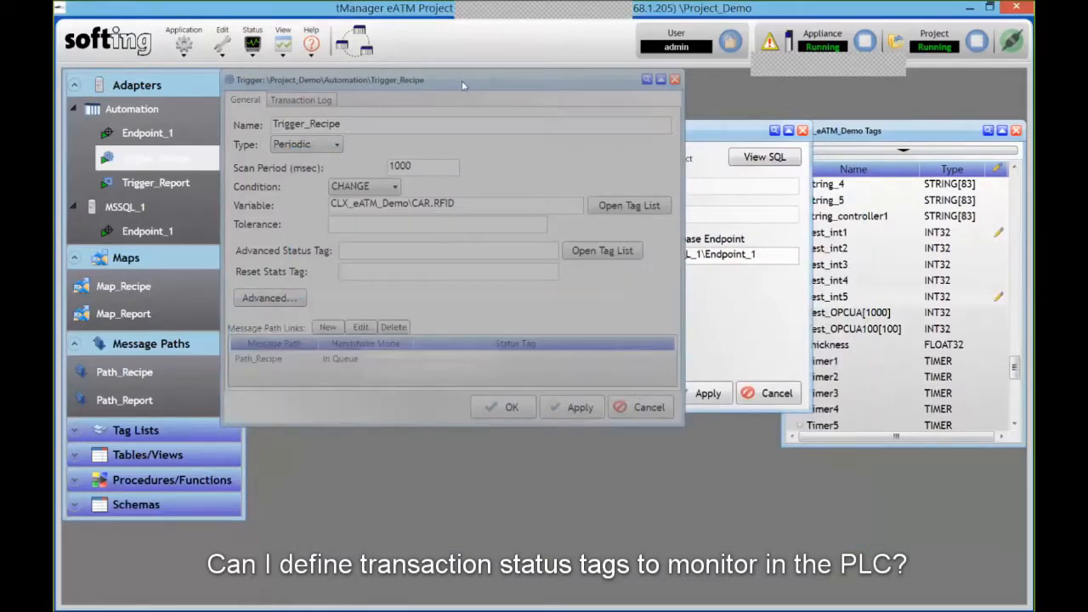
drag(461, 81, 465, 125)
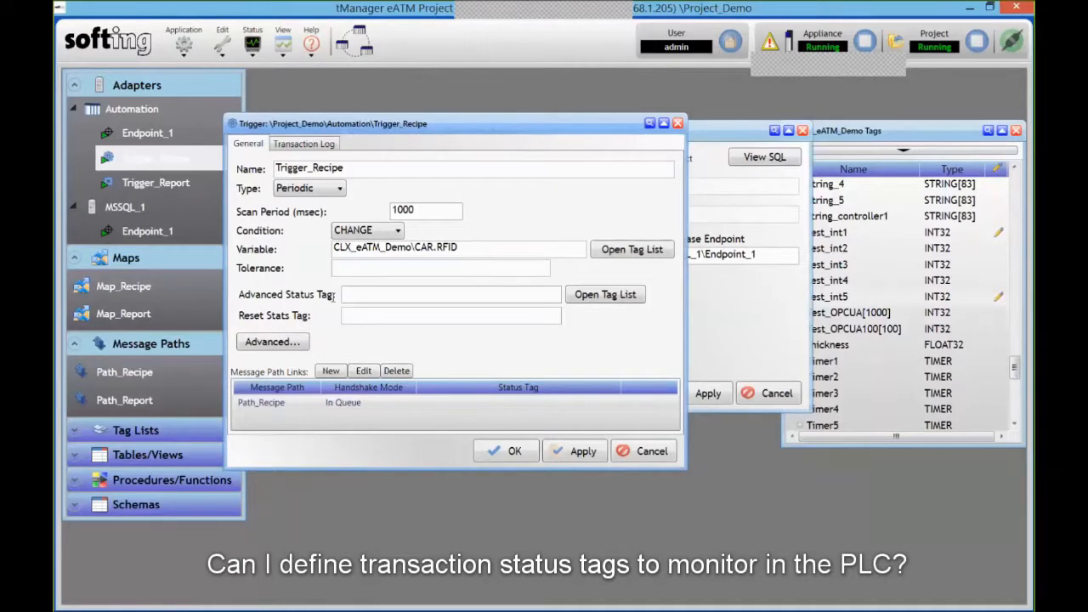
click(370, 295)
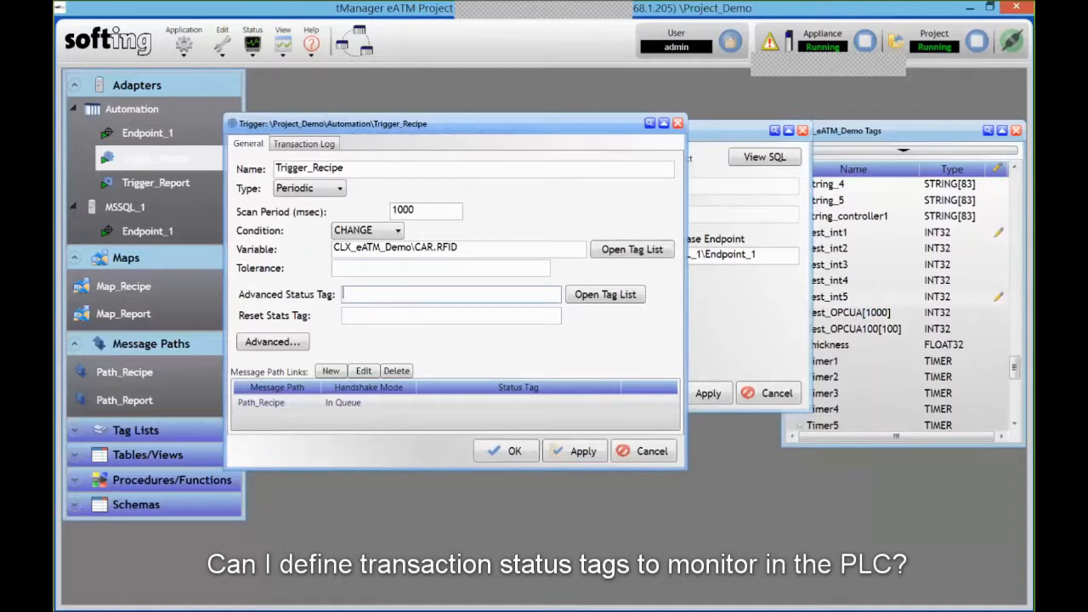
- Bring up the appliance status overview and open the trigger and endpoint statistics
click(314, 603)
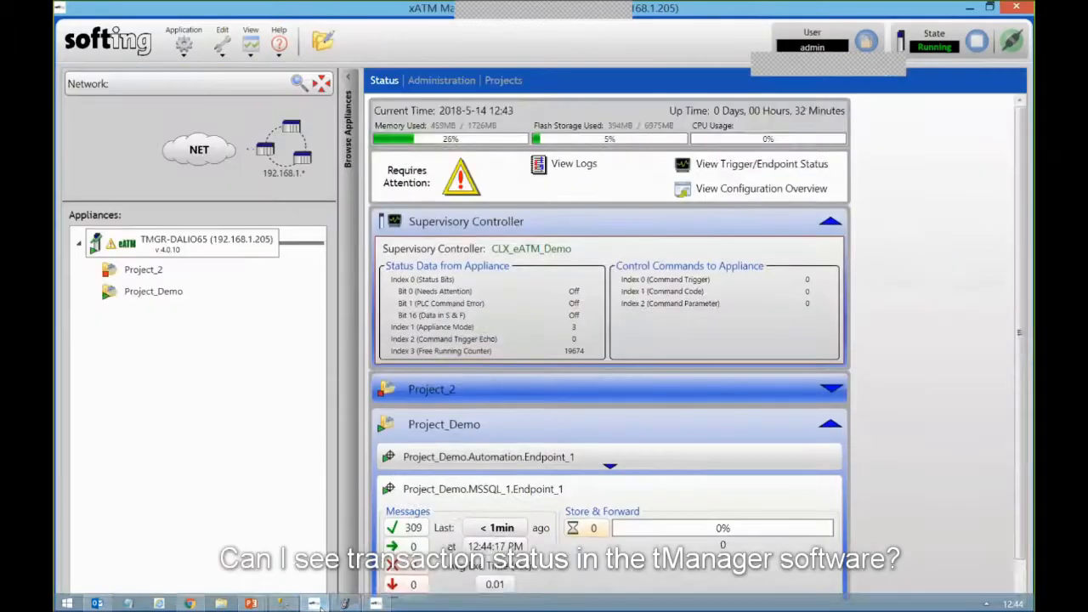
scroll(457, 496, down, 1)
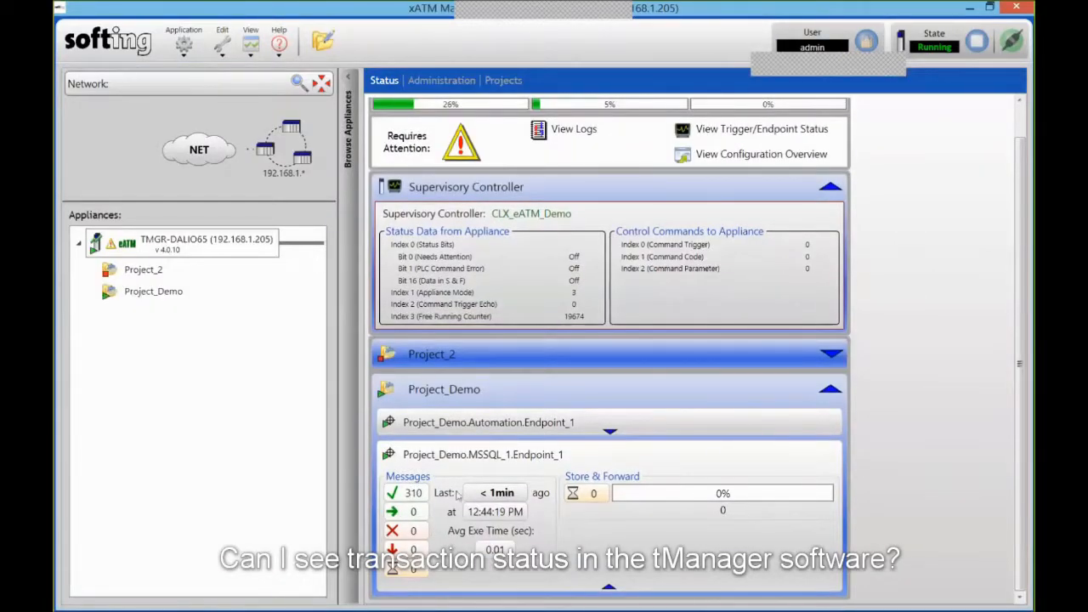
click(699, 134)
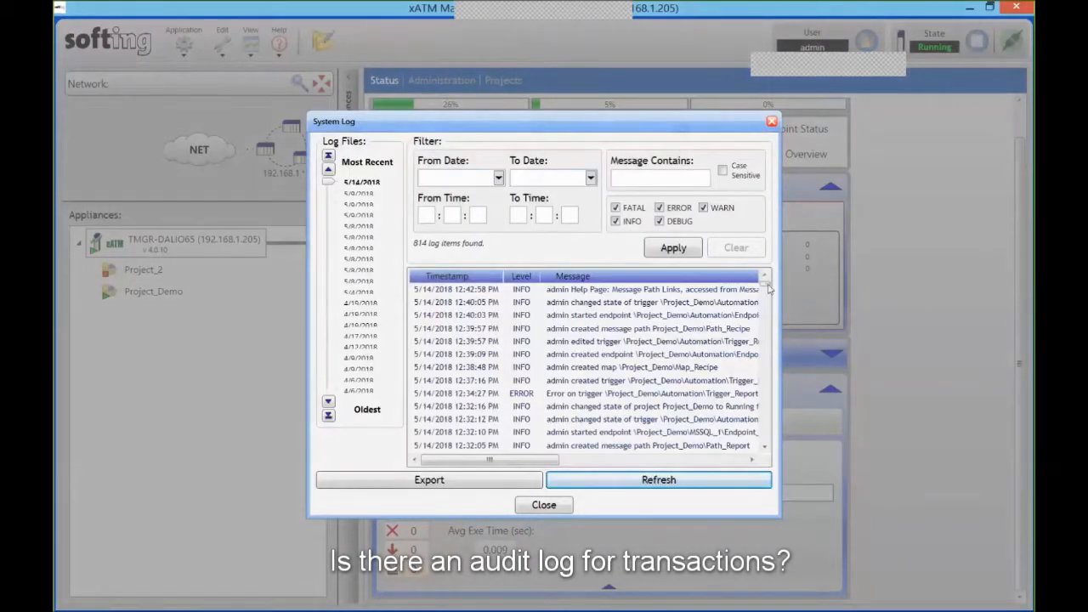
- Read the full 12:34:27 PM Trigger_Report ERROR entry in a widened log, then close it
click(617, 395)
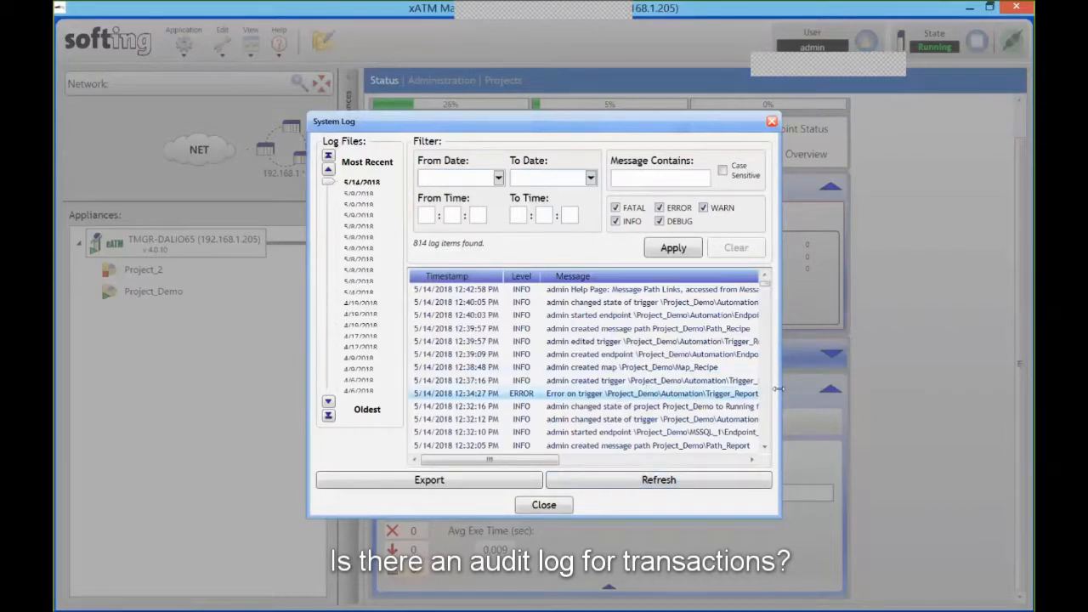
drag(778, 389, 942, 381)
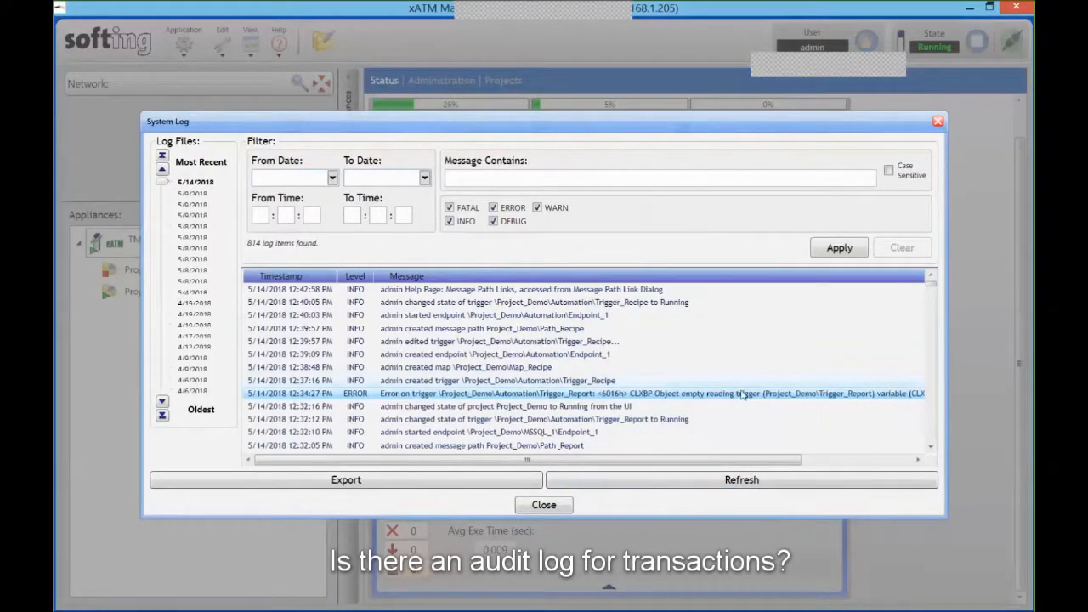
double_click(727, 396)
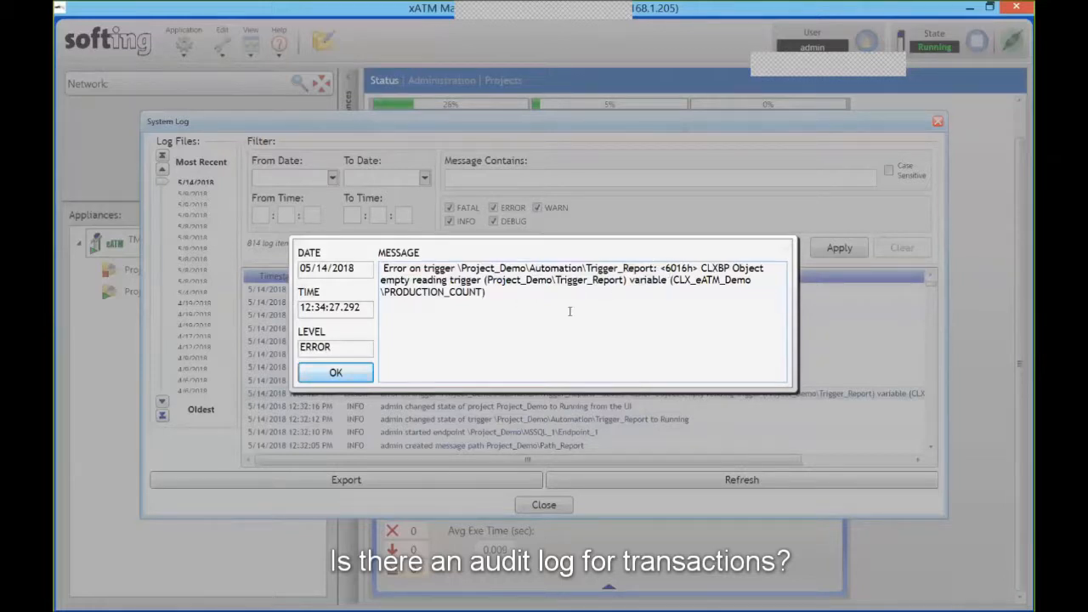
click(340, 374)
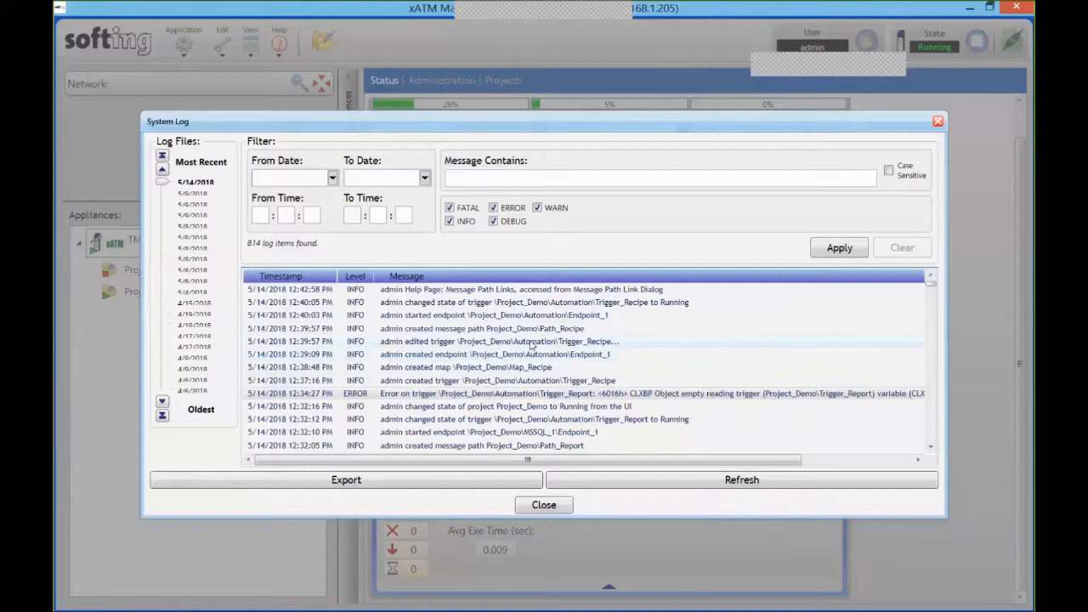
click(544, 505)
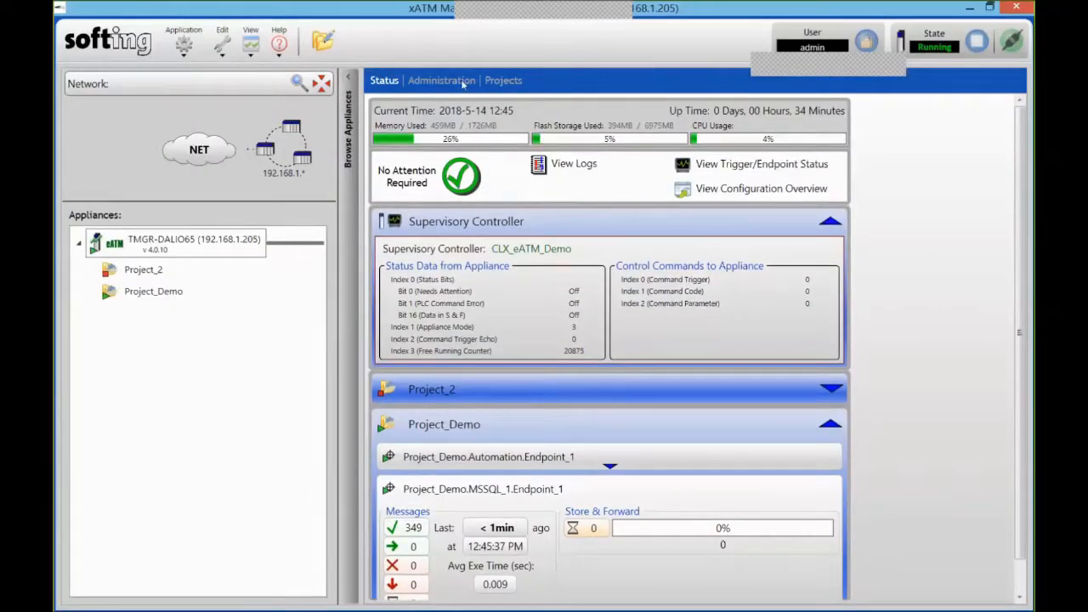
click(464, 83)
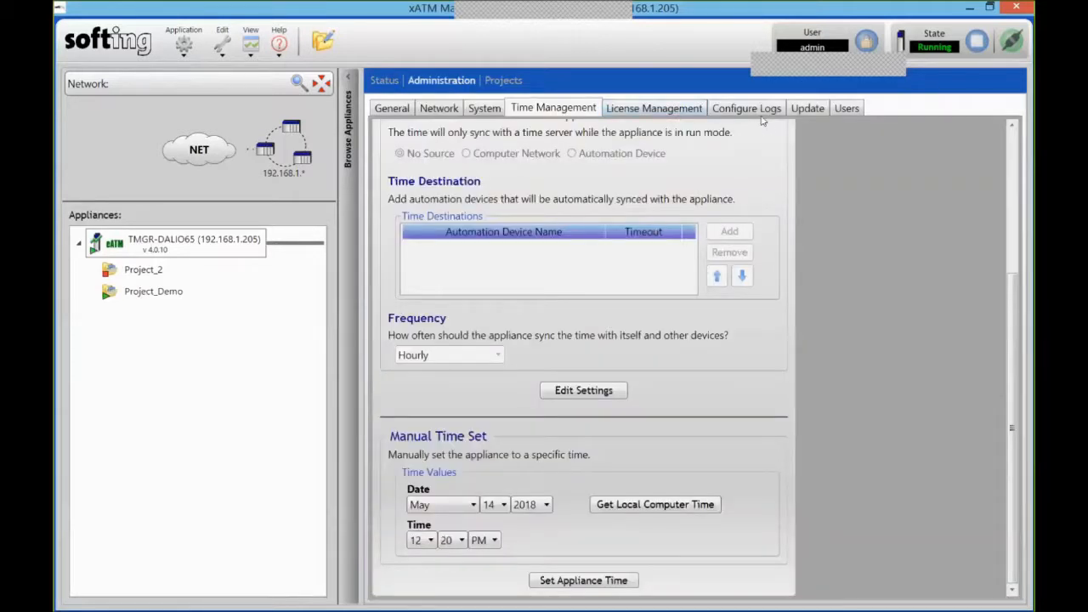
click(761, 114)
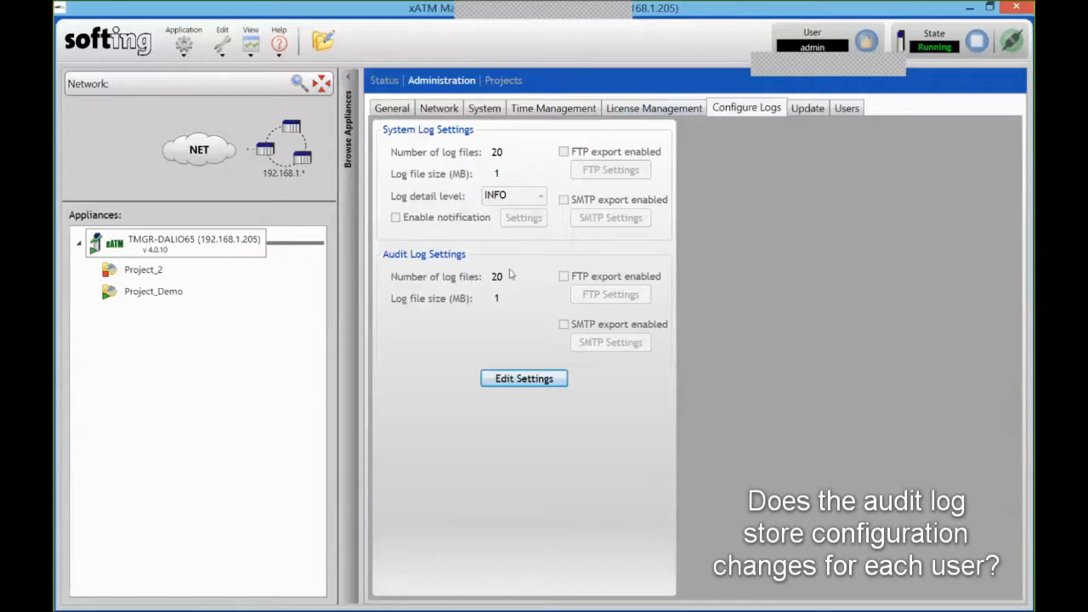
click(384, 80)
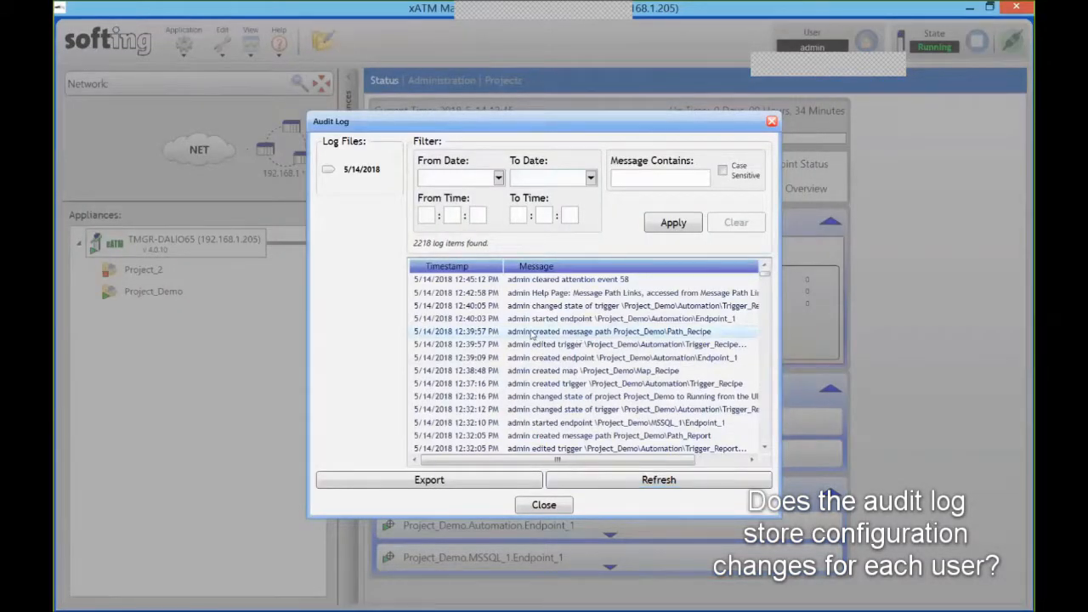
- Browse the audit log entries, including the Path_Recipe creation, then list the appliance users
click(668, 333)
scroll(600, 398, down, 1)
scroll(600, 398, down, 10)
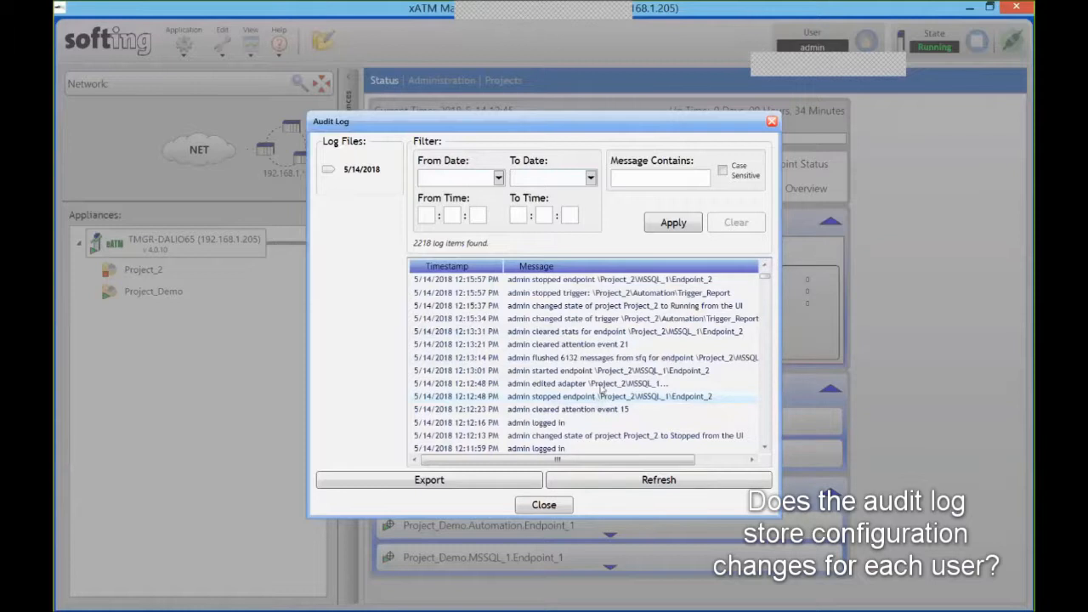
scroll(601, 389, up, 11)
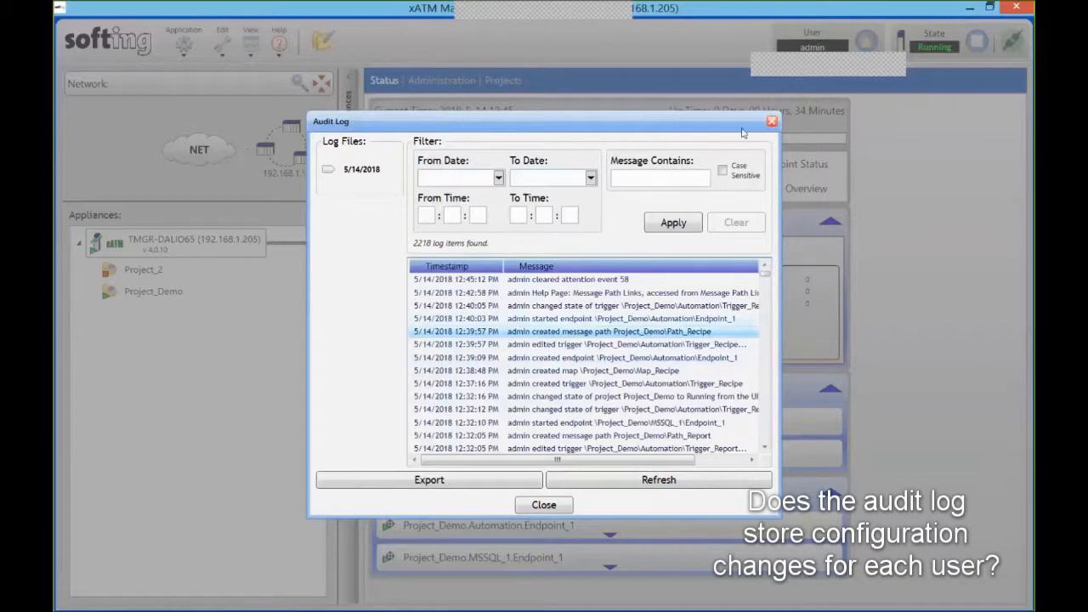
click(774, 122)
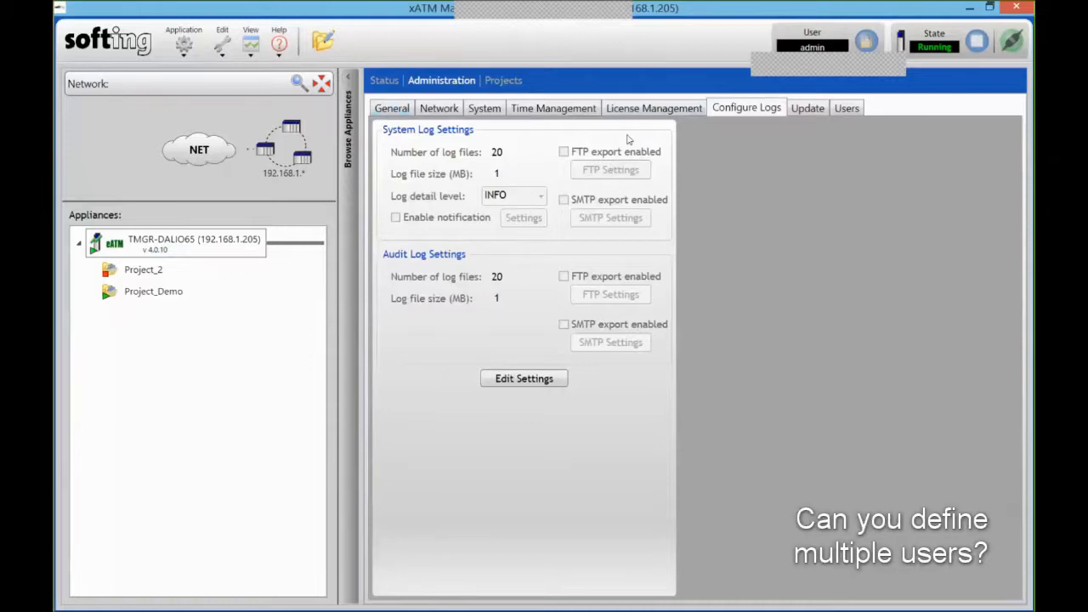
click(844, 109)
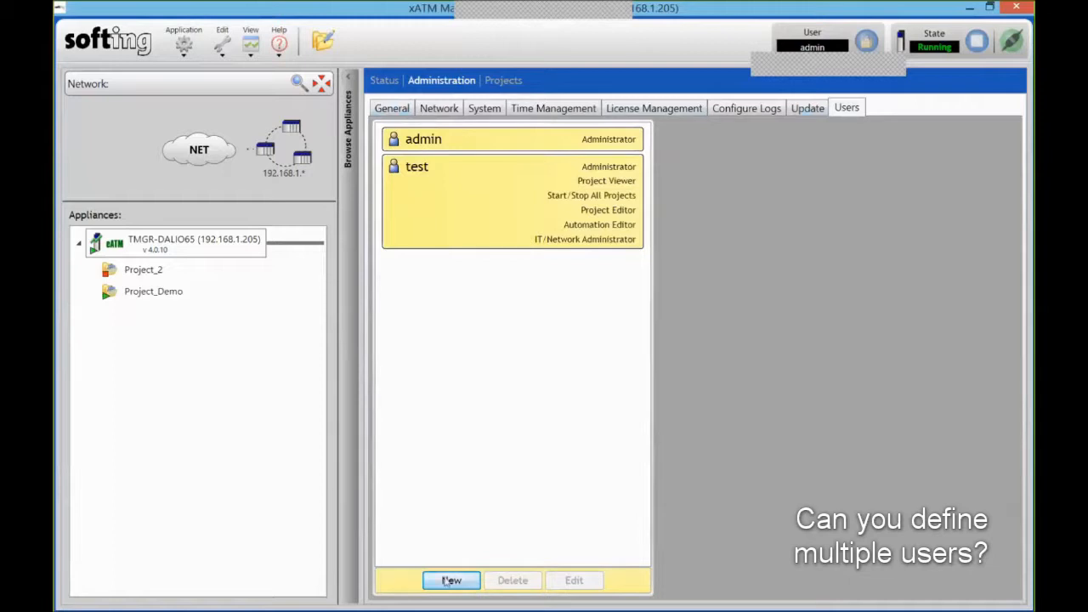
key(Return)
scroll(442, 352, down, 2)
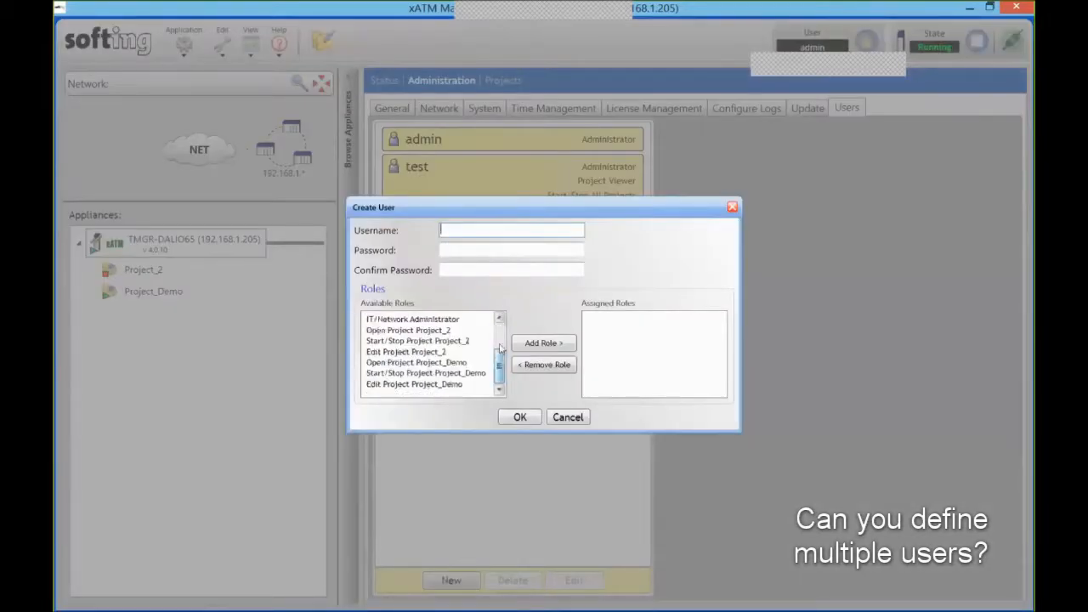
scroll(442, 352, up, 2)
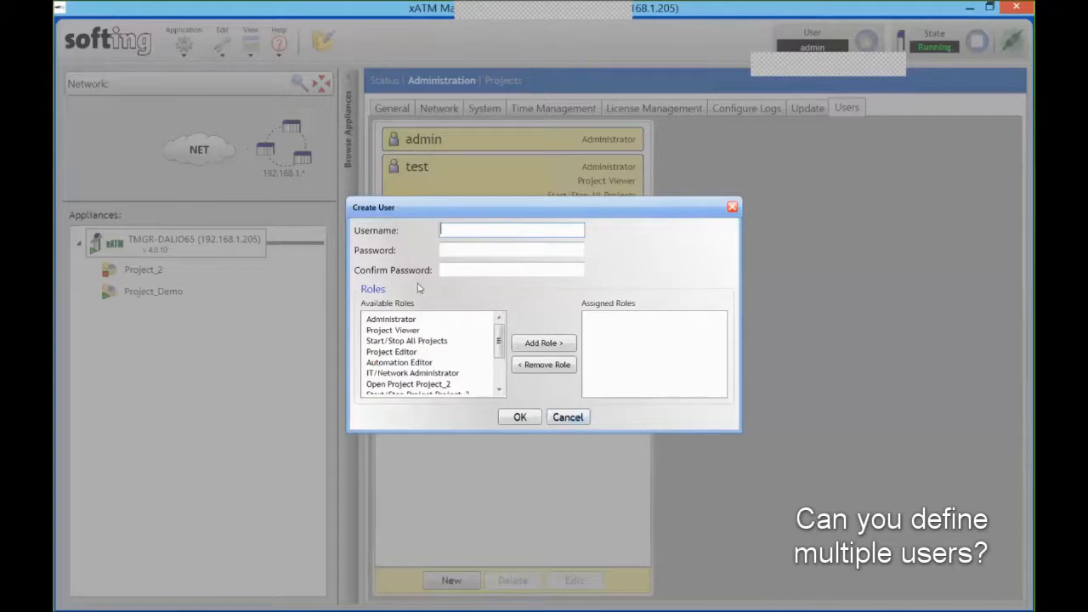
click(568, 417)
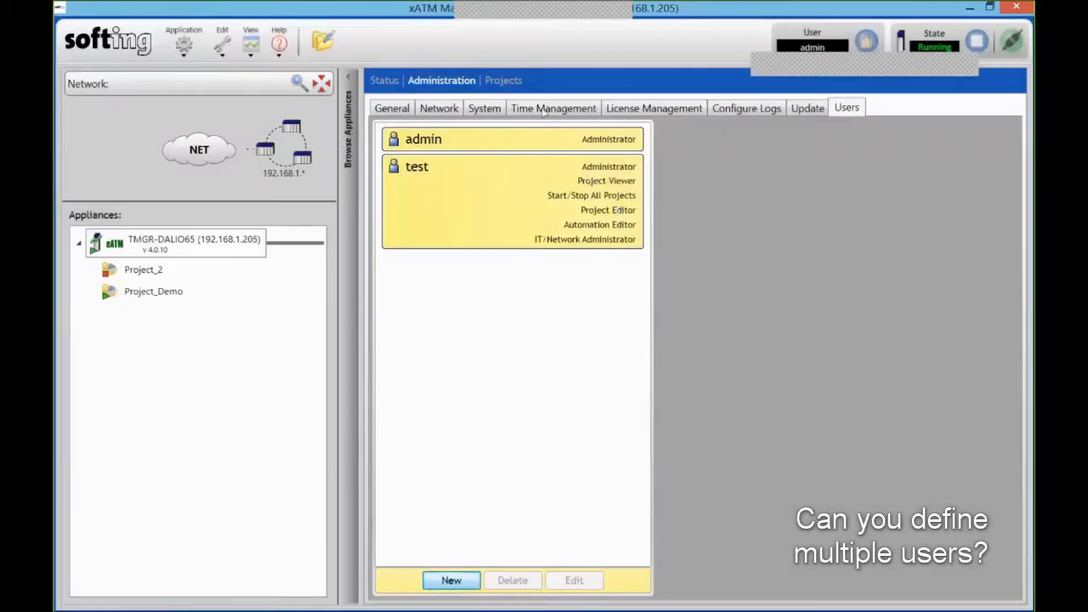
- Show the System tab's backup and restore options
click(480, 109)
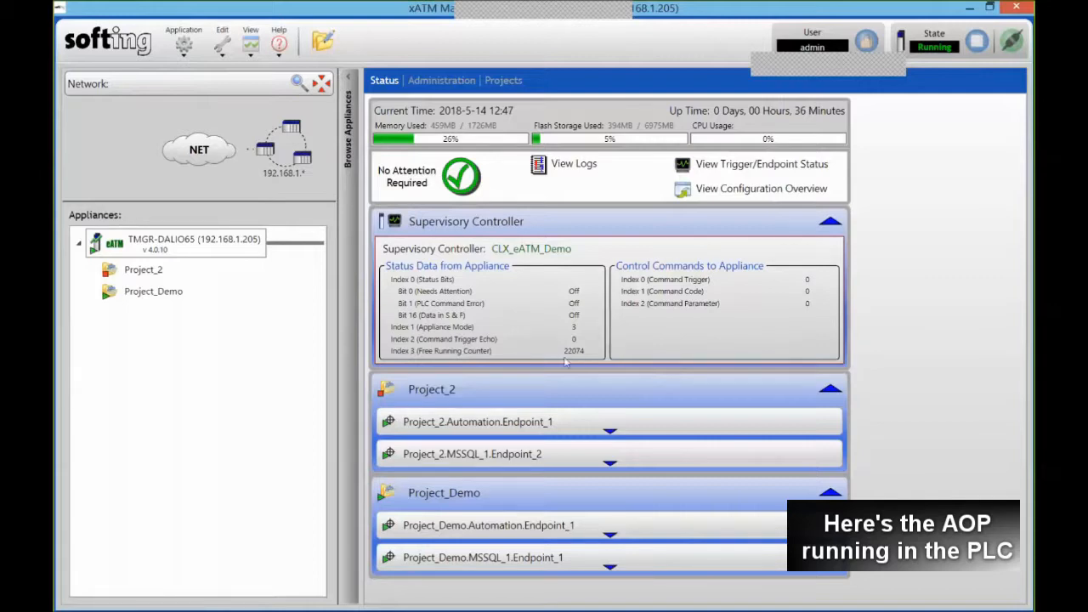
- In Logix Designer, review the eATM_tManager module properties from the I/O configuration
mouse_move(417, 602)
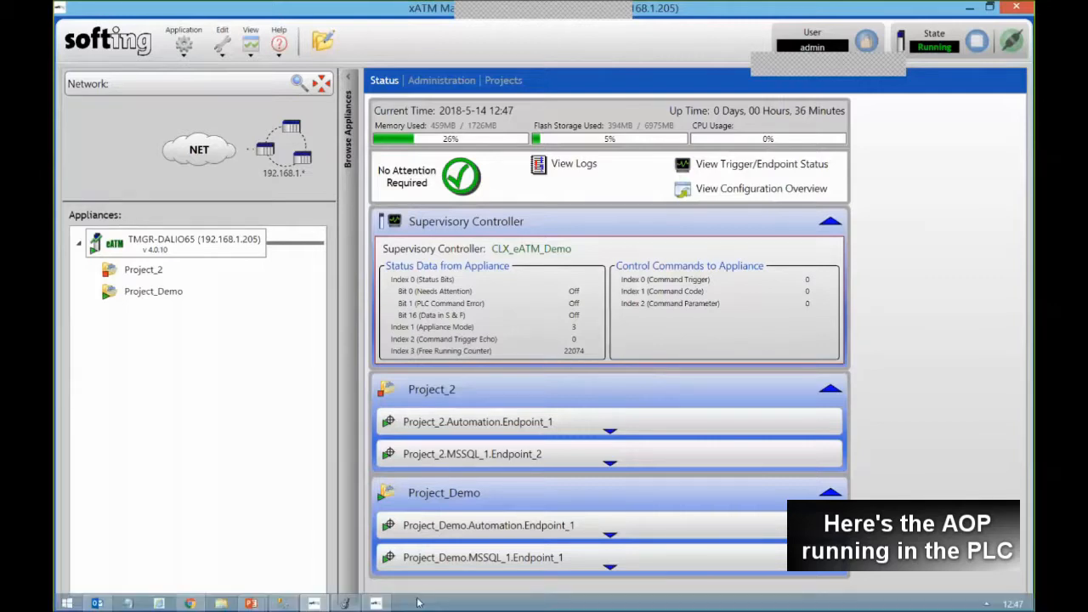
click(343, 604)
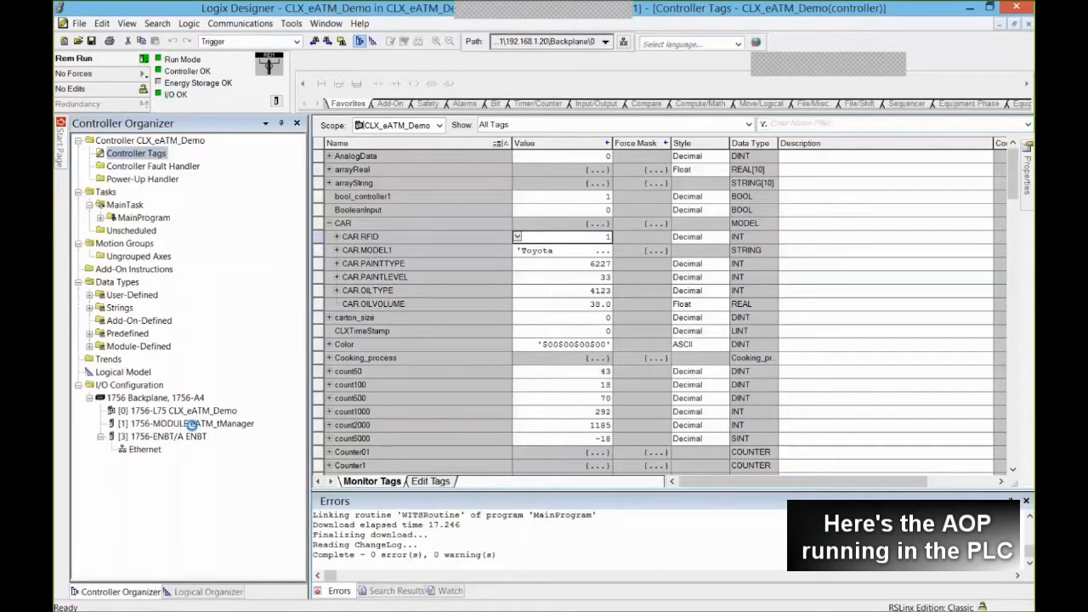
click(183, 424)
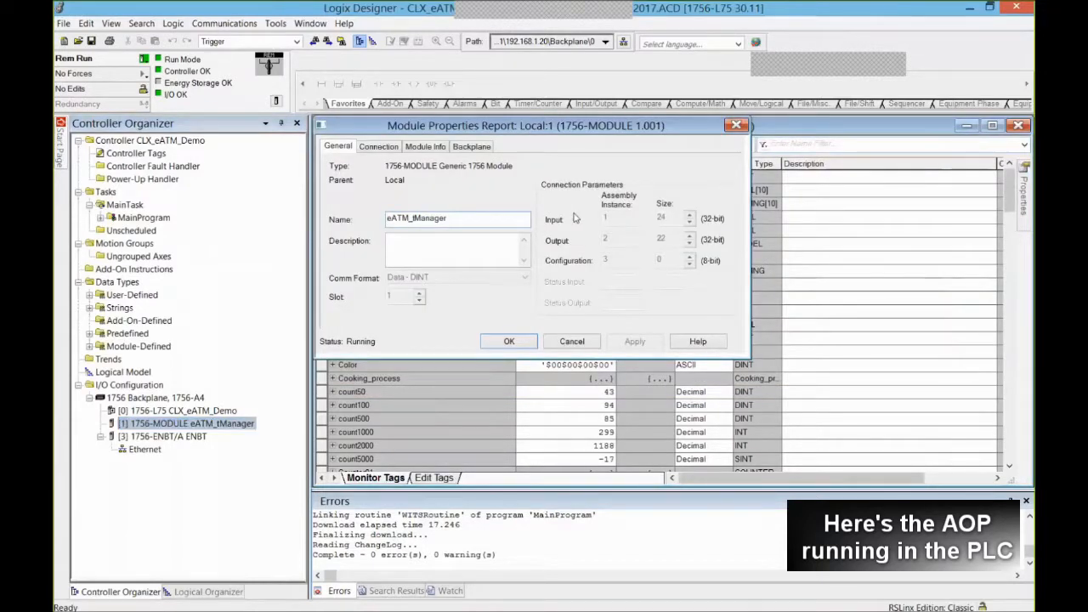
click(568, 341)
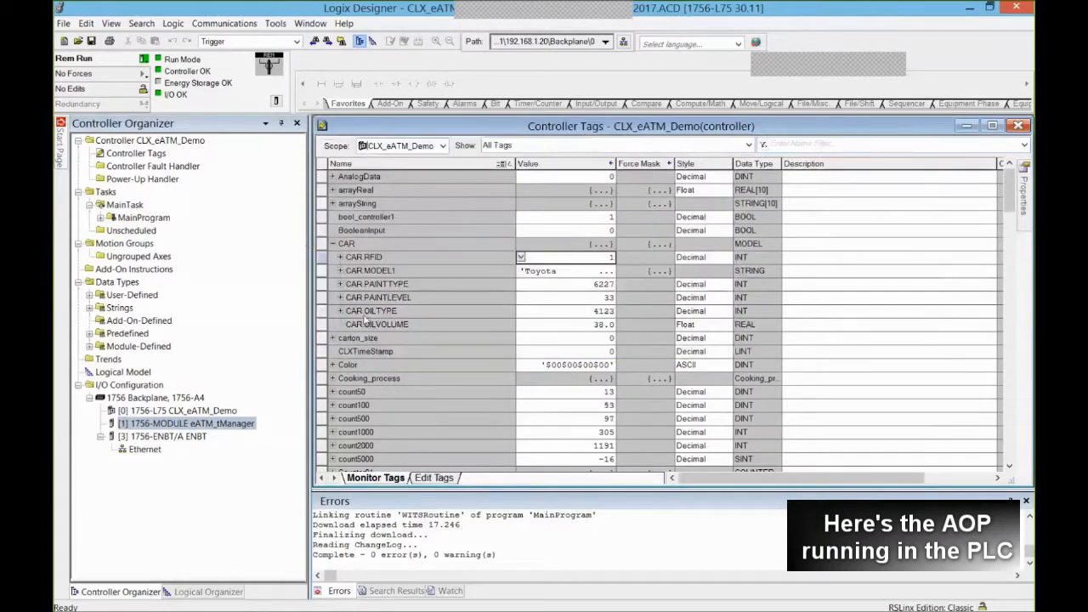
- Expand Local:1:O.Data and Local:1:I.Data in Controller Tags to show their live values
scroll(350, 365, down, 15)
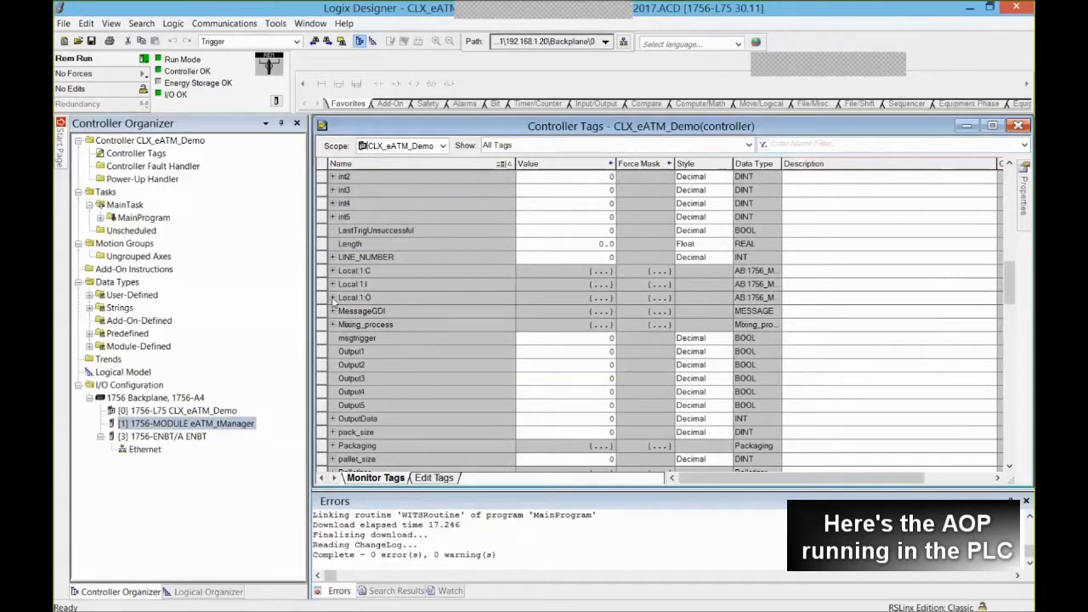
click(333, 297)
click(341, 311)
scroll(477, 264, down, 3)
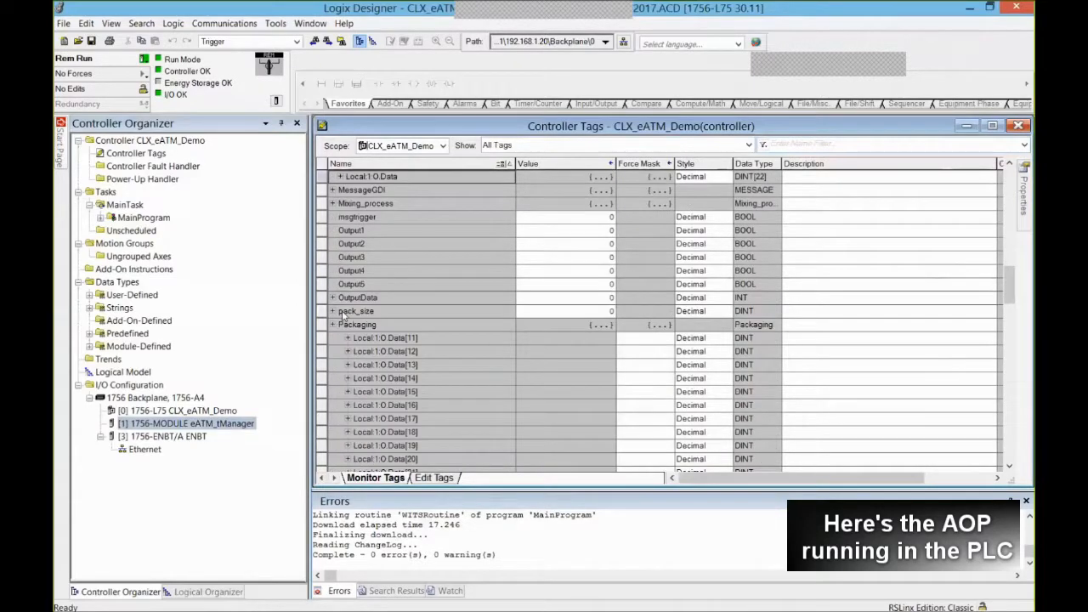
scroll(476, 265, up, 2)
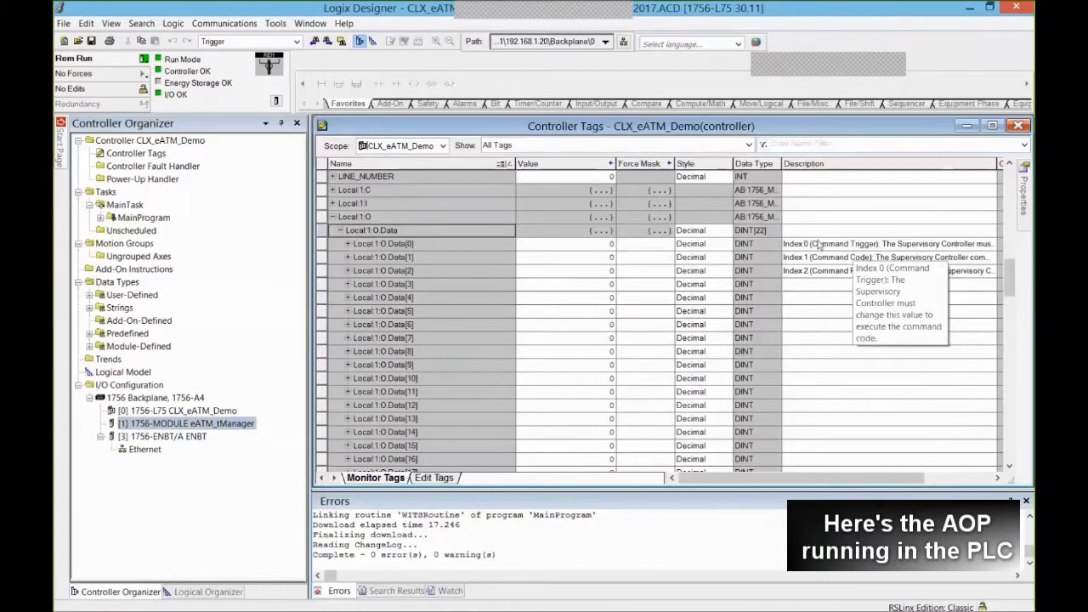
click(335, 206)
click(333, 204)
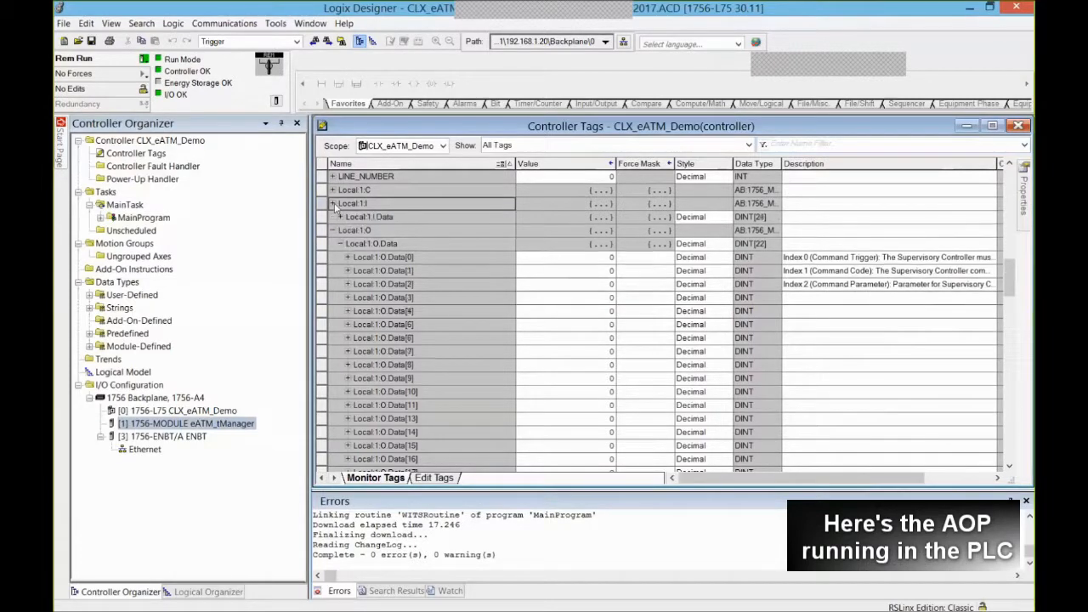
click(340, 216)
click(340, 216)
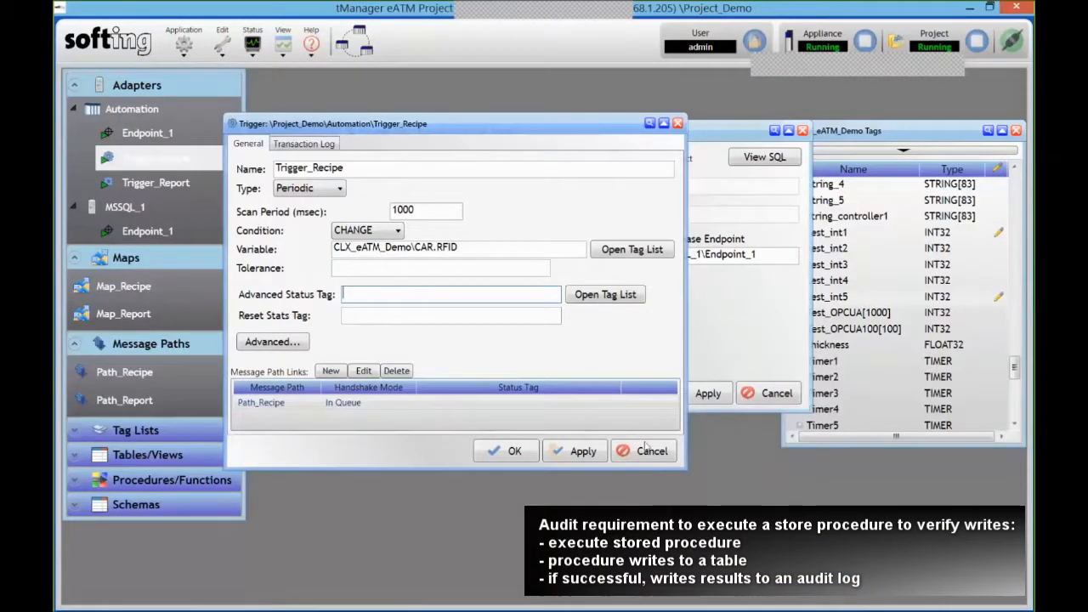
- Close the Trigger_Recipe, Path_Recipe and CLX_eATM_Demo tags windows without changes
click(646, 449)
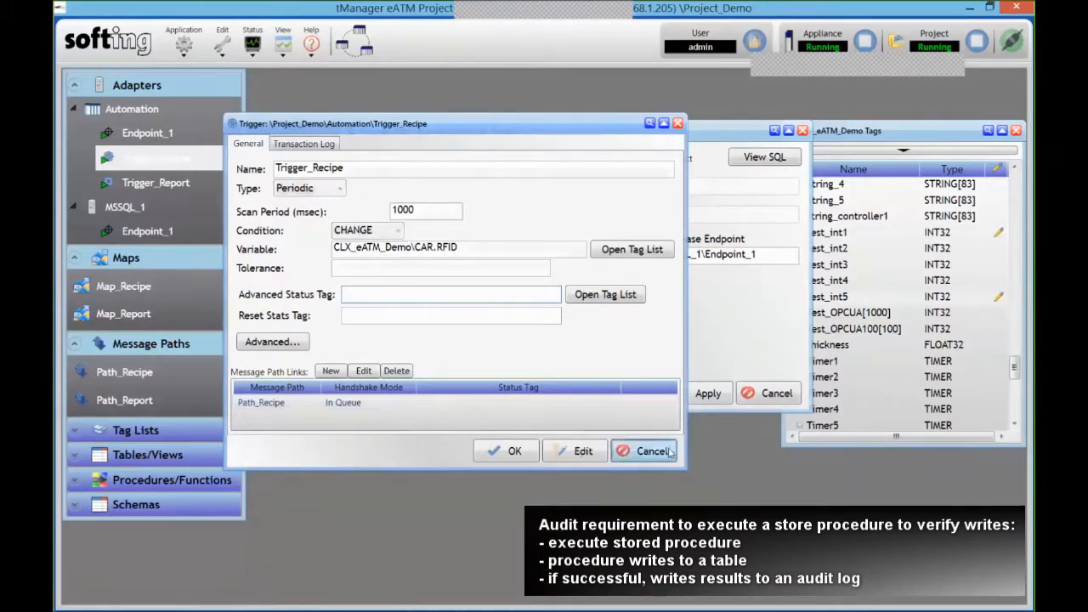
click(769, 394)
click(1016, 133)
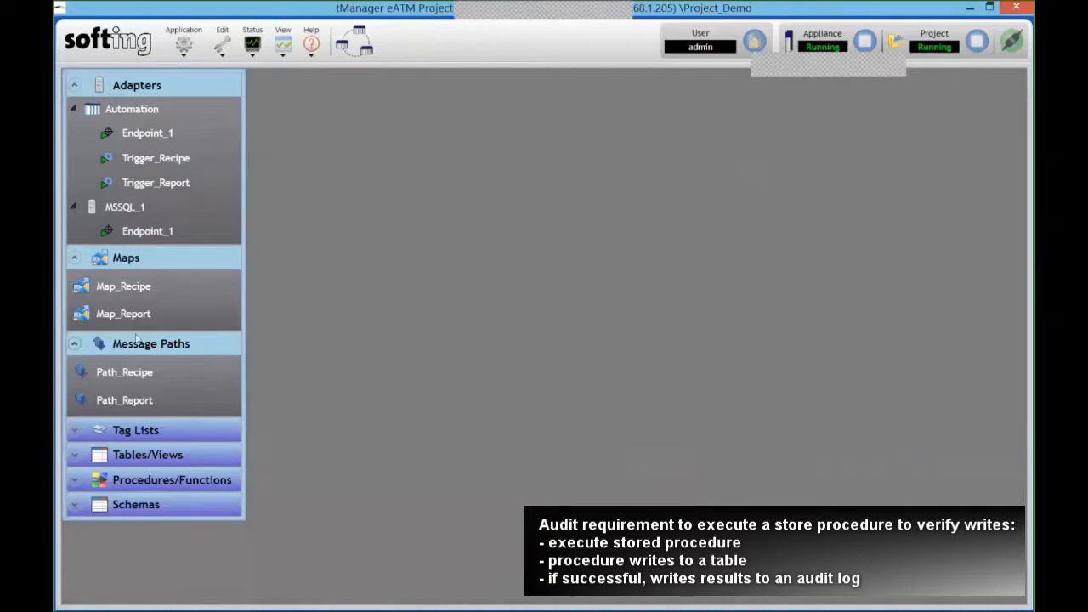
- Create a new Procedure/Function message path, Path_1, under the message paths
click(176, 380)
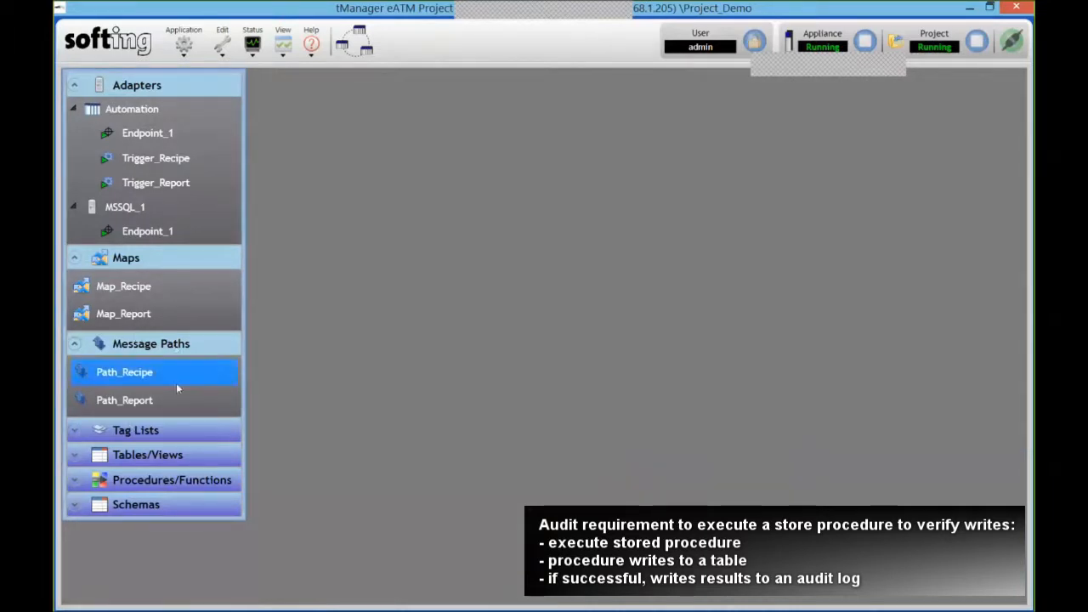
right_click(176, 383)
mouse_move(246, 393)
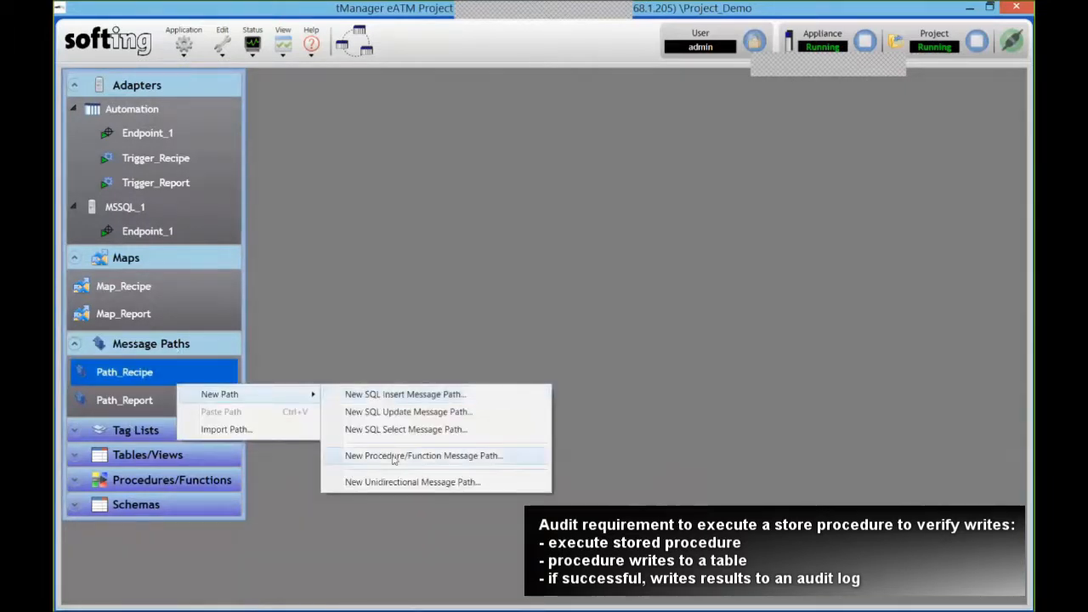
click(482, 465)
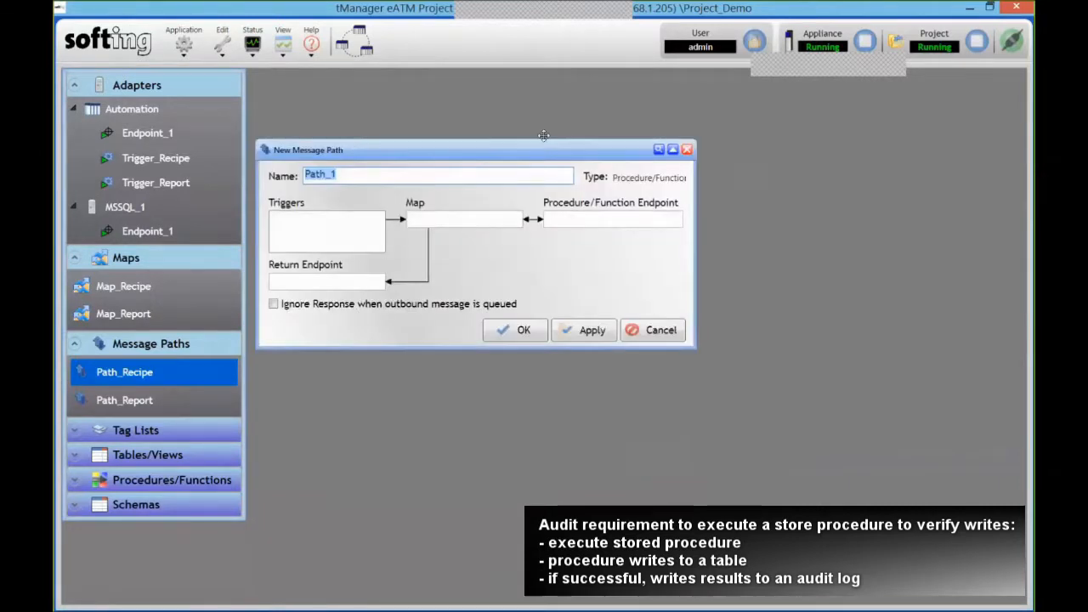
drag(454, 152, 557, 124)
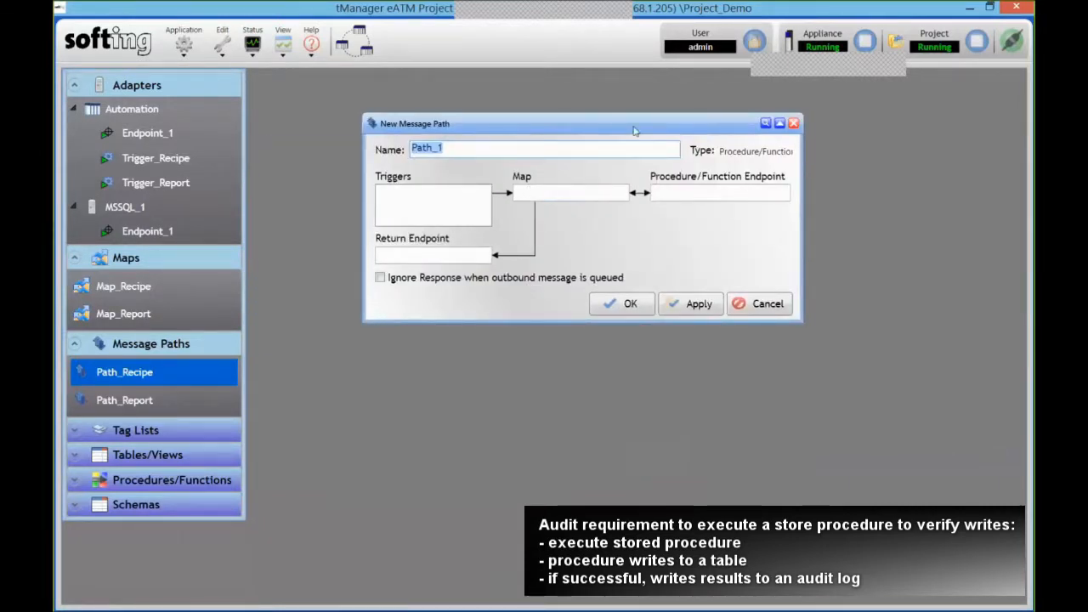
drag(634, 127, 634, 98)
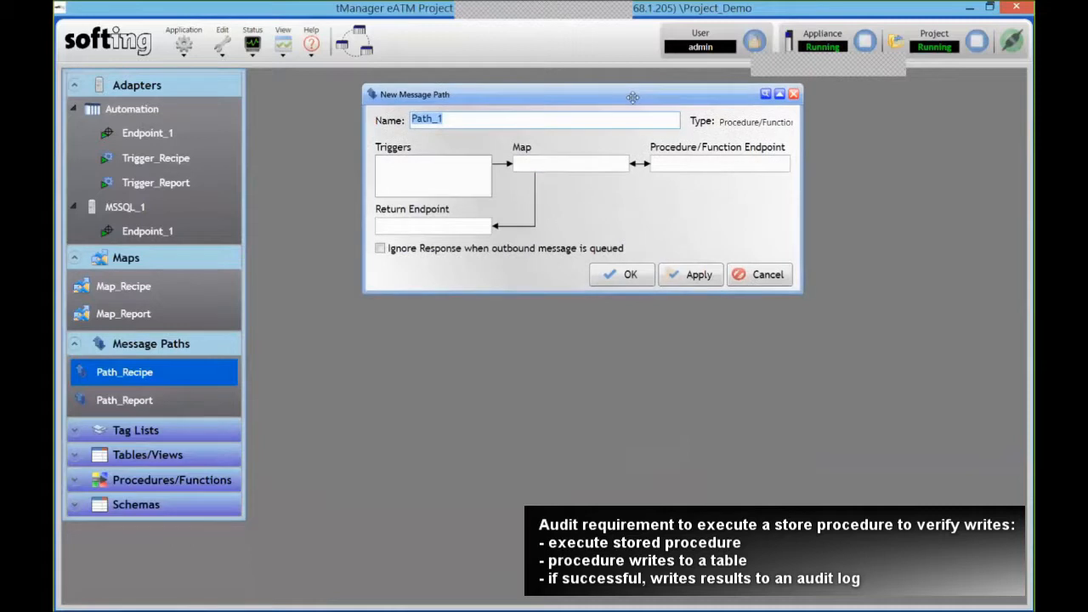
- Start a new Procedure/Function map, Map_1, from Map_Recipe
right_click(184, 285)
mouse_move(304, 298)
click(394, 316)
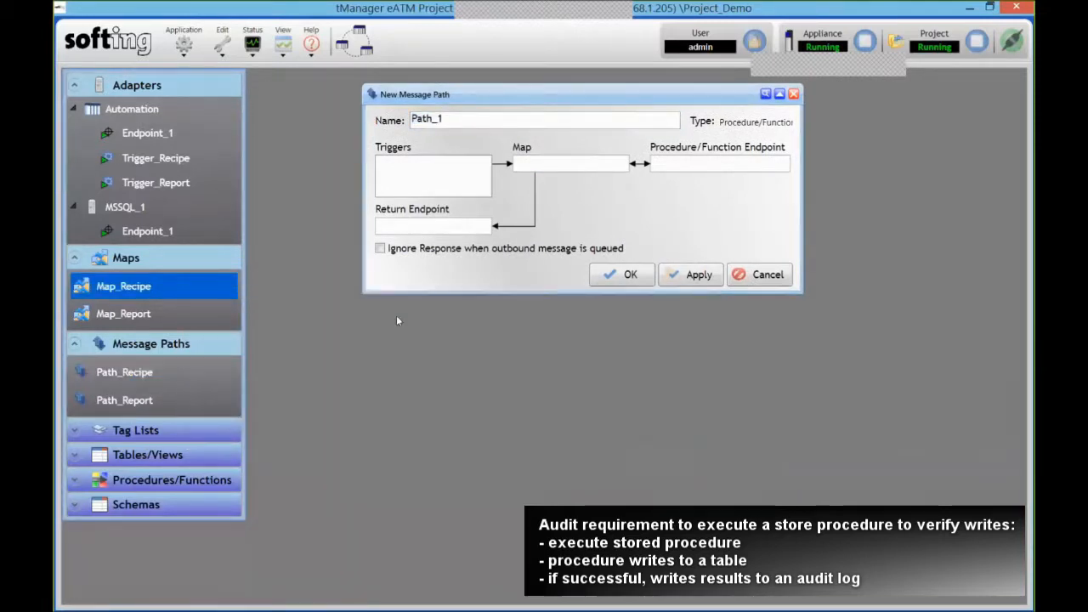
drag(535, 299, 535, 313)
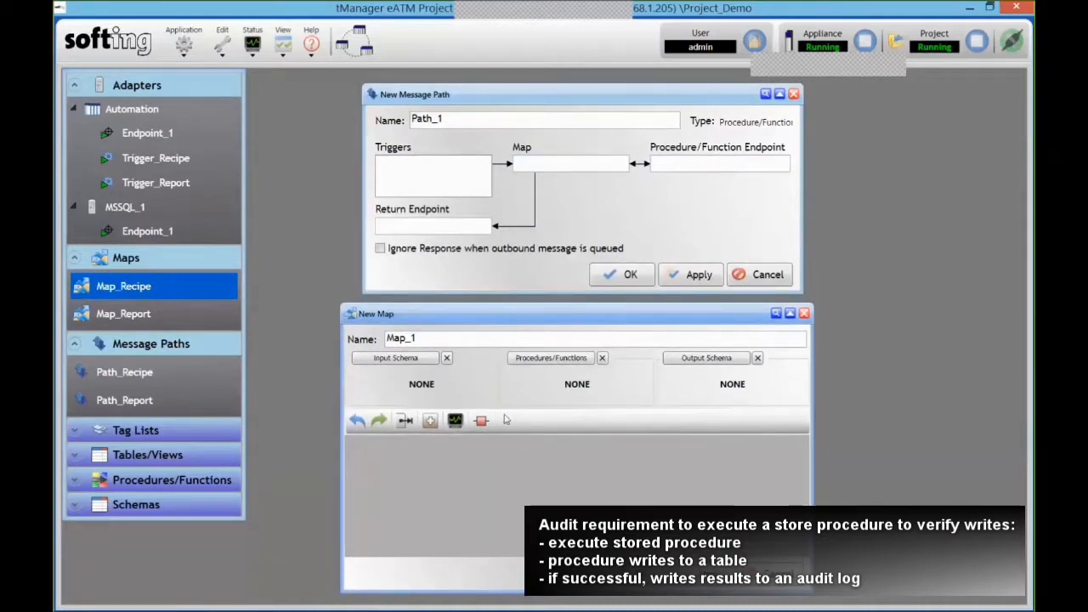
- Browse MSSQL_1's stored procedures and settle on Tyre_Recipe after checking Insert and Scaling
click(551, 358)
click(907, 117)
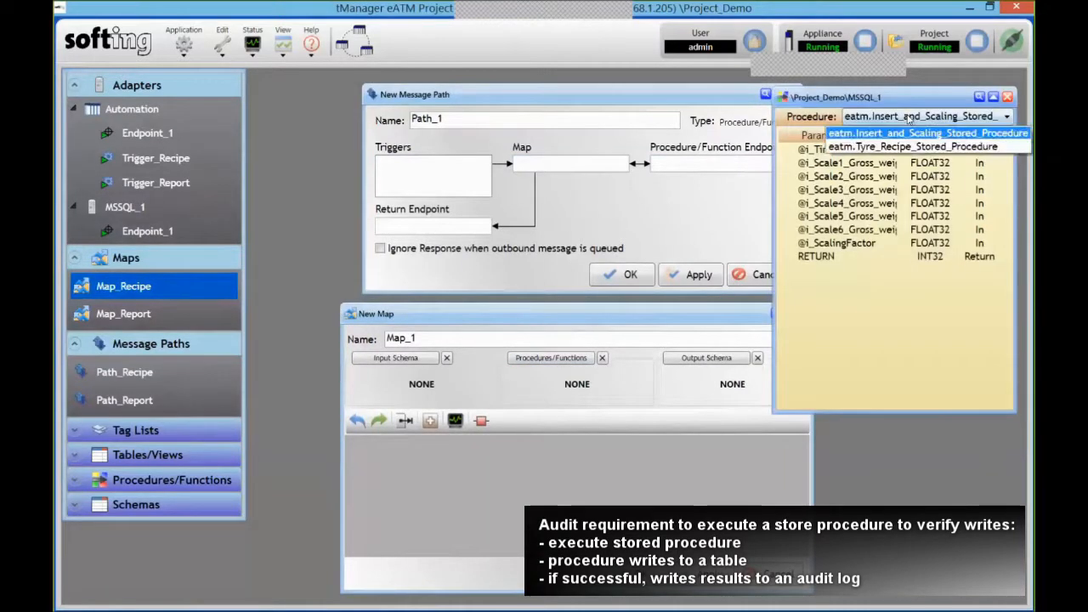
click(896, 132)
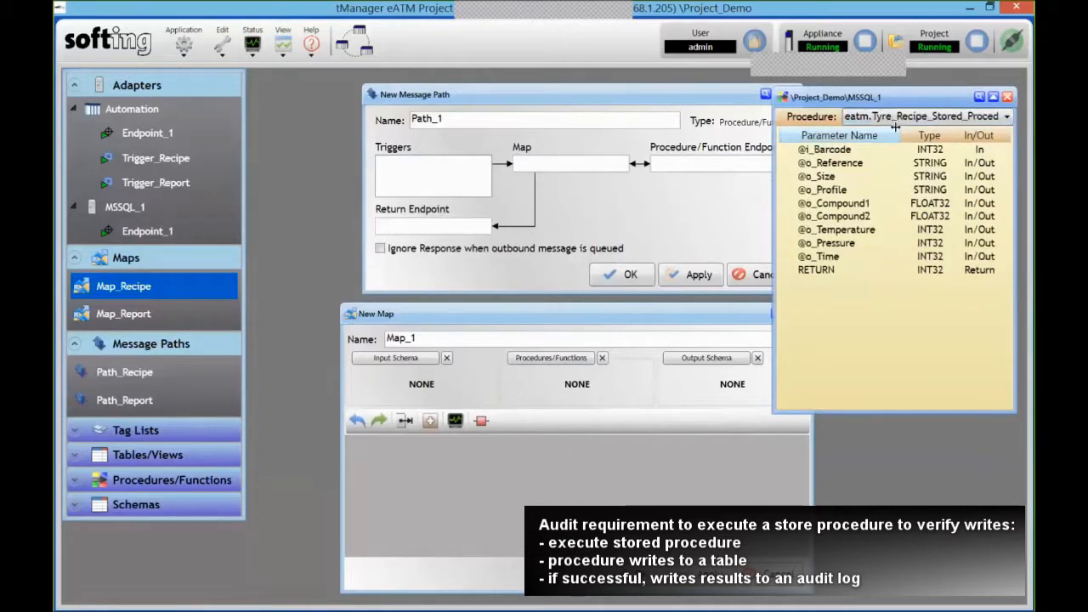
click(894, 119)
click(890, 132)
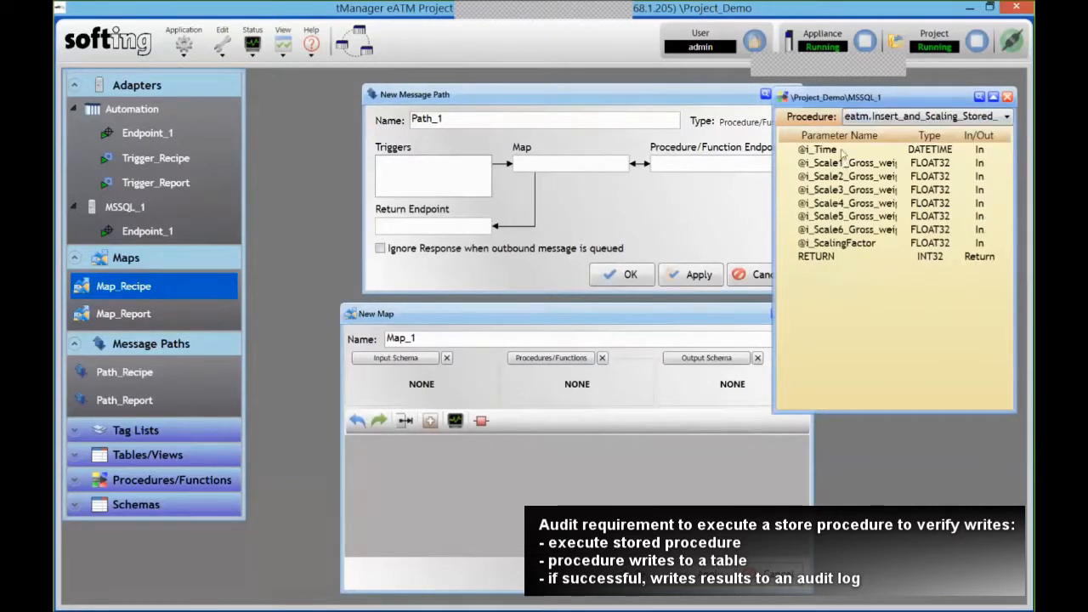
click(894, 117)
click(890, 145)
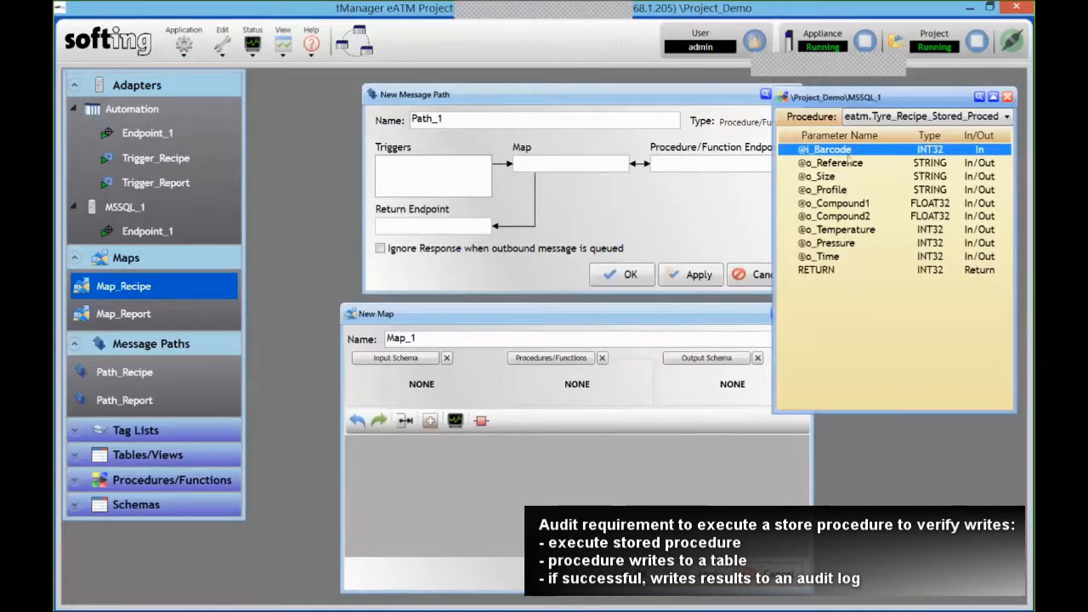
- Add all Tyre_Recipe parameters to Map_1 and map the test_int1 PLC tag as output
key(ctrl+a)
drag(848, 157, 558, 441)
click(649, 433)
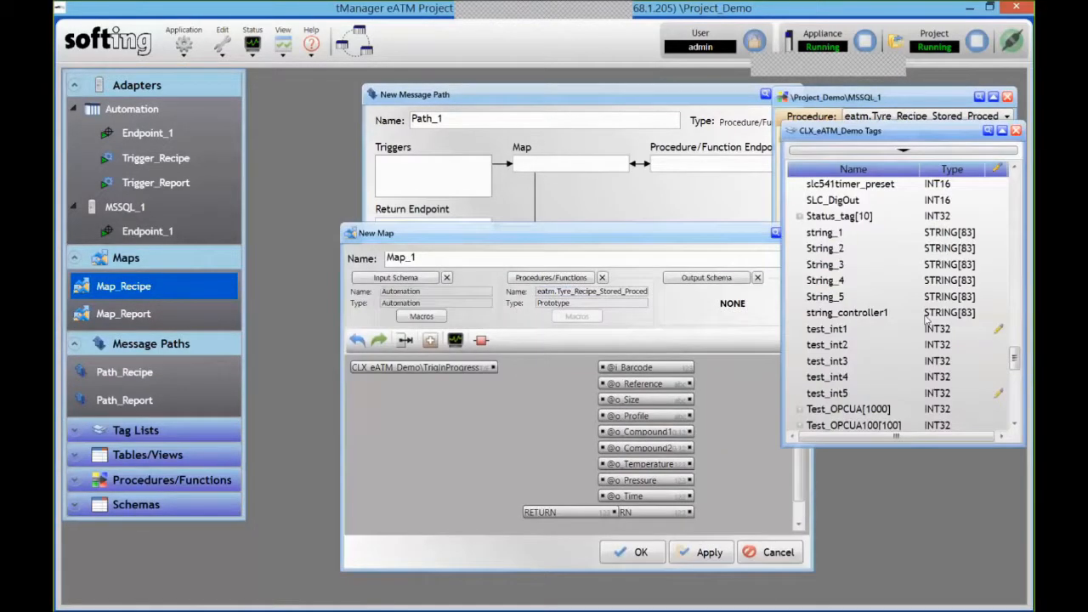
click(878, 333)
drag(878, 333, 749, 400)
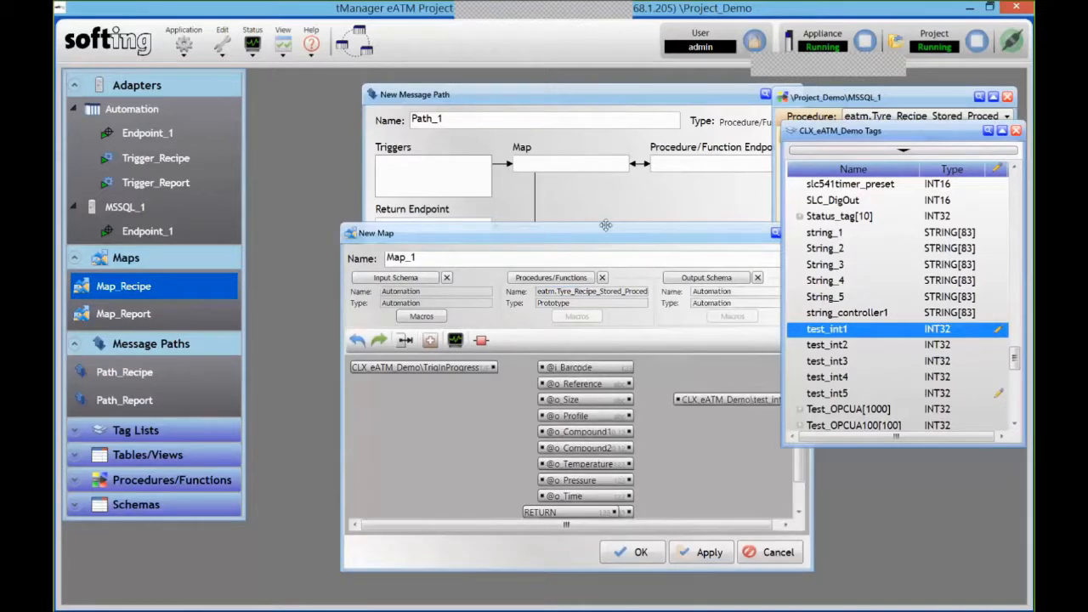
drag(605, 226, 555, 153)
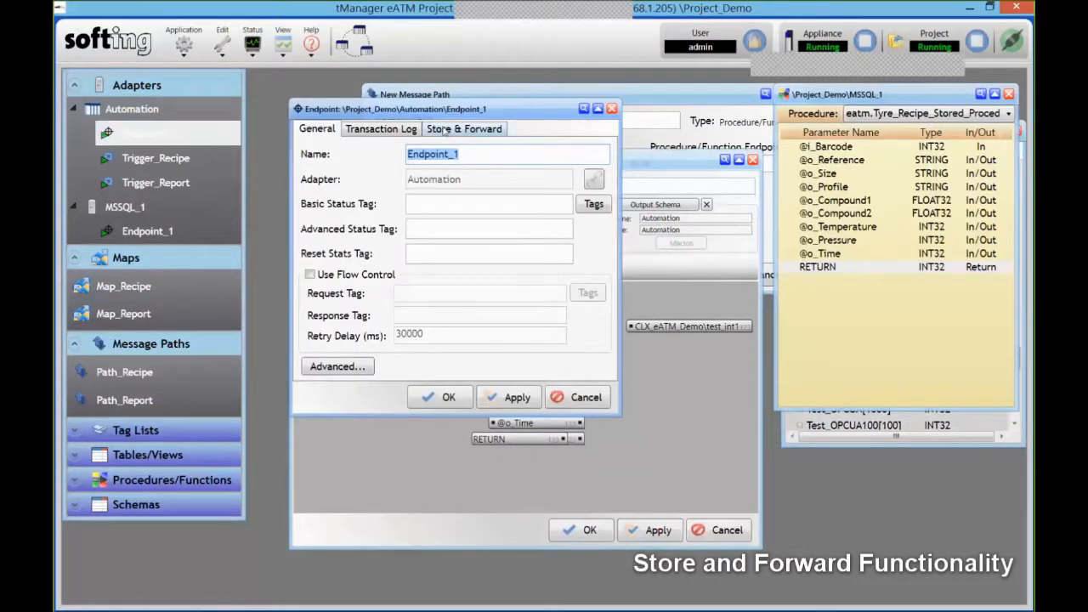
- Enable store-and-forward on Endpoint_1 with a 200 MB queue and turn on flow control
click(444, 129)
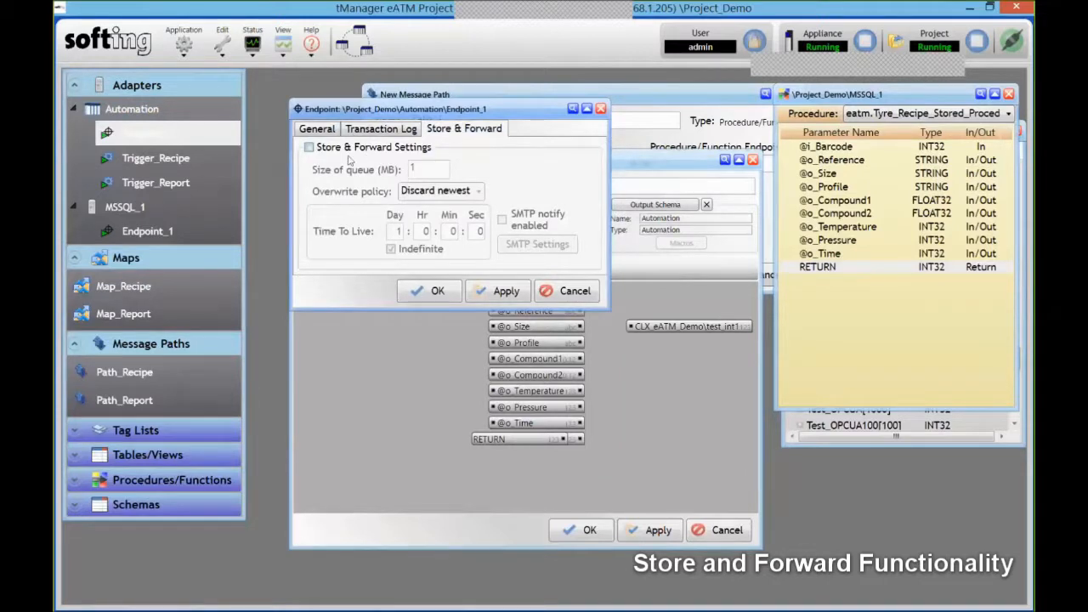
click(348, 148)
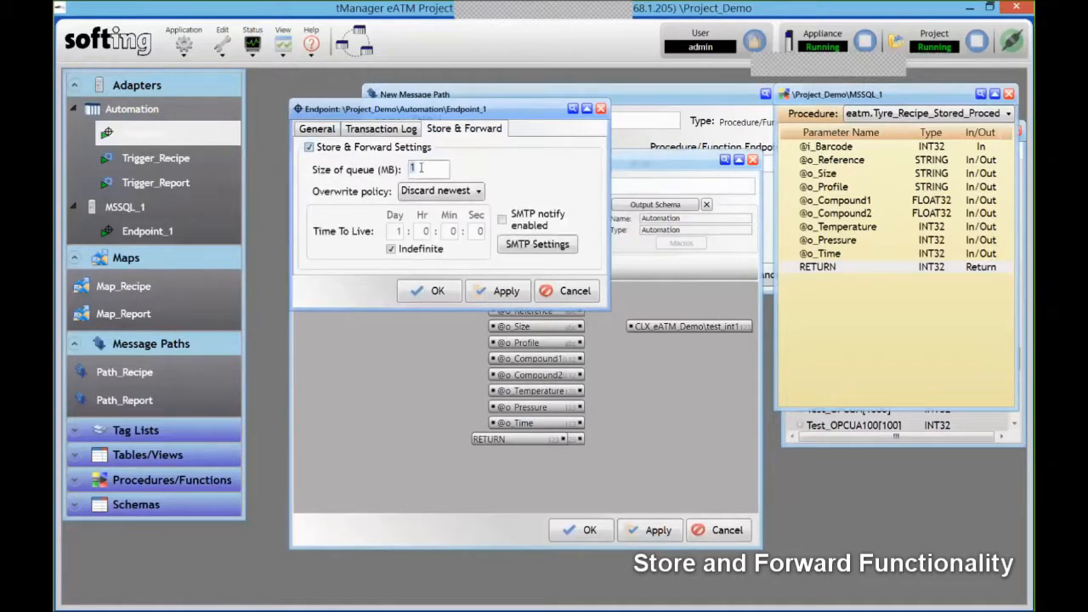
text(200)
click(315, 128)
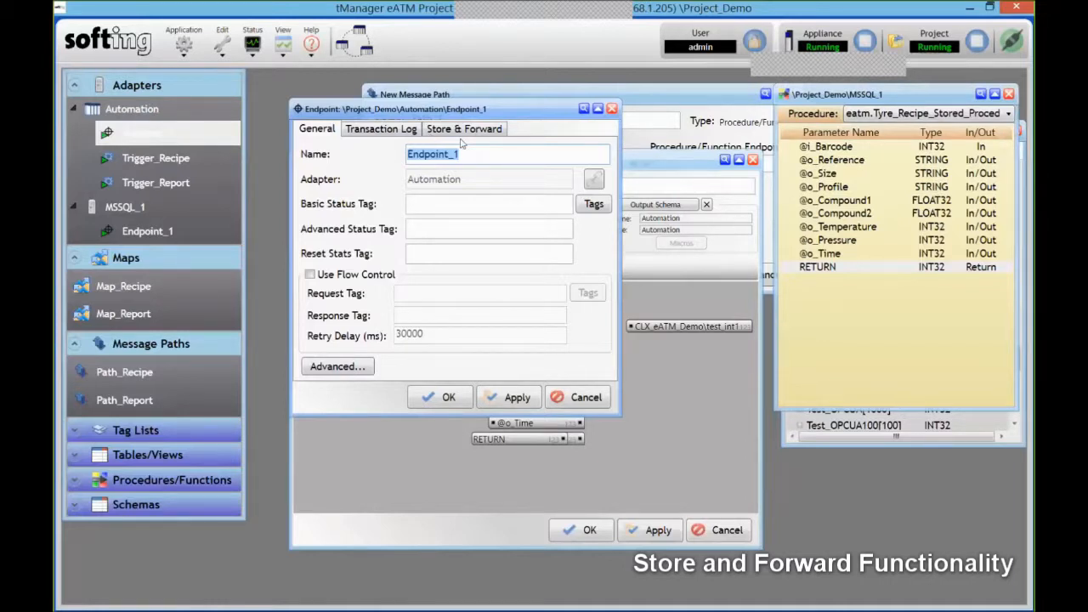
click(311, 275)
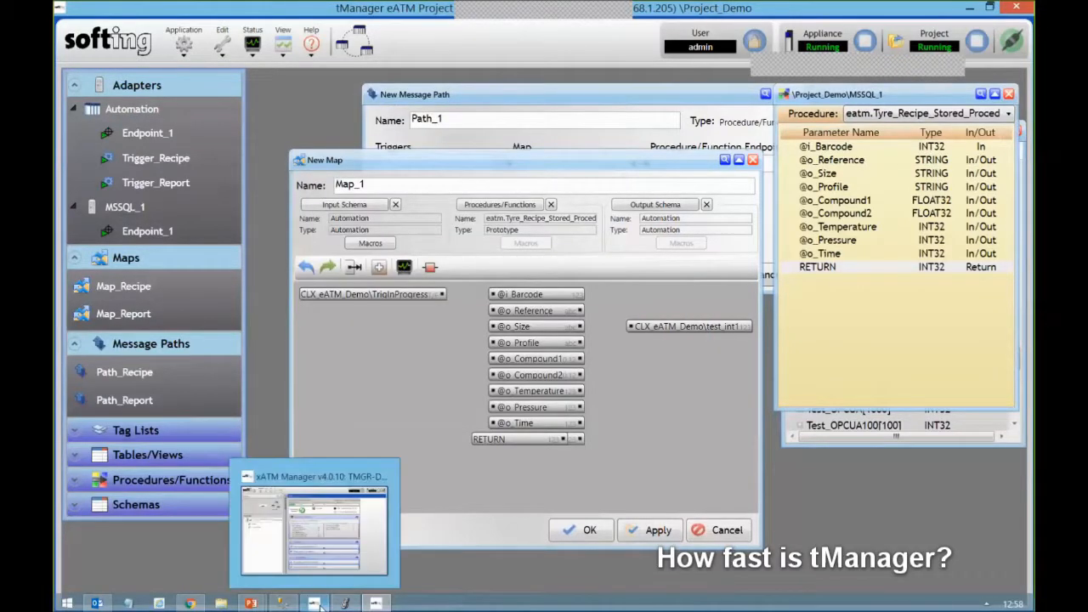
- Show xATM Manager's trigger/endpoint statistics, then return to Logix Designer's controller tags
click(318, 605)
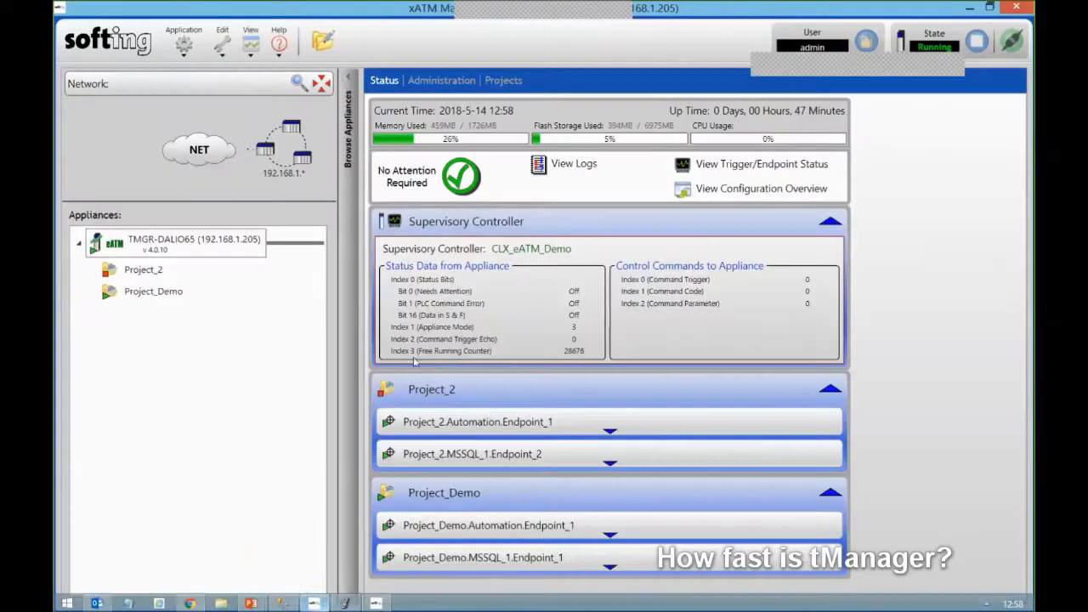
click(737, 166)
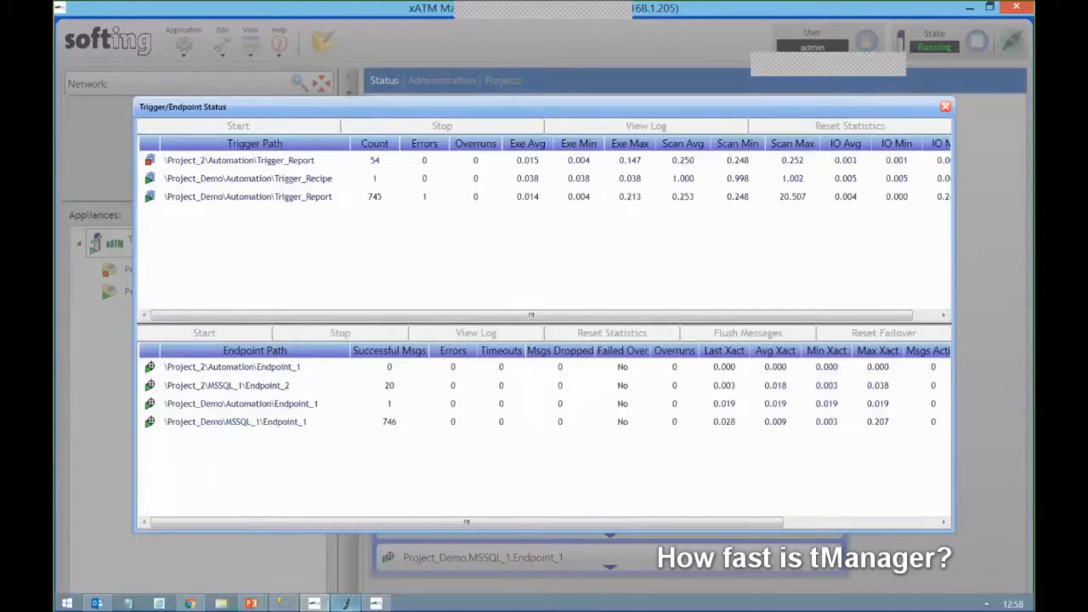
click(344, 602)
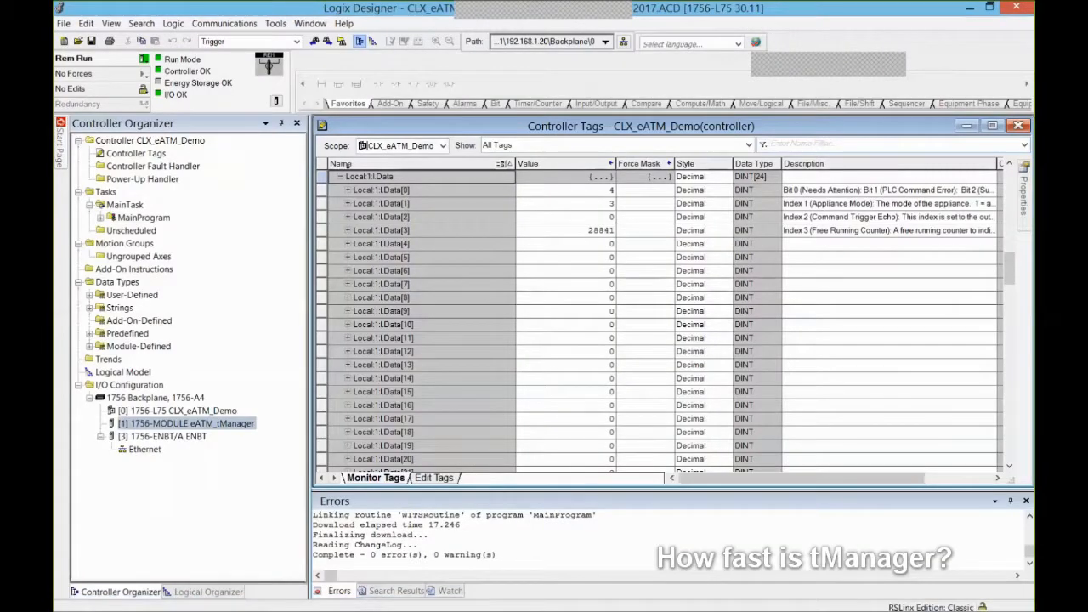
- Collapse Local:1:I.Data, set CAR.RFID to 5, then return to the trigger/endpoint statistics
click(341, 177)
scroll(496, 262, up, 2)
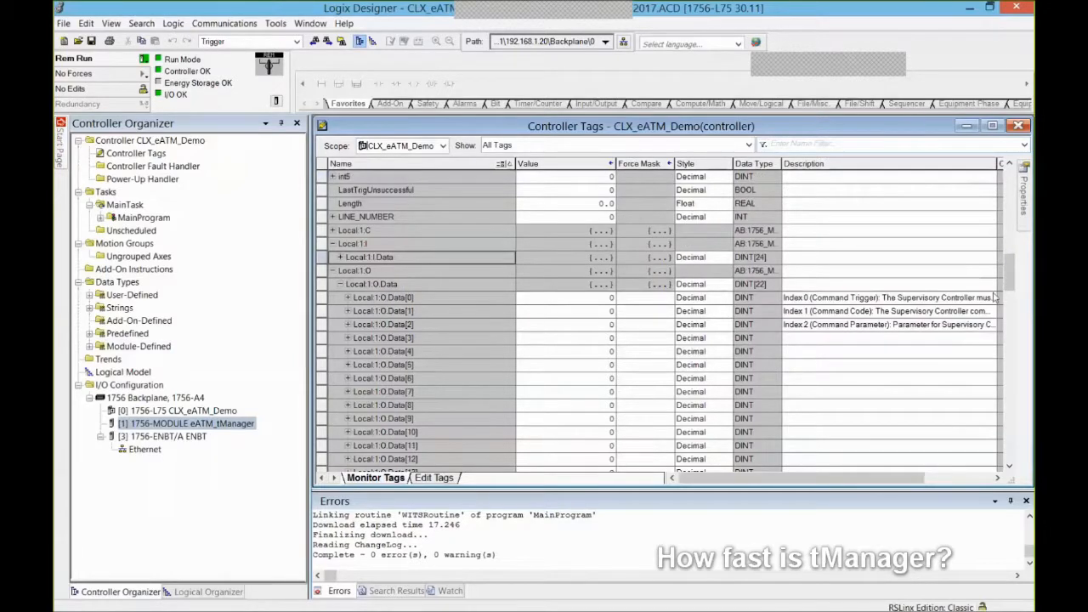
drag(1006, 283, 1009, 187)
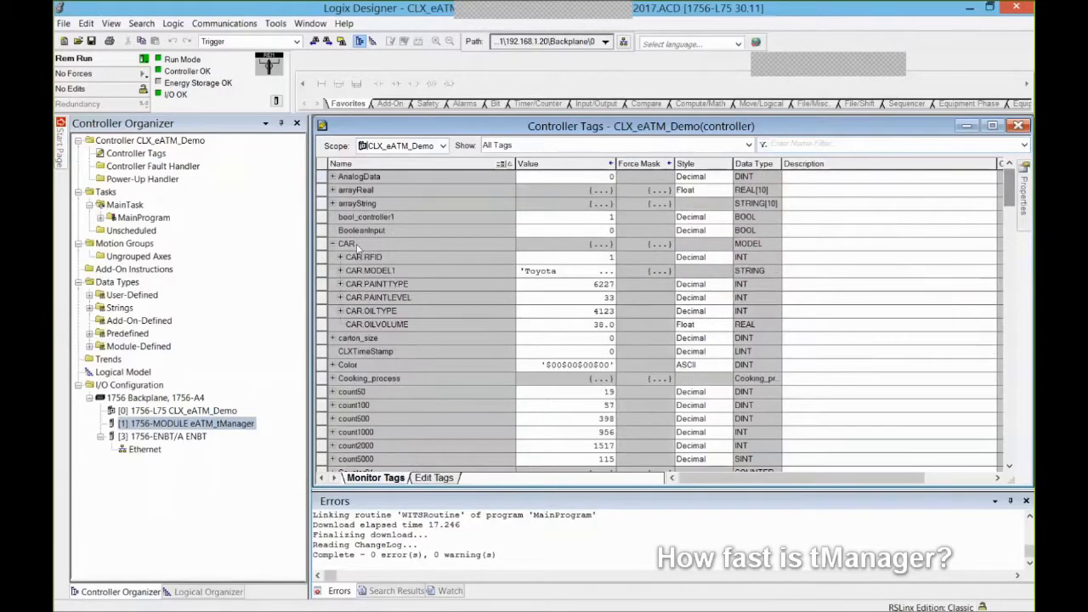
click(561, 270)
click(561, 258)
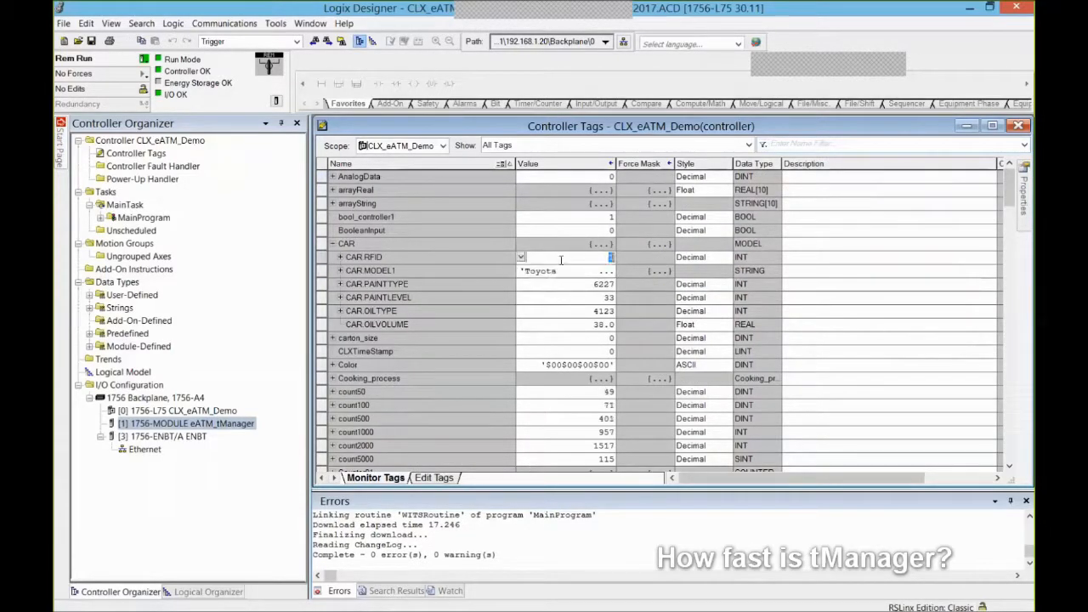
key(Return)
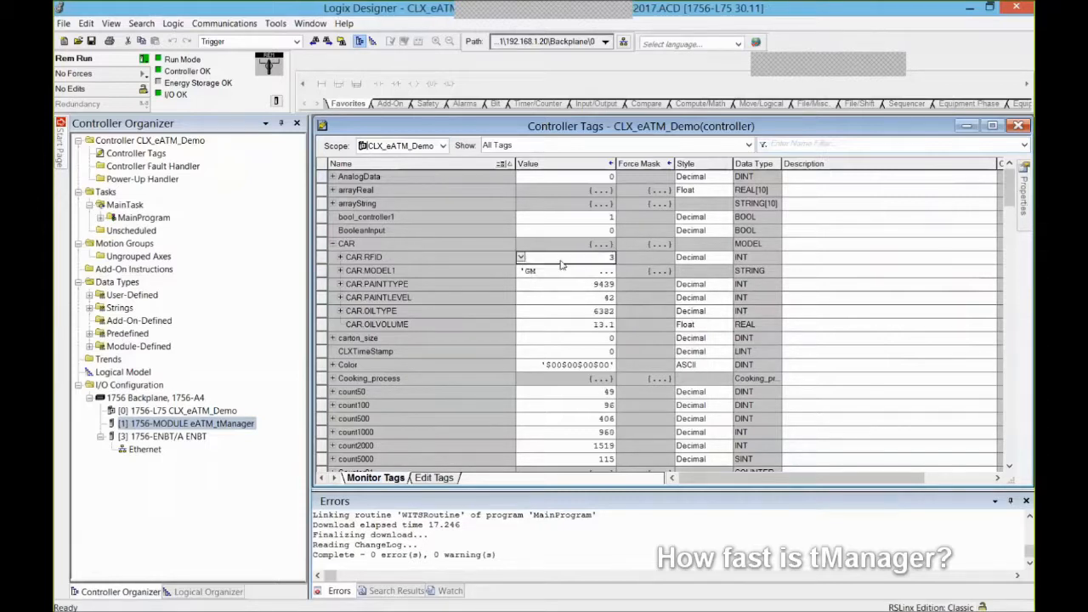
text(5)
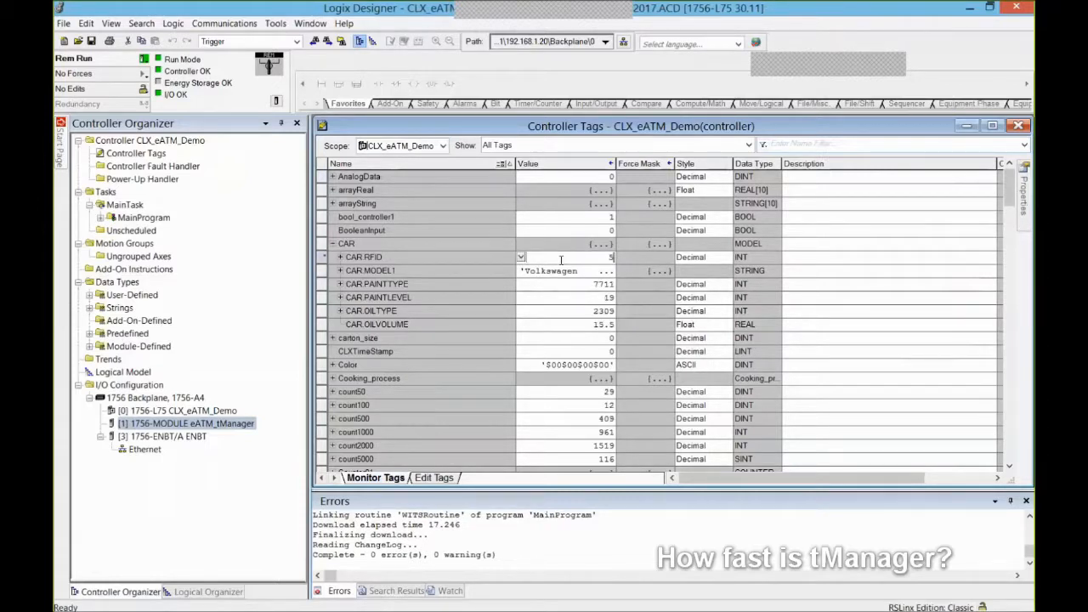
key(Return)
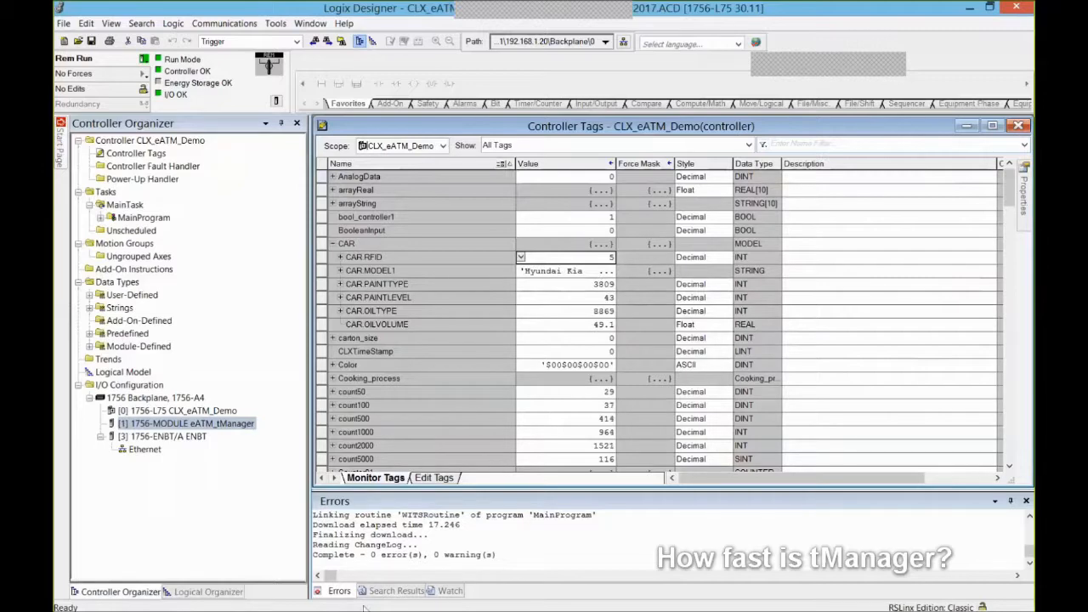
mouse_move(364, 608)
click(320, 605)
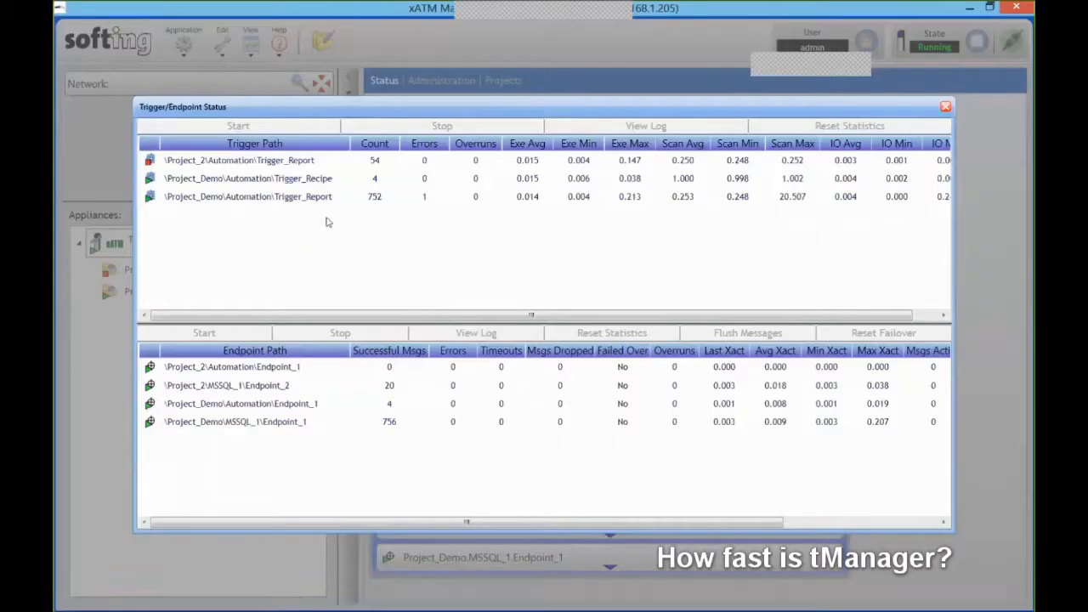